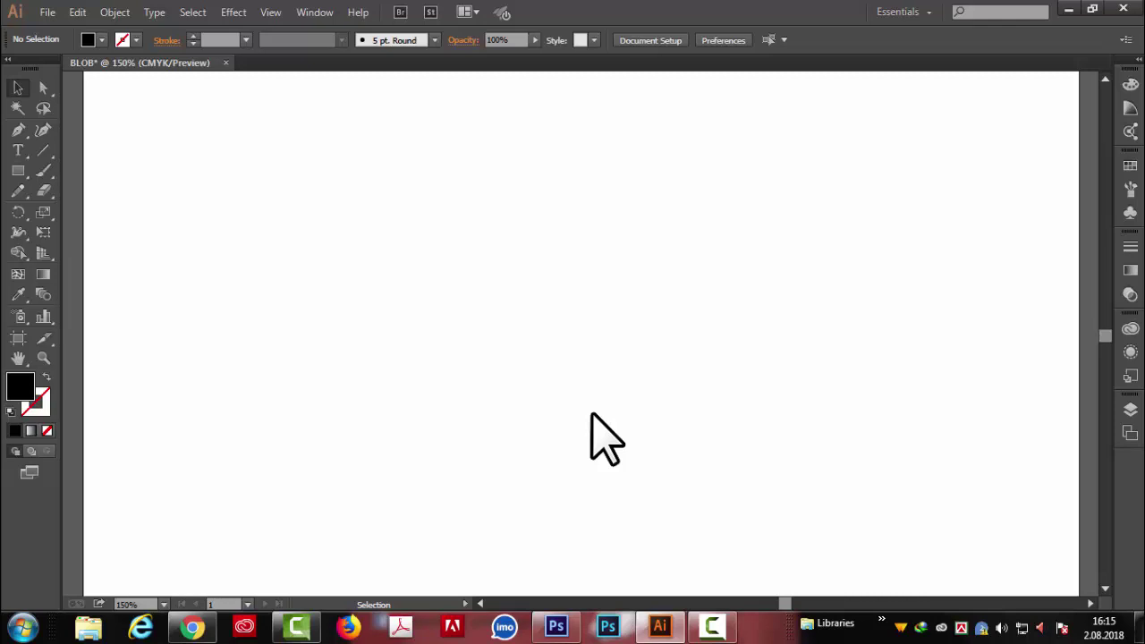
# - Open the brush tool flyout and toggle between Paintbrush (B) and Blob Brush (Shift+B)
pyautogui.click(43, 169)
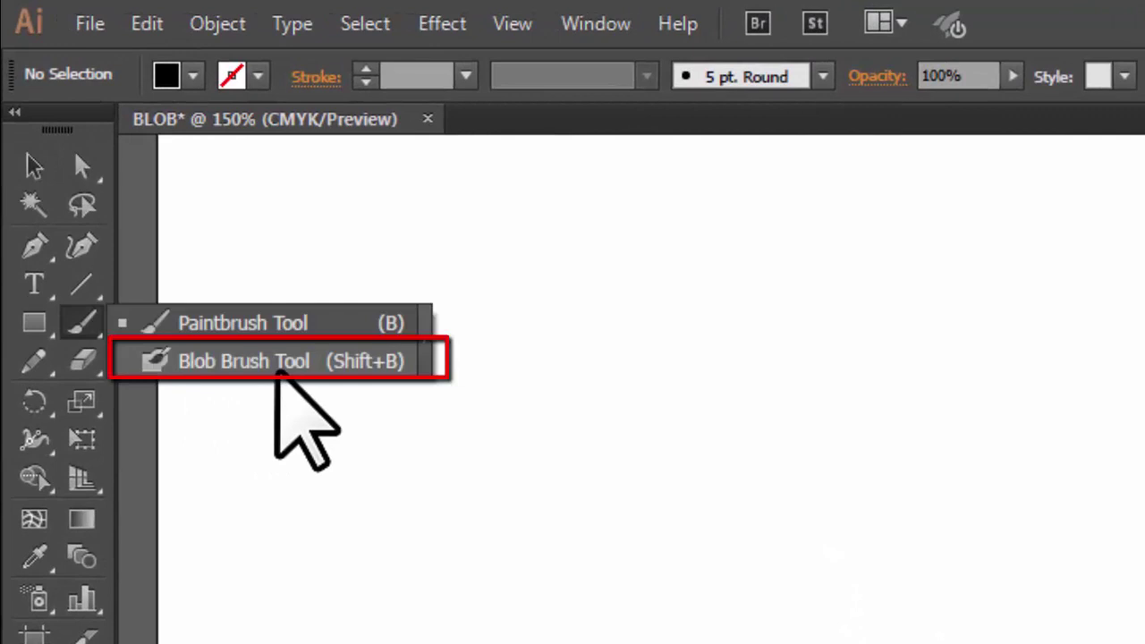
pyautogui.click(34, 165)
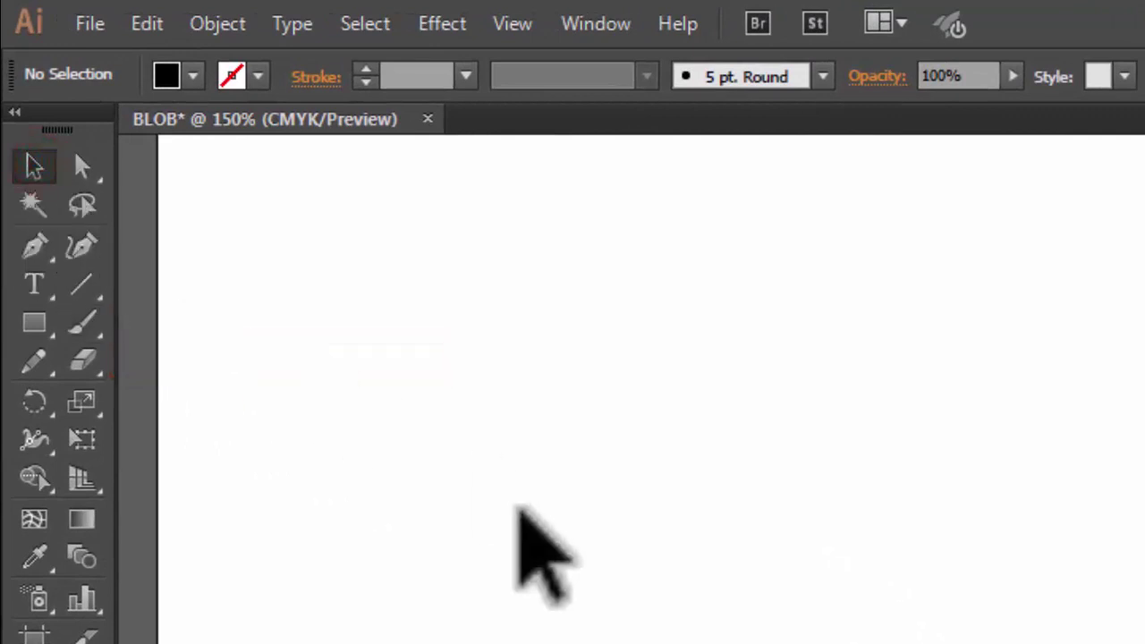
pyautogui.press('b')
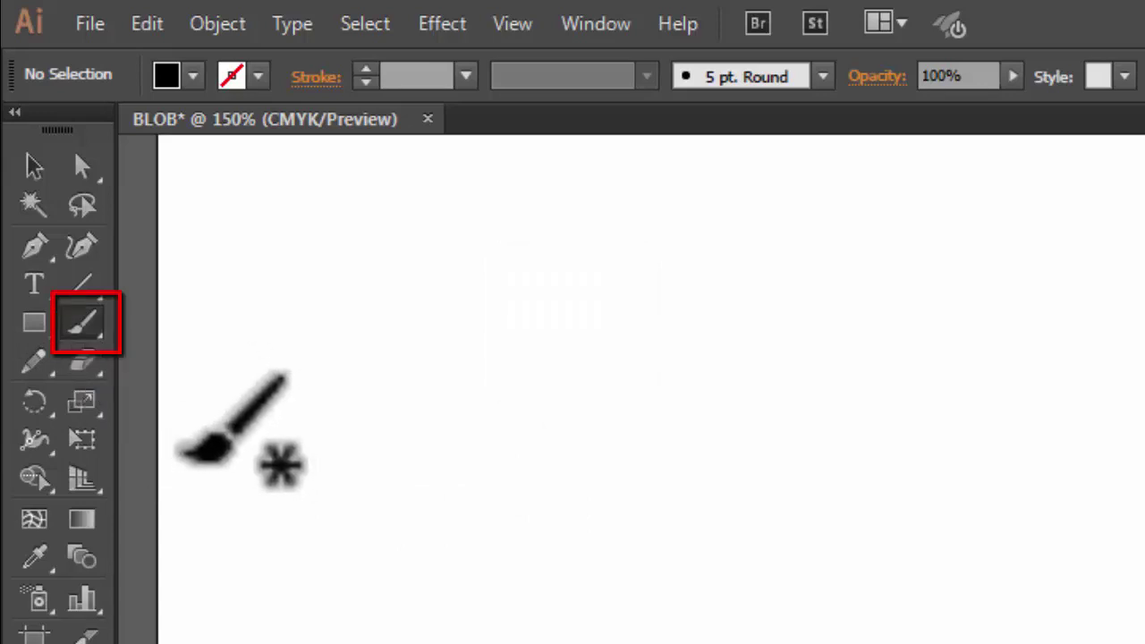
pyautogui.hotkey('shift', 'b')
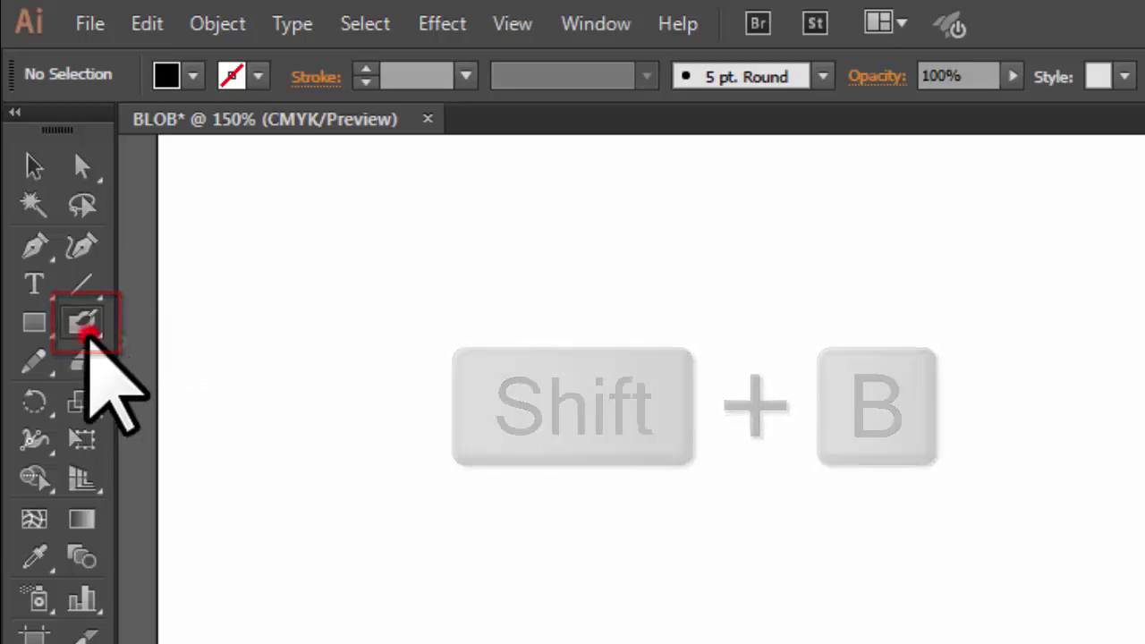
pyautogui.click(85, 330)
pyautogui.click(224, 324)
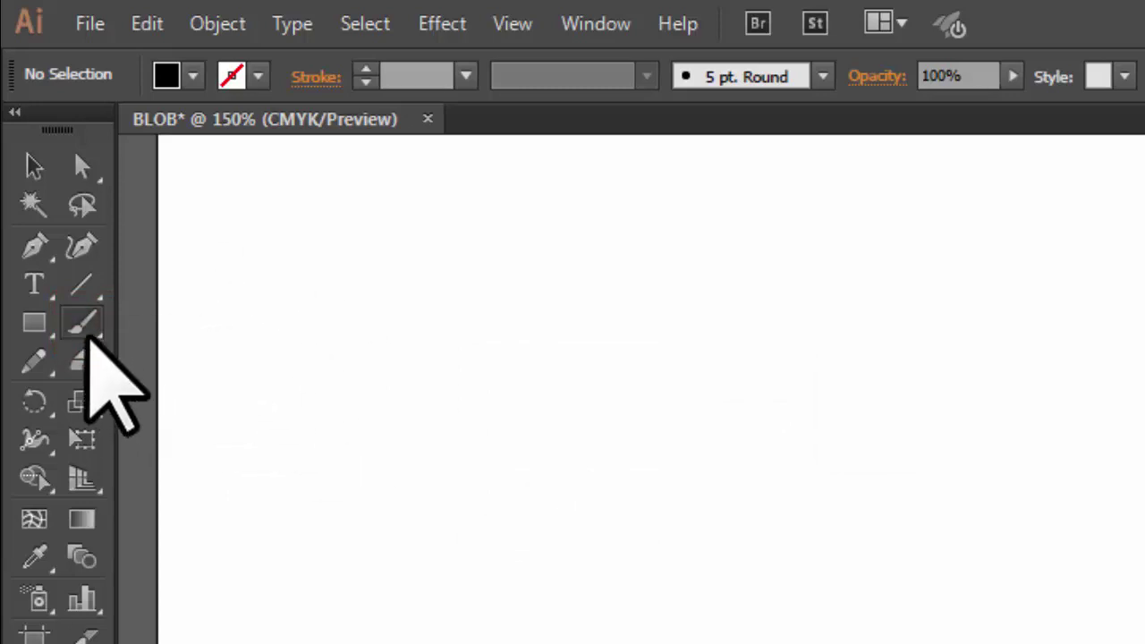
pyautogui.click(83, 322)
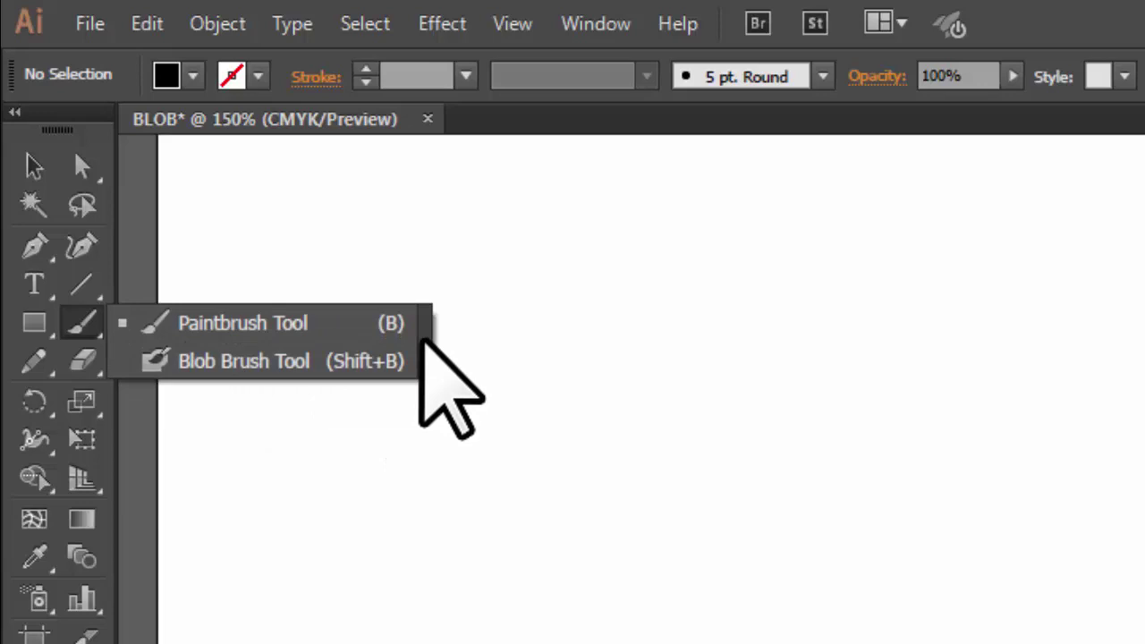
# - Tear off the brush flyout onto the canvas and paint a black S with the Paintbrush
pyautogui.click(422, 335)
pyautogui.moveTo(140, 344); pyautogui.dragTo(366, 186)
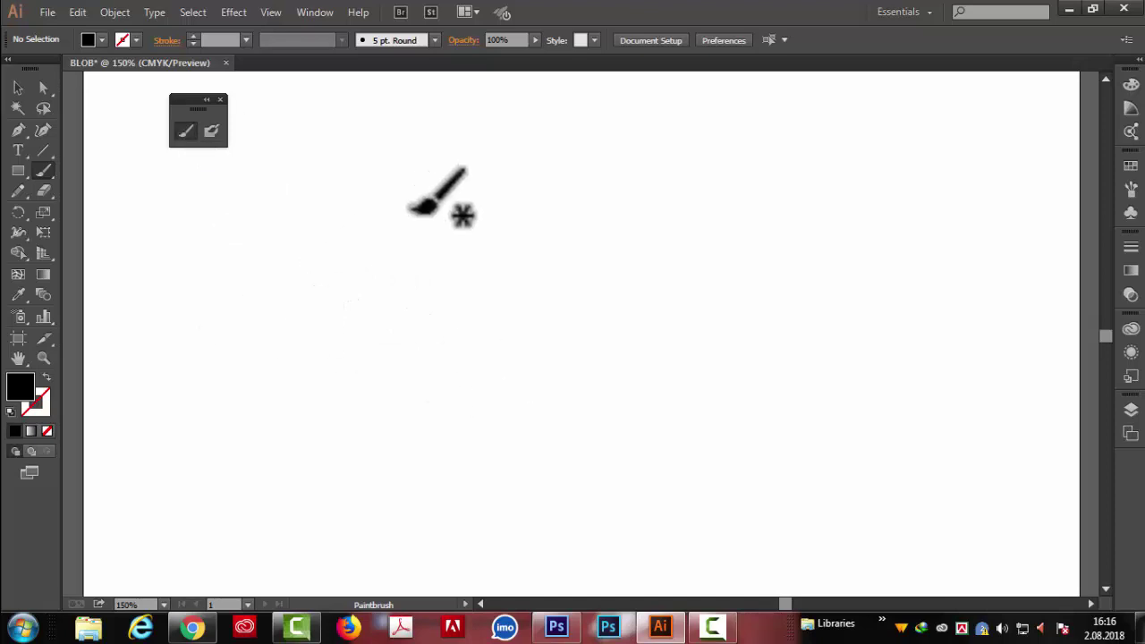
pyautogui.moveTo(367, 174); pyautogui.dragTo(313, 422)
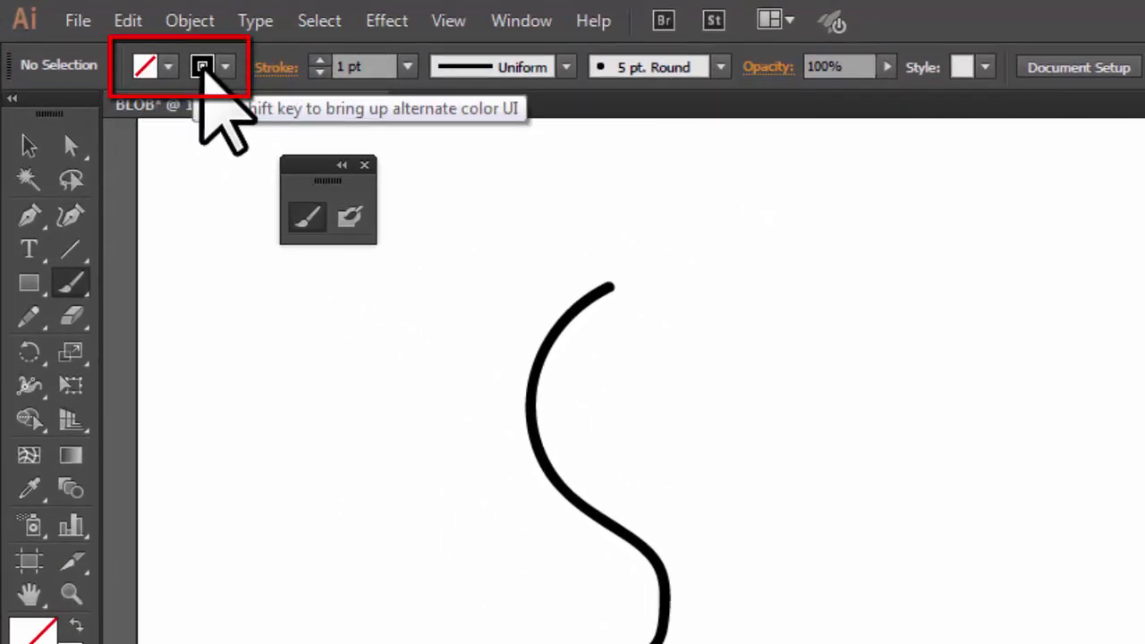
pyautogui.press('v')
pyautogui.hotkey('ctrl', 'a')
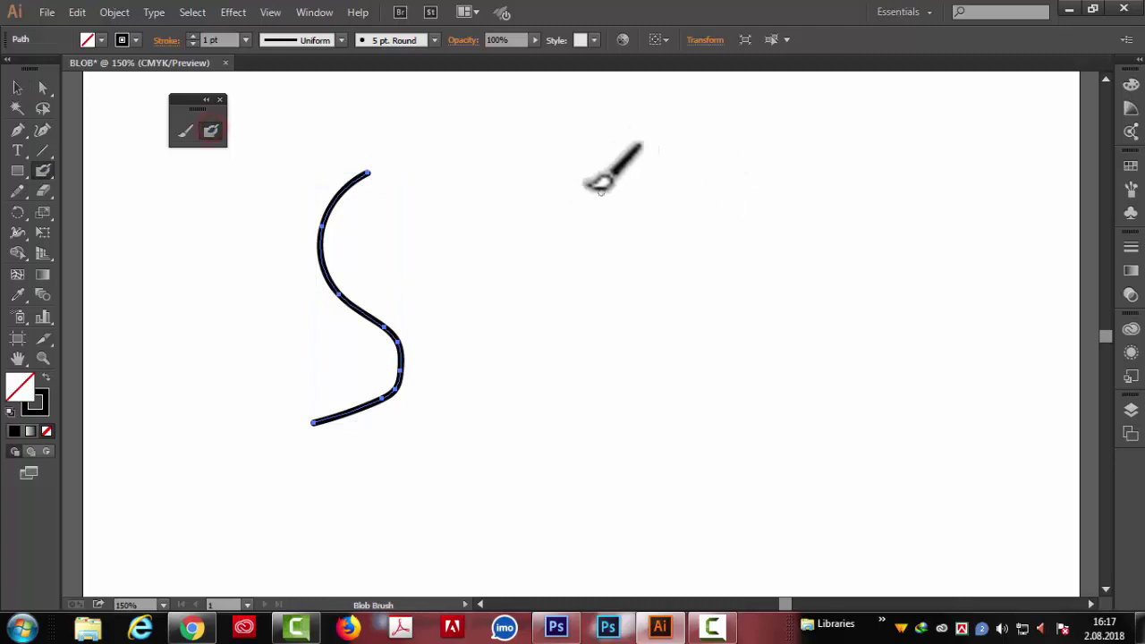
# - Paint a Blob Brush S right of the Paintbrush S and marquee-select both strokes
pyautogui.moveTo(594, 153); pyautogui.dragTo(493, 423)
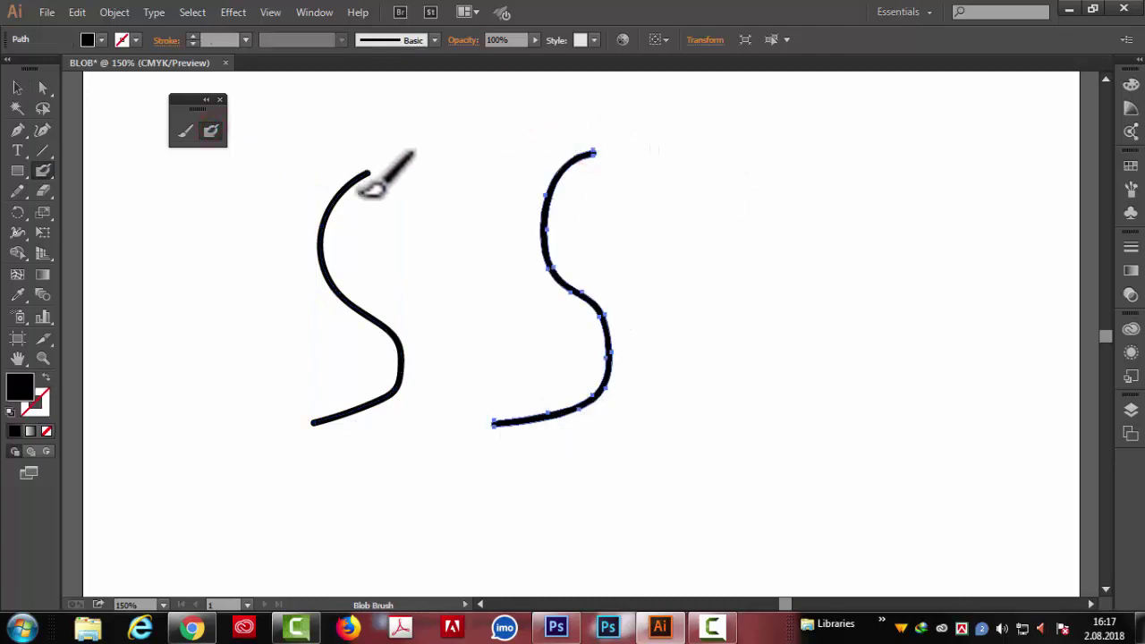
pyautogui.press('v')
pyautogui.moveTo(312, 164); pyautogui.dragTo(626, 586)
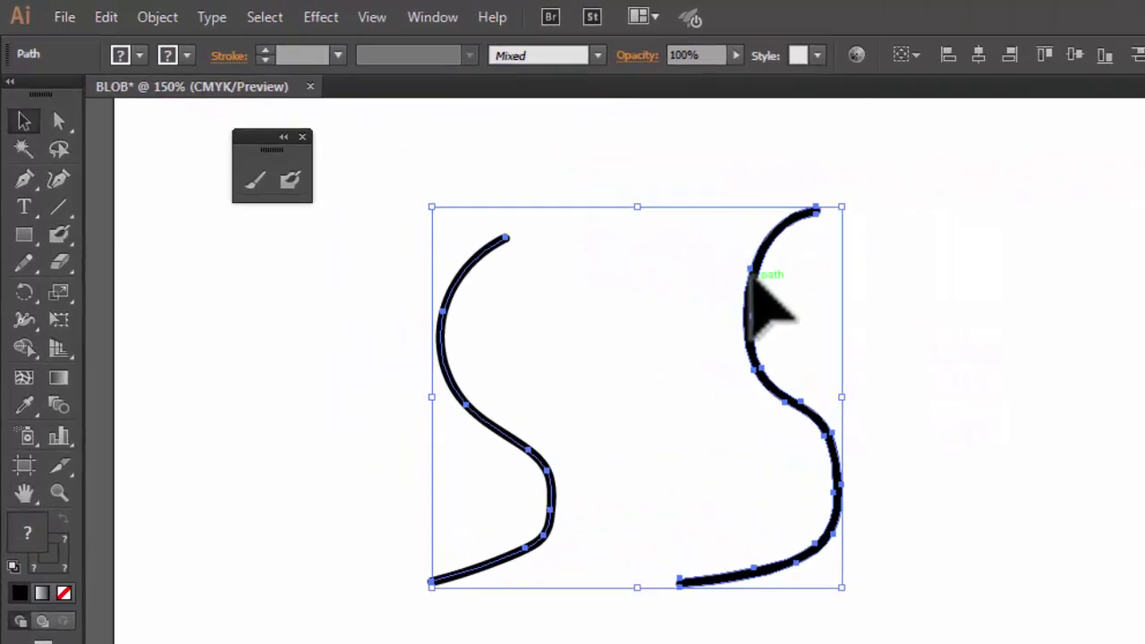
pyautogui.click(756, 272)
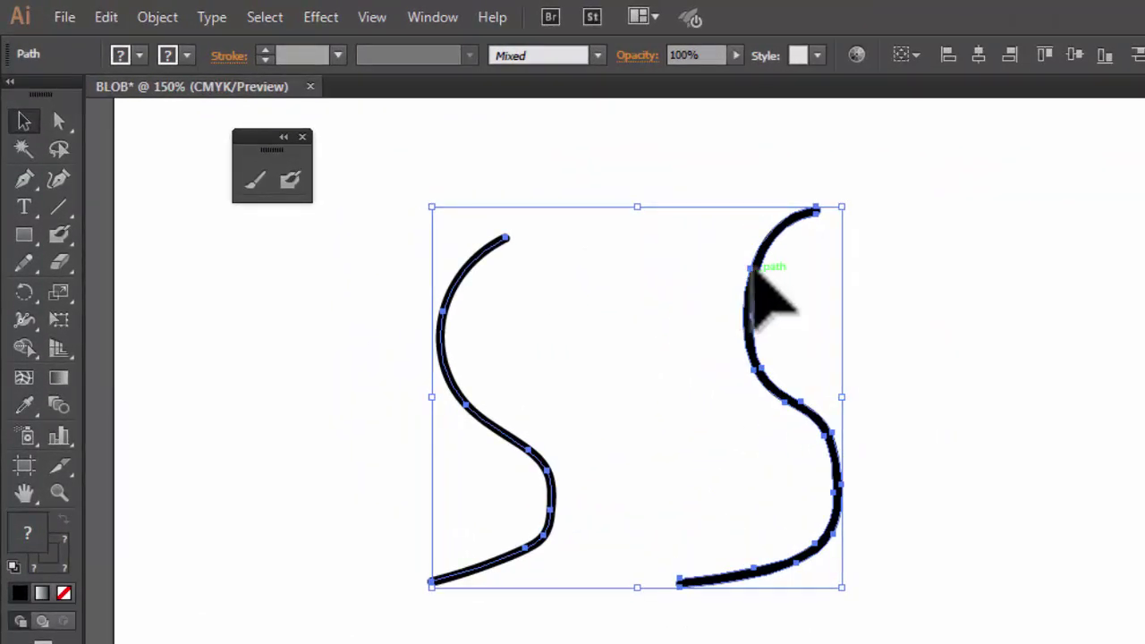
# - Reselect both S strokes and delete them
pyautogui.click(662, 402)
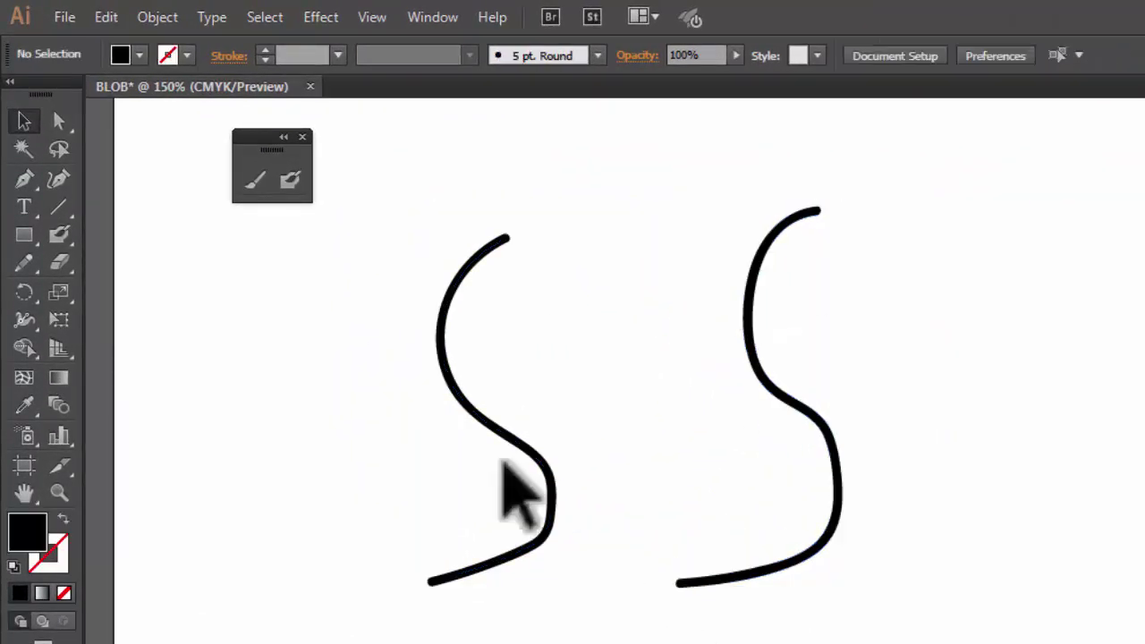
pyautogui.moveTo(434, 191)
pyautogui.mouseDown()
pyautogui.moveTo(430, 308)
pyautogui.moveTo(548, 617)
pyautogui.mouseUp()
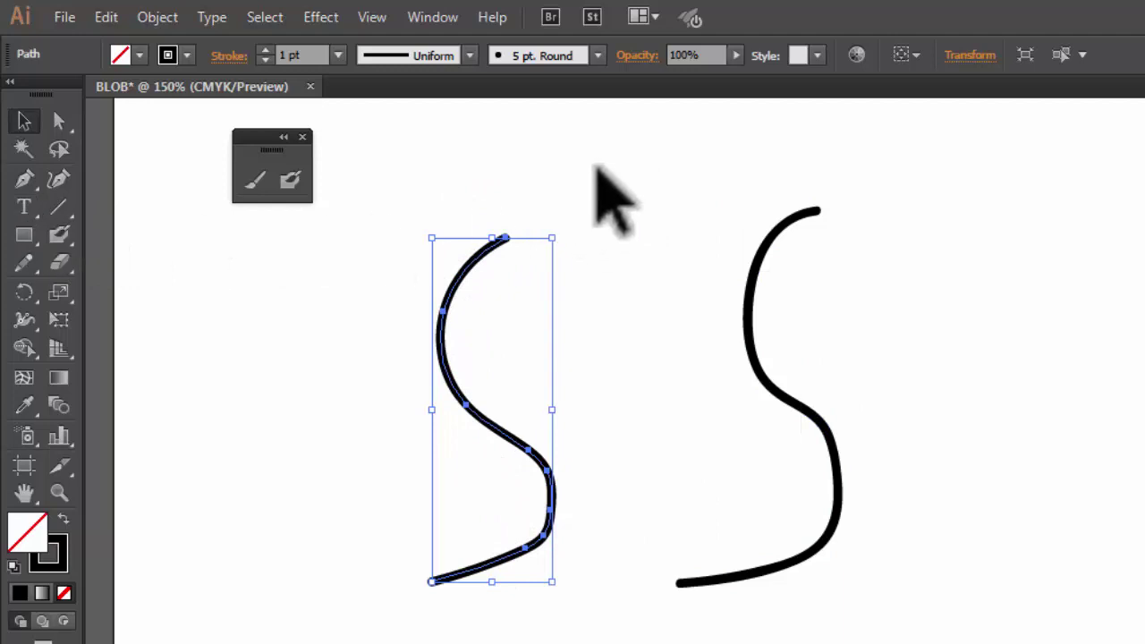
pyautogui.moveTo(699, 219); pyautogui.dragTo(819, 501)
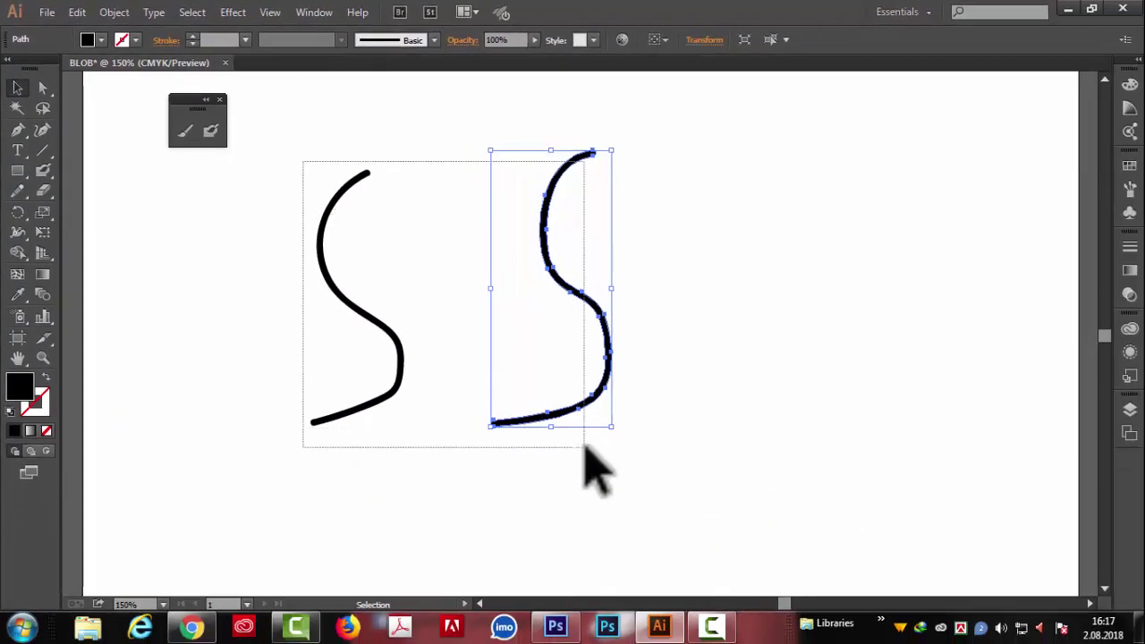
pyautogui.moveTo(584, 445); pyautogui.dragTo(587, 449)
pyautogui.press('Delete')
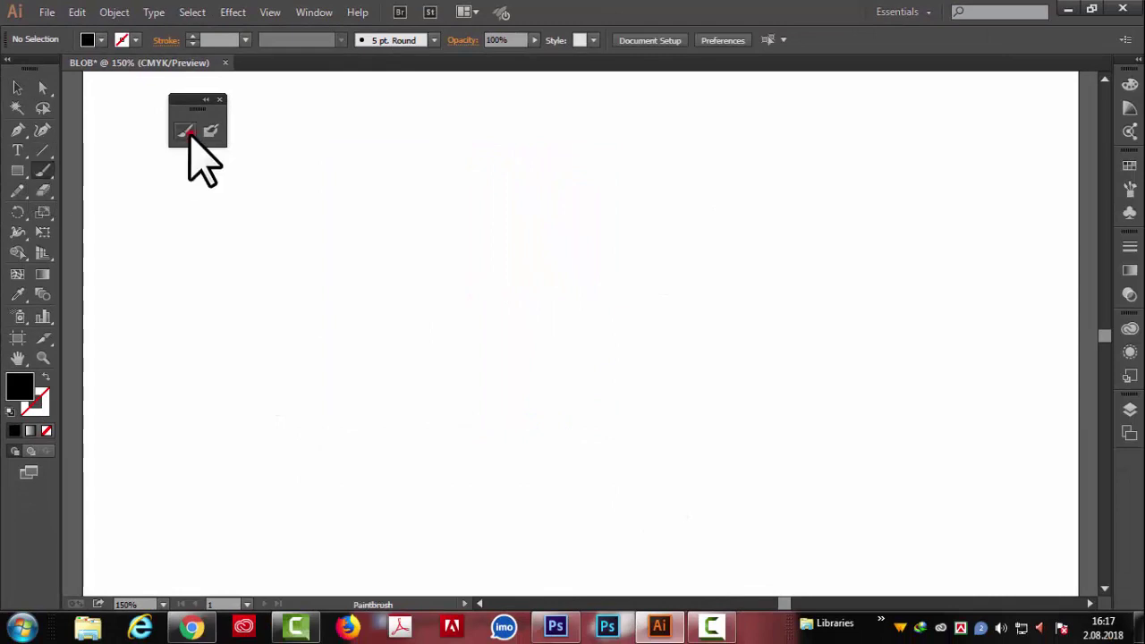
# - Choose 15 pt Round, paint two thick S strokes, and draw a black ellipse beside them
pyautogui.click(435, 41)
pyautogui.click(310, 77)
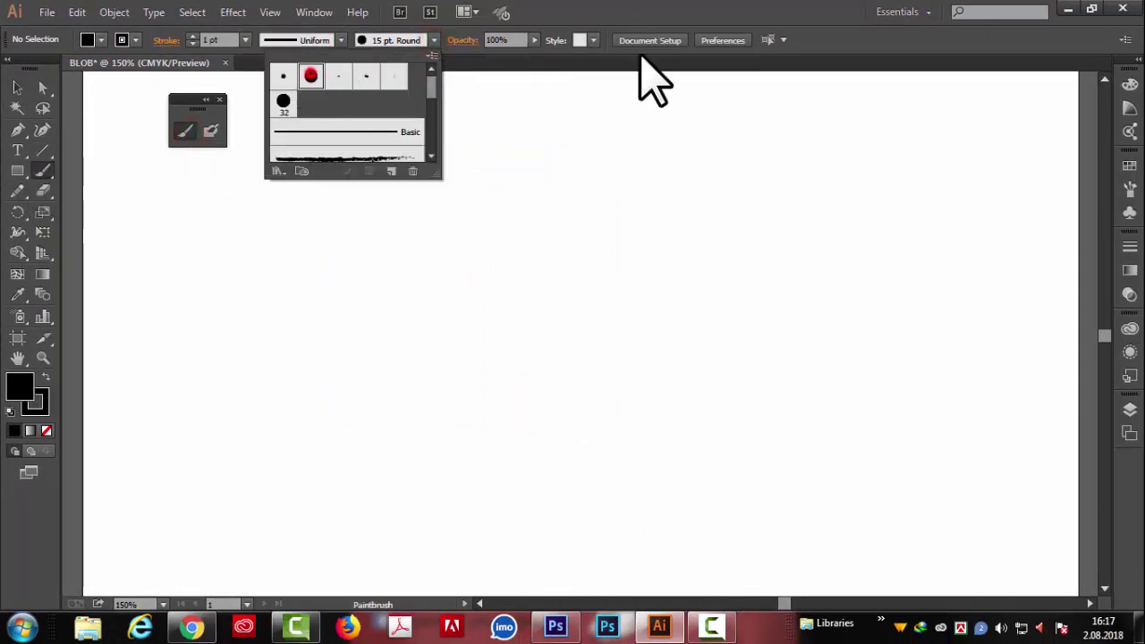
pyautogui.moveTo(386, 135)
pyautogui.mouseDown()
pyautogui.moveTo(294, 220)
pyautogui.moveTo(338, 468)
pyautogui.mouseUp()
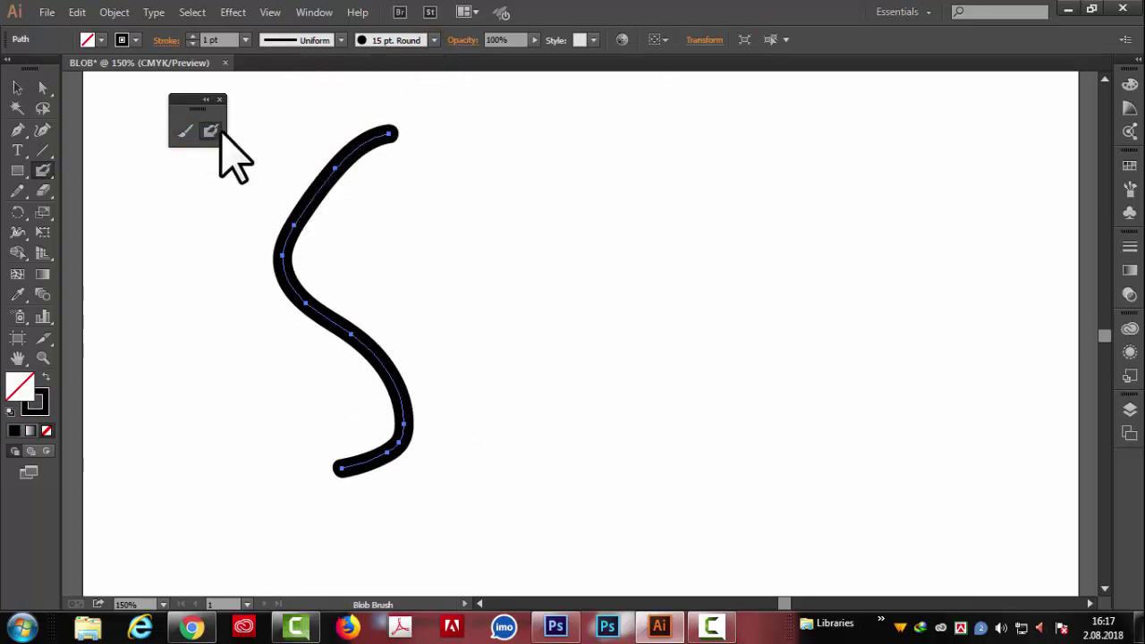
pyautogui.moveTo(557, 133)
pyautogui.mouseDown()
pyautogui.moveTo(564, 380)
pyautogui.moveTo(486, 440)
pyautogui.mouseUp()
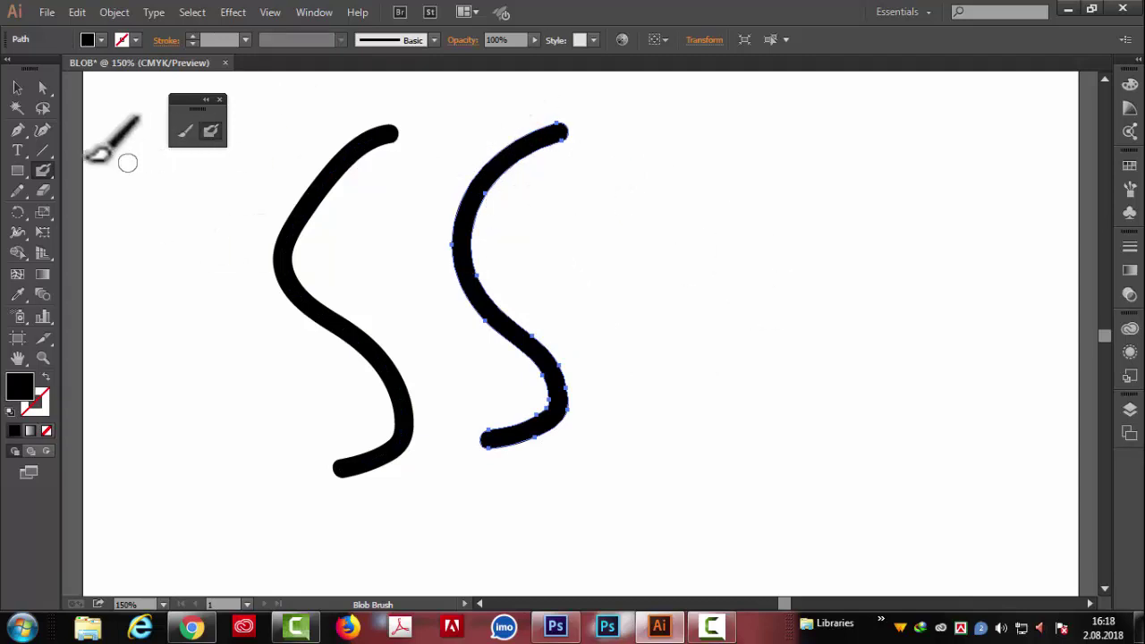
pyautogui.moveTo(12, 168); pyautogui.dragTo(81, 211)
pyautogui.moveTo(746, 217)
pyautogui.mouseDown()
pyautogui.moveTo(869, 383)
pyautogui.moveTo(913, 417)
pyautogui.mouseUp()
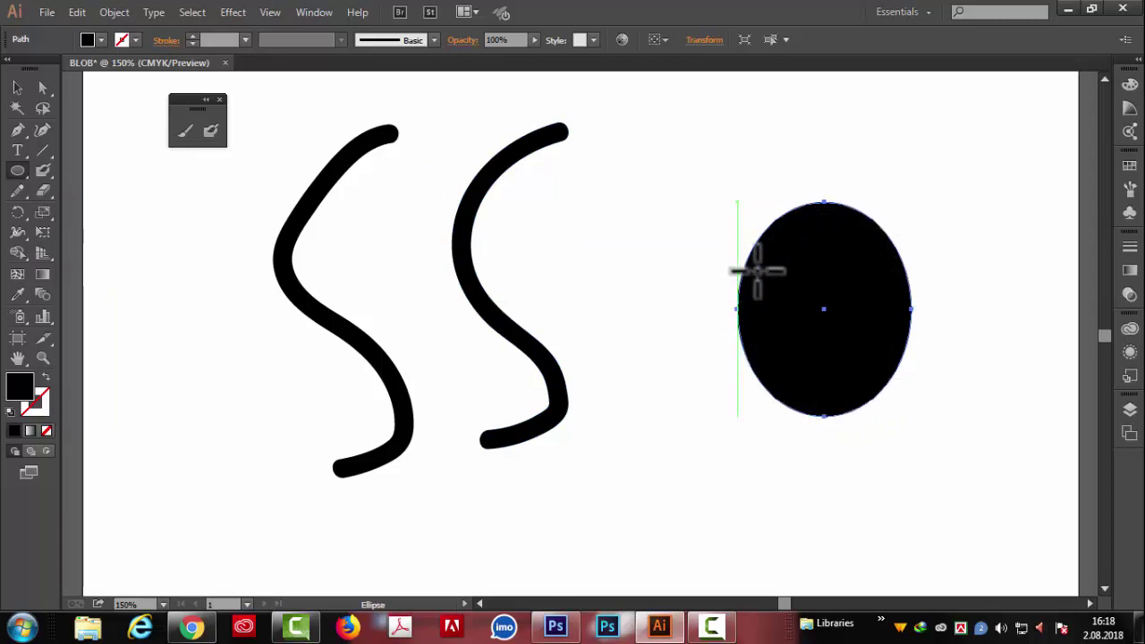
# - Deselect the ellipse and paint a third black S with the Blob Brush
pyautogui.hotkey('ctrl', 'shift', 'a')
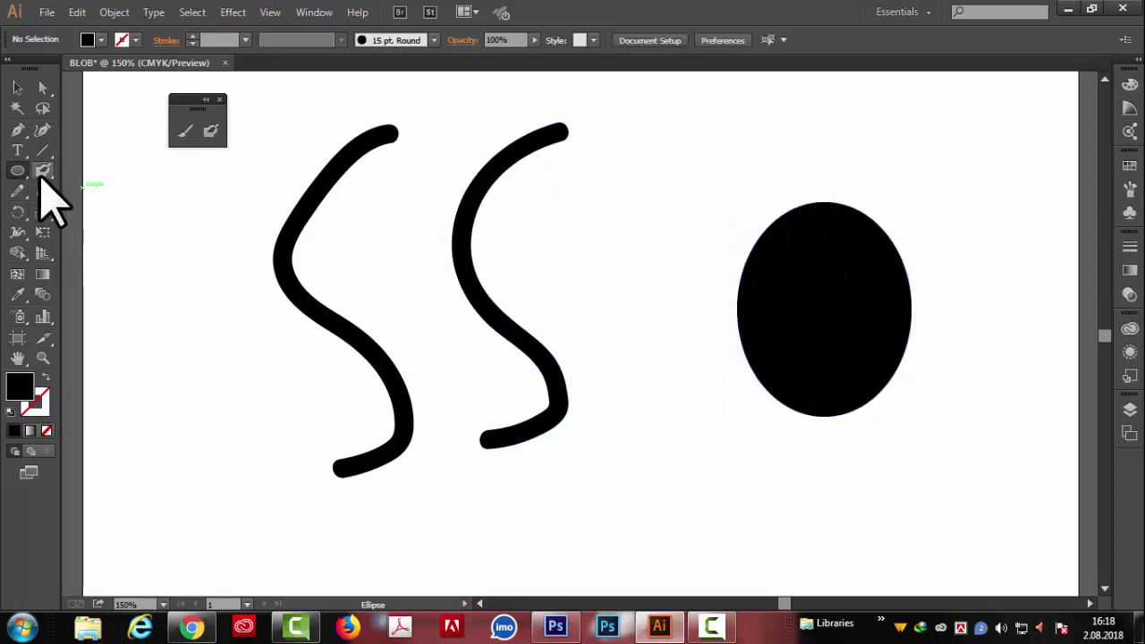
pyautogui.click(43, 170)
pyautogui.moveTo(682, 146); pyautogui.dragTo(690, 528)
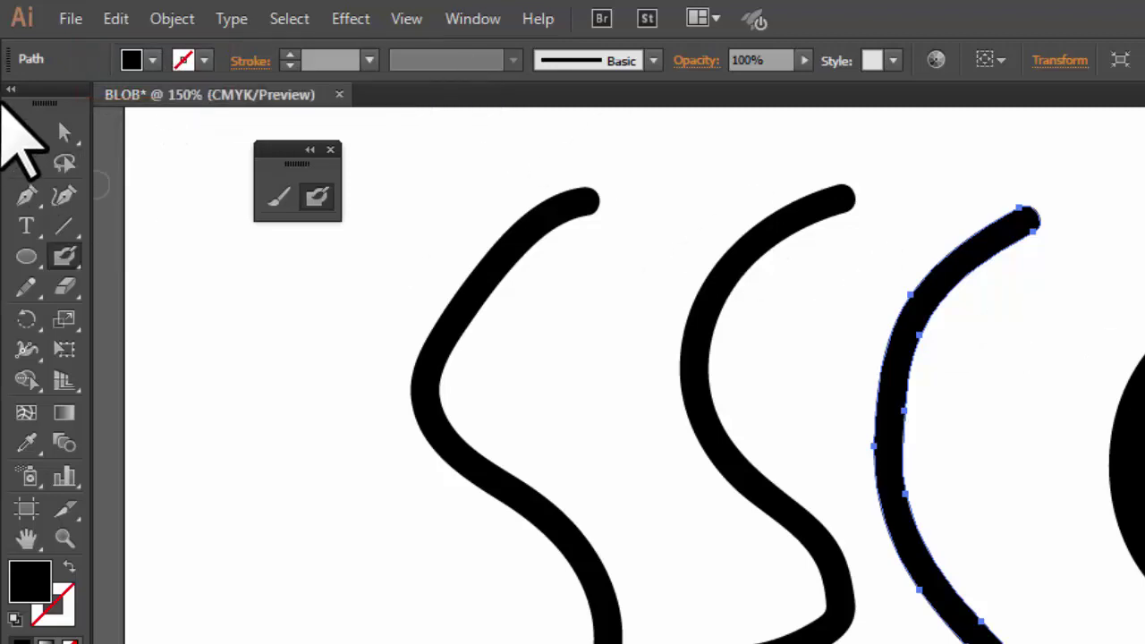
# - Set the stroke to red, paint a red Blob Brush S on the left, and select all five shapes
pyautogui.click(27, 132)
pyautogui.click(185, 233)
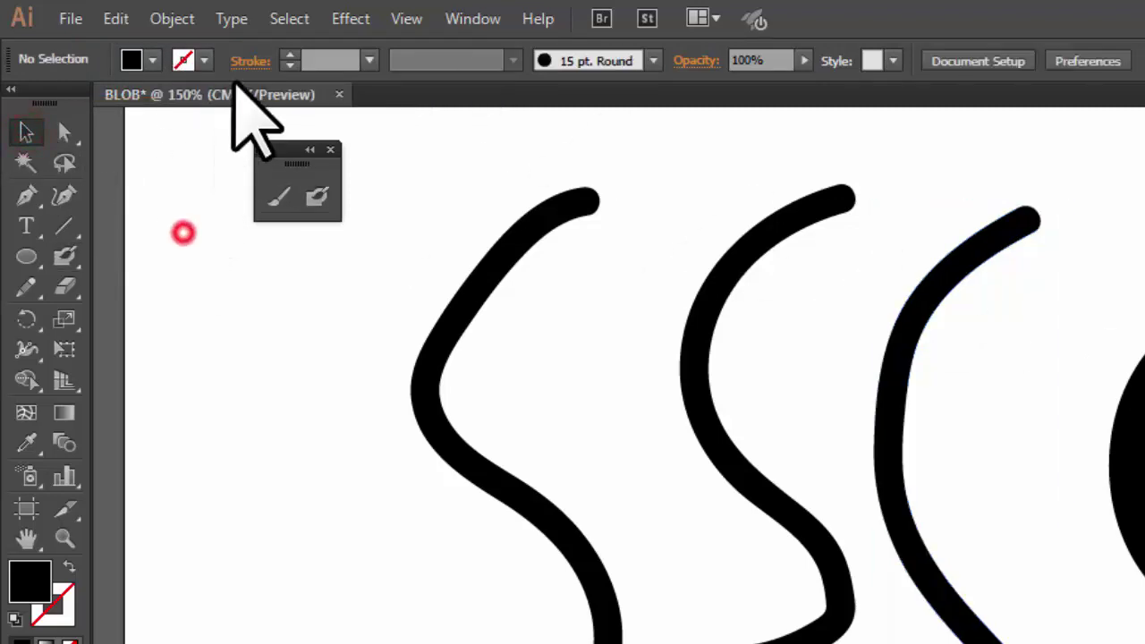
pyautogui.click(205, 60)
pyautogui.click(88, 103)
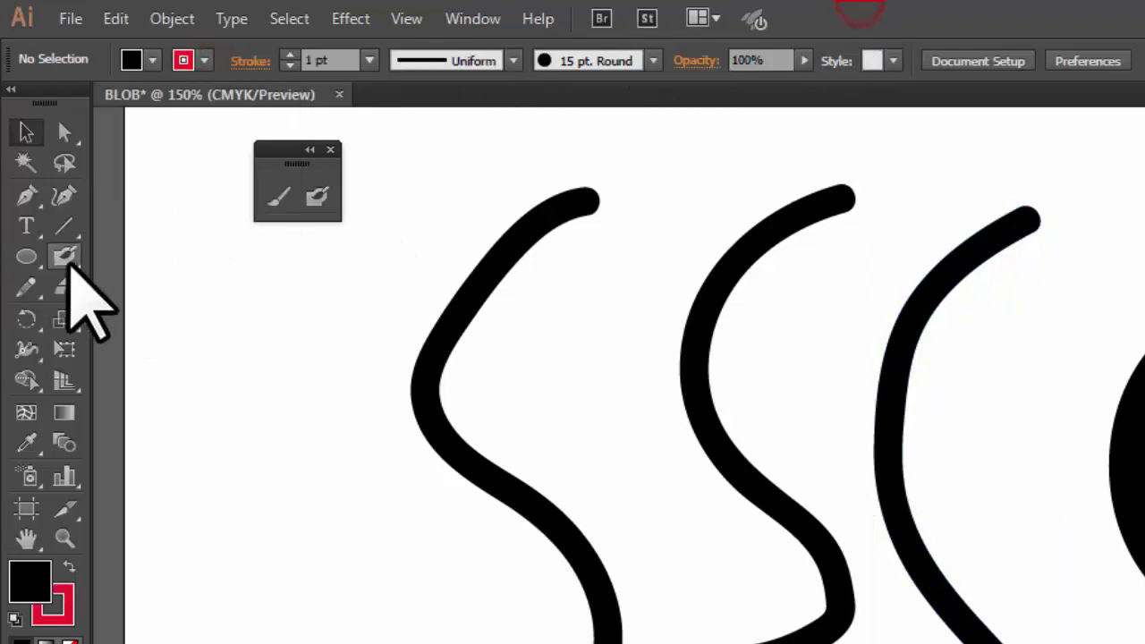
pyautogui.click(65, 257)
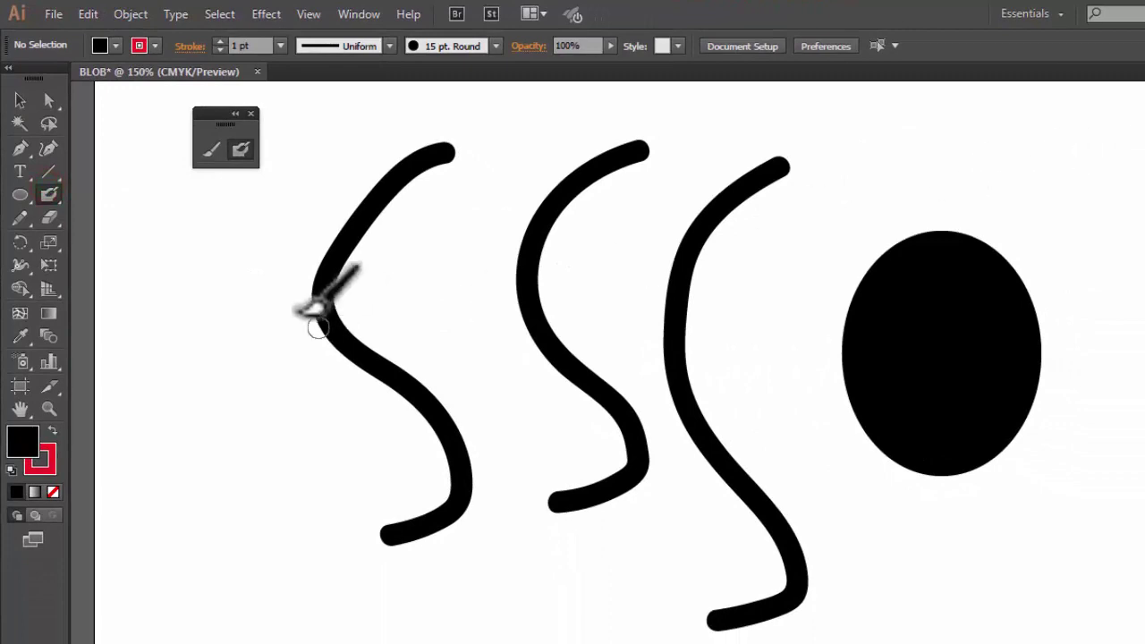
pyautogui.moveTo(296, 246); pyautogui.dragTo(198, 572)
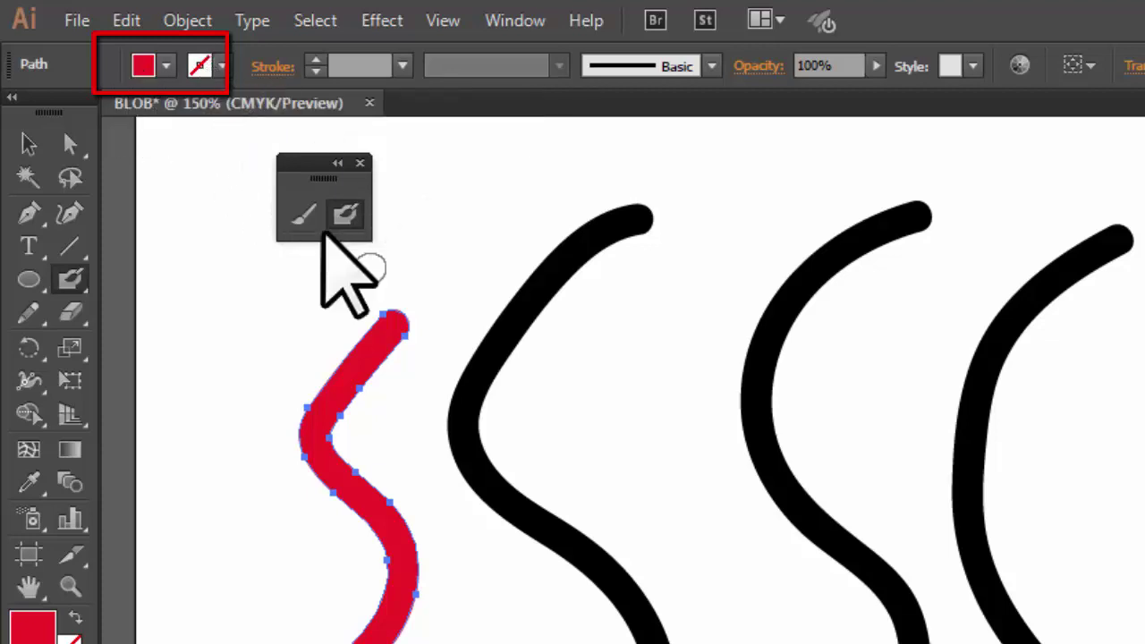
pyautogui.click(30, 144)
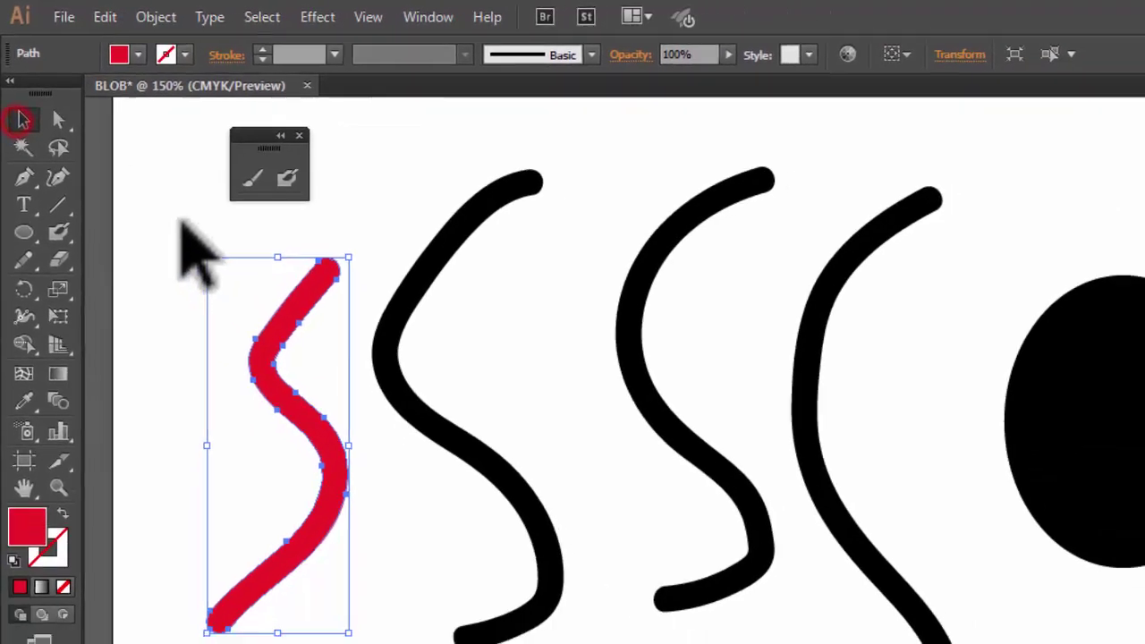
pyautogui.moveTo(297, 341); pyautogui.dragTo(1144, 643)
# - Delete all shapes, then draw the leaf's two curved sides with the Paintbrush
pyautogui.press('Delete')
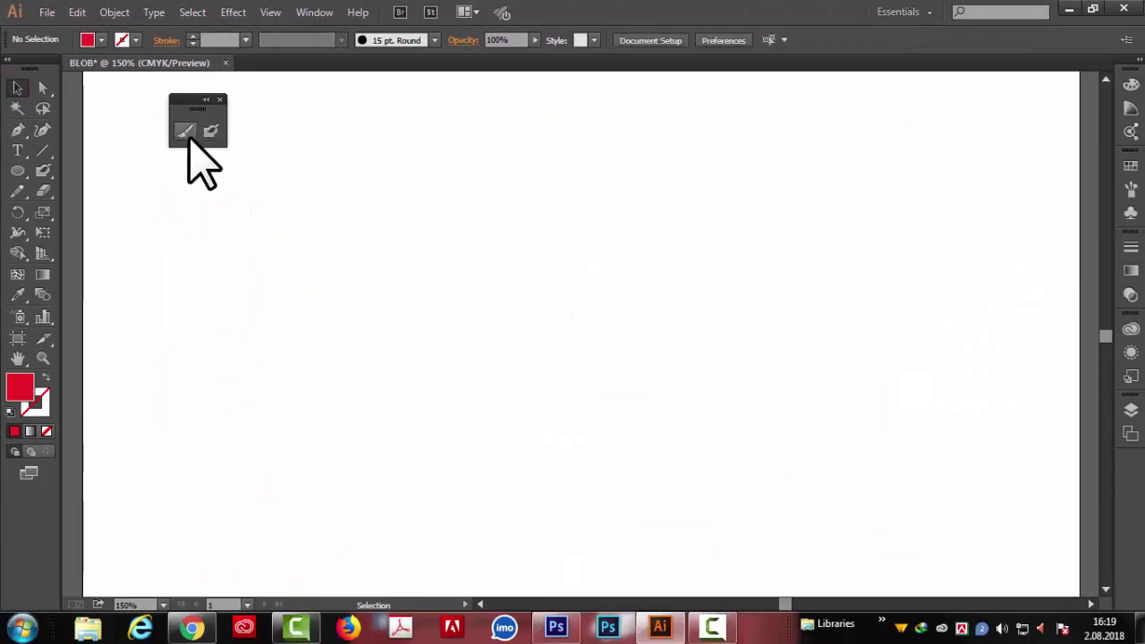
pyautogui.click(206, 134)
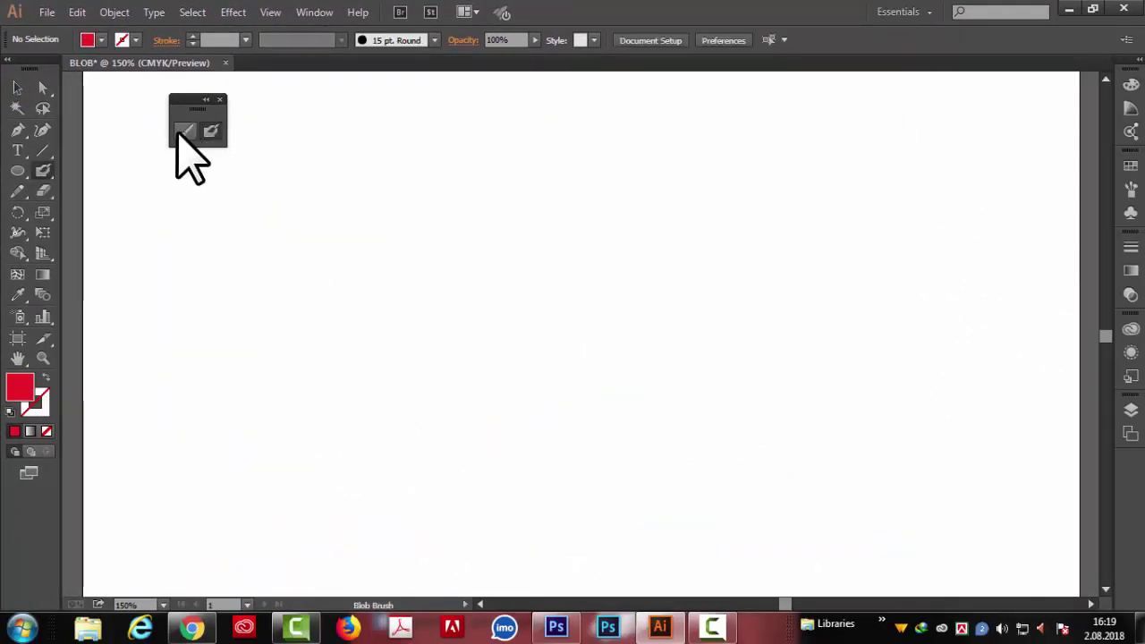
pyautogui.moveTo(307, 148); pyautogui.dragTo(490, 432)
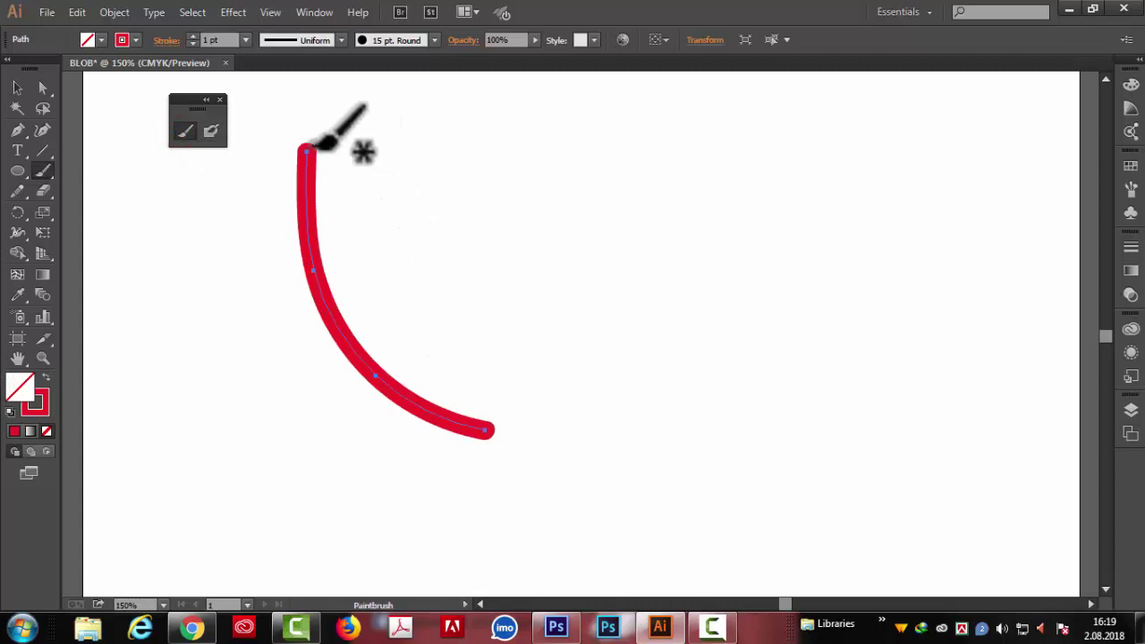
pyautogui.moveTo(309, 146)
pyautogui.mouseDown()
pyautogui.moveTo(400, 222)
pyautogui.moveTo(461, 317)
pyautogui.moveTo(491, 427)
pyautogui.mouseUp()
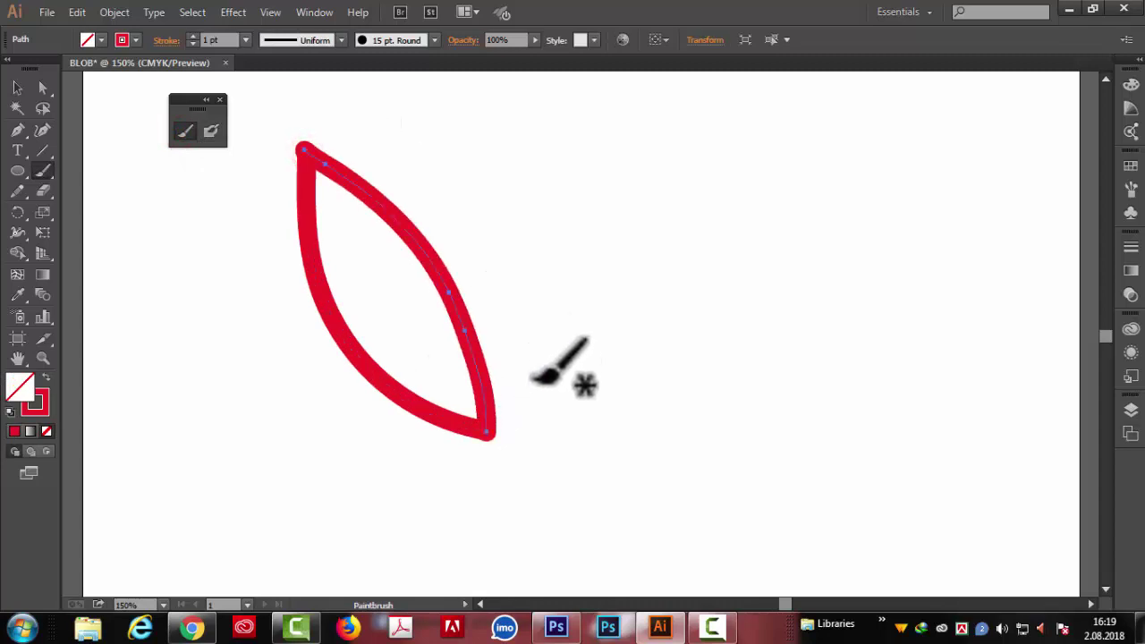
# - Add the midrib, stem and side veins to the leaf as separate strokes
pyautogui.moveTo(315, 156)
pyautogui.mouseDown()
pyautogui.moveTo(348, 241)
pyautogui.moveTo(403, 324)
pyautogui.moveTo(488, 422)
pyautogui.moveTo(557, 468)
pyautogui.mouseUp()
pyautogui.moveTo(431, 374); pyautogui.dragTo(437, 279)
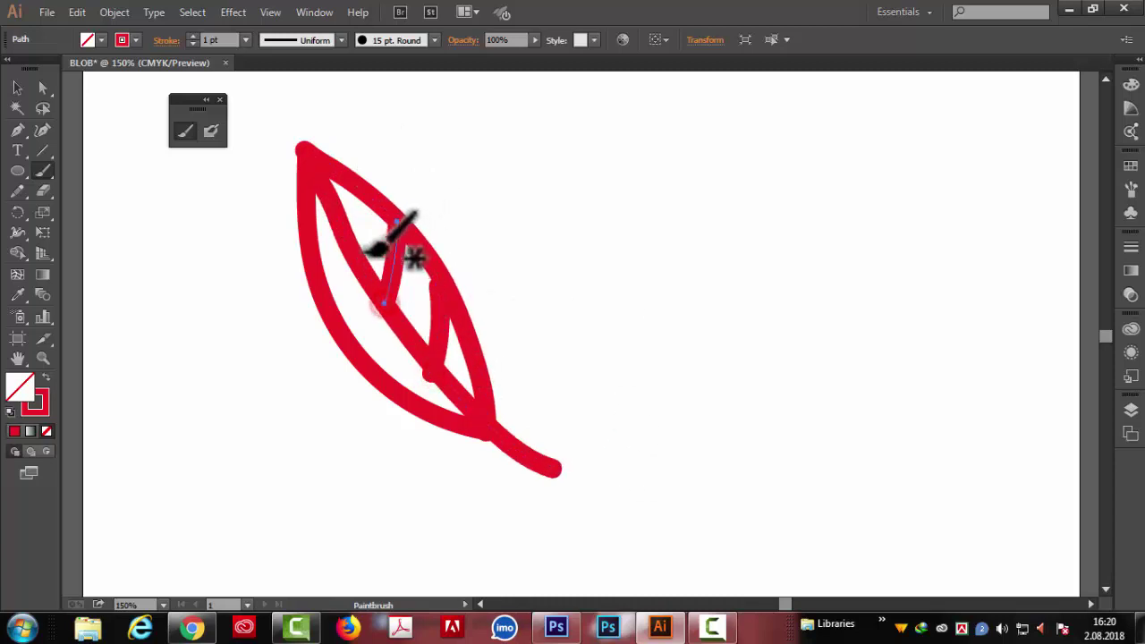
pyautogui.moveTo(359, 249); pyautogui.dragTo(363, 192)
pyautogui.moveTo(426, 373); pyautogui.dragTo(375, 361)
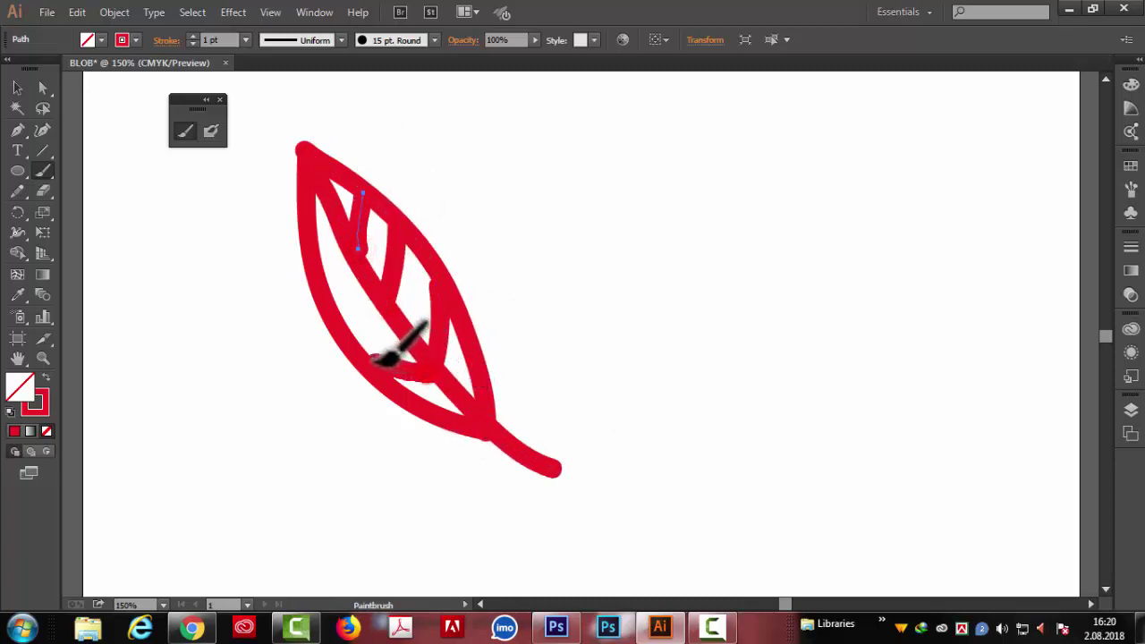
pyautogui.moveTo(334, 300); pyautogui.dragTo(333, 301)
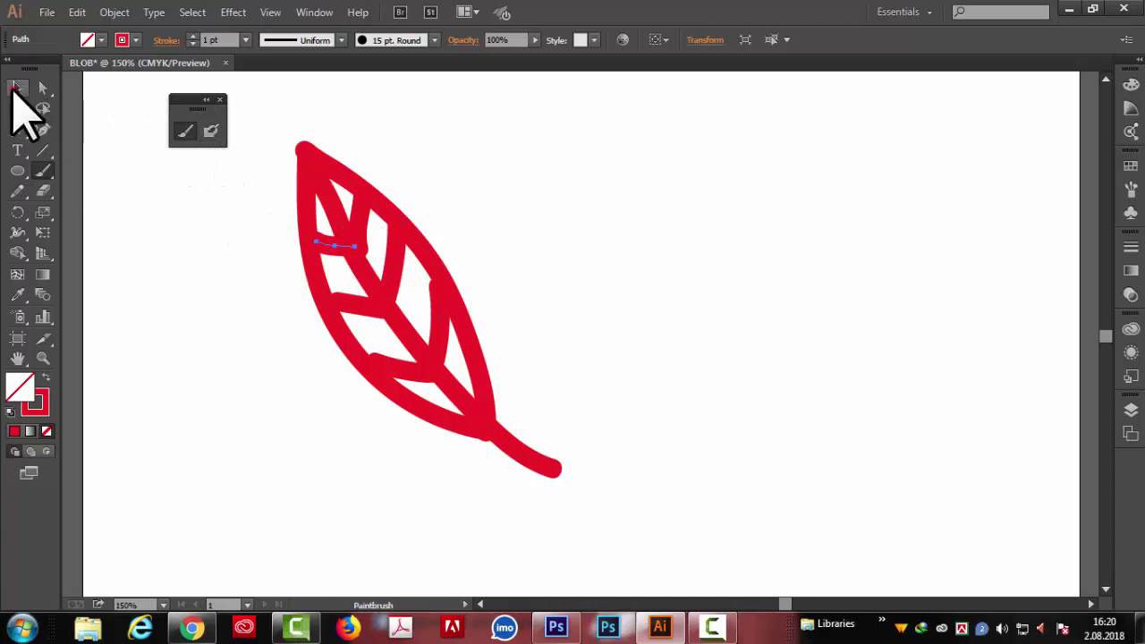
pyautogui.click(16, 87)
pyautogui.click(143, 267)
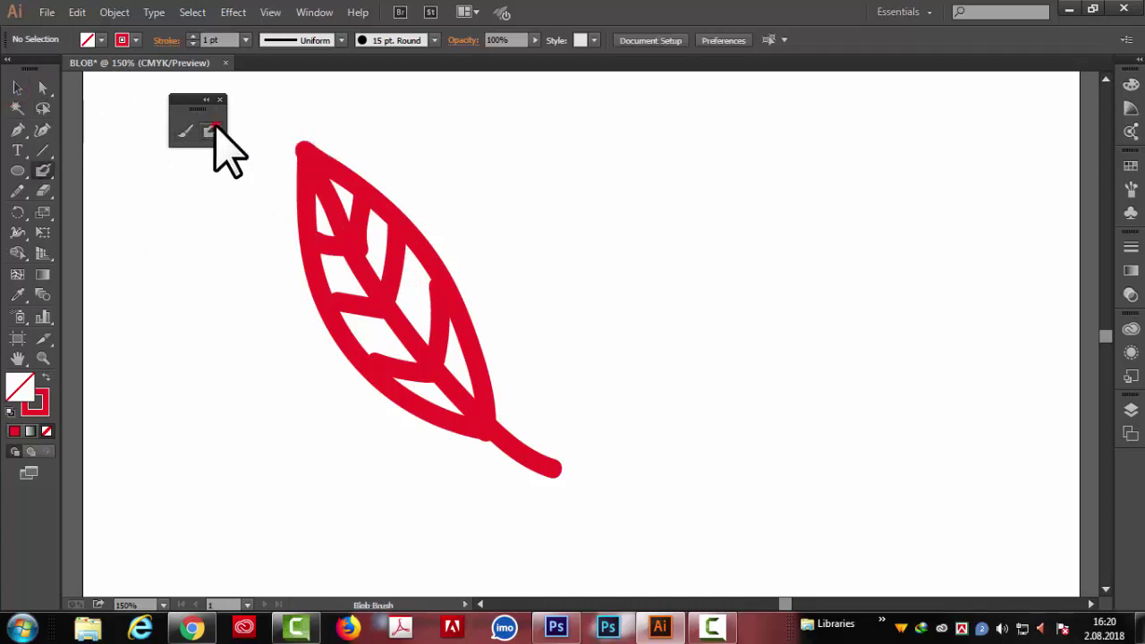
# - Paint a red Blob Brush leaf with outline, stem and veins on the right, then select both leaves
pyautogui.click(756, 387)
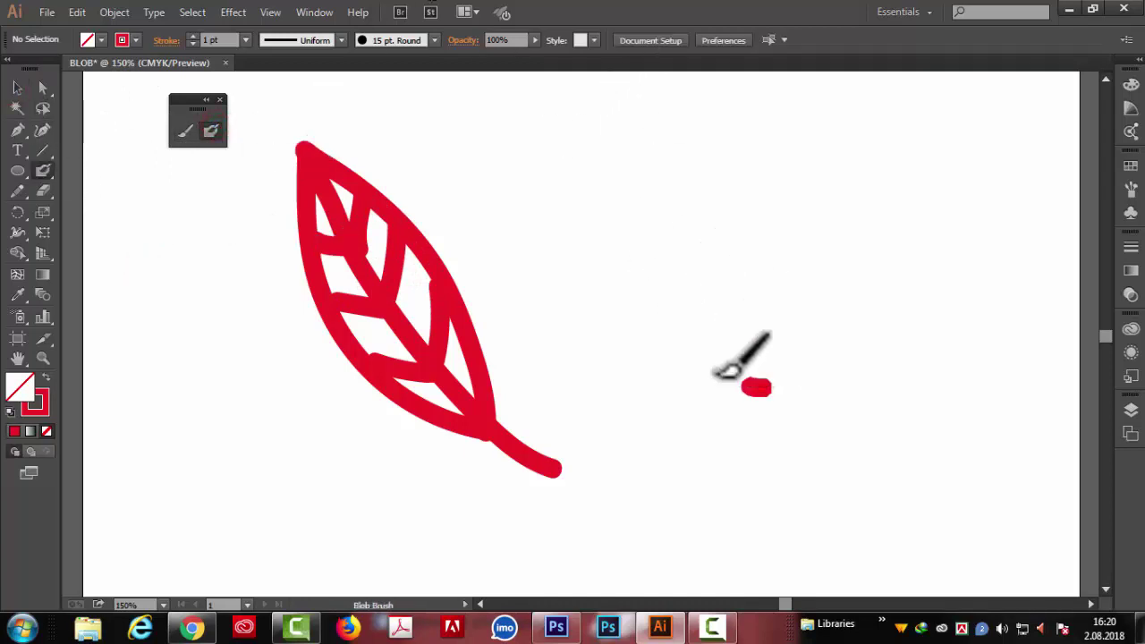
pyautogui.moveTo(756, 387)
pyautogui.mouseDown()
pyautogui.moveTo(515, 112)
pyautogui.moveTo(662, 183)
pyautogui.moveTo(752, 300)
pyautogui.moveTo(762, 387)
pyautogui.mouseUp()
pyautogui.moveTo(544, 120)
pyautogui.mouseDown()
pyautogui.moveTo(750, 354)
pyautogui.moveTo(846, 492)
pyautogui.mouseUp()
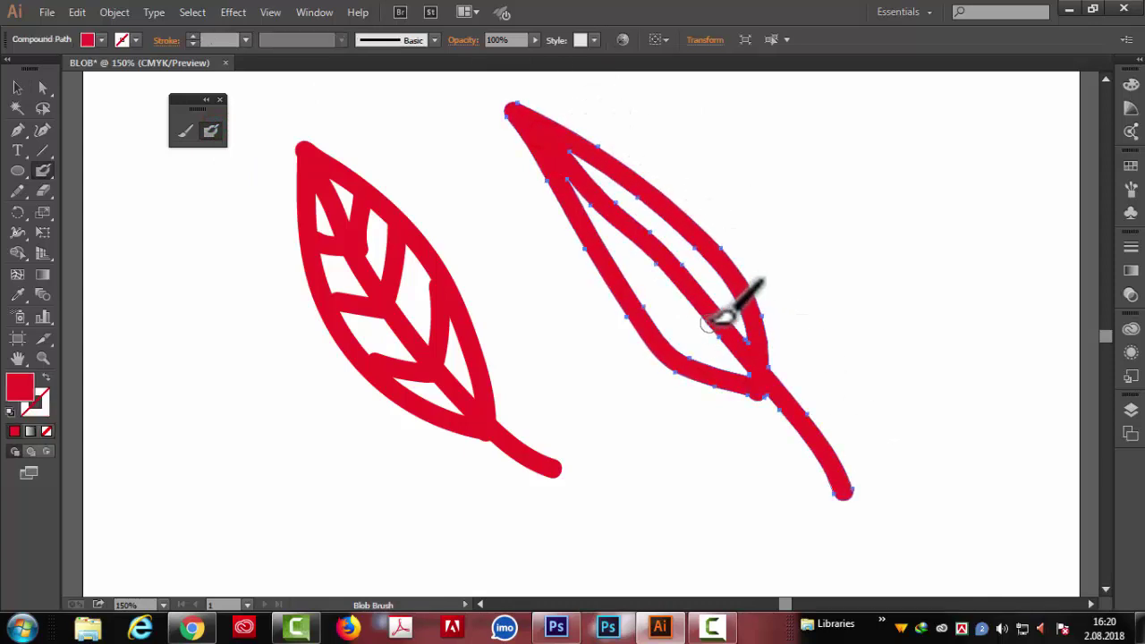
pyautogui.moveTo(707, 324)
pyautogui.mouseDown()
pyautogui.moveTo(652, 318)
pyautogui.moveTo(742, 243)
pyautogui.mouseUp()
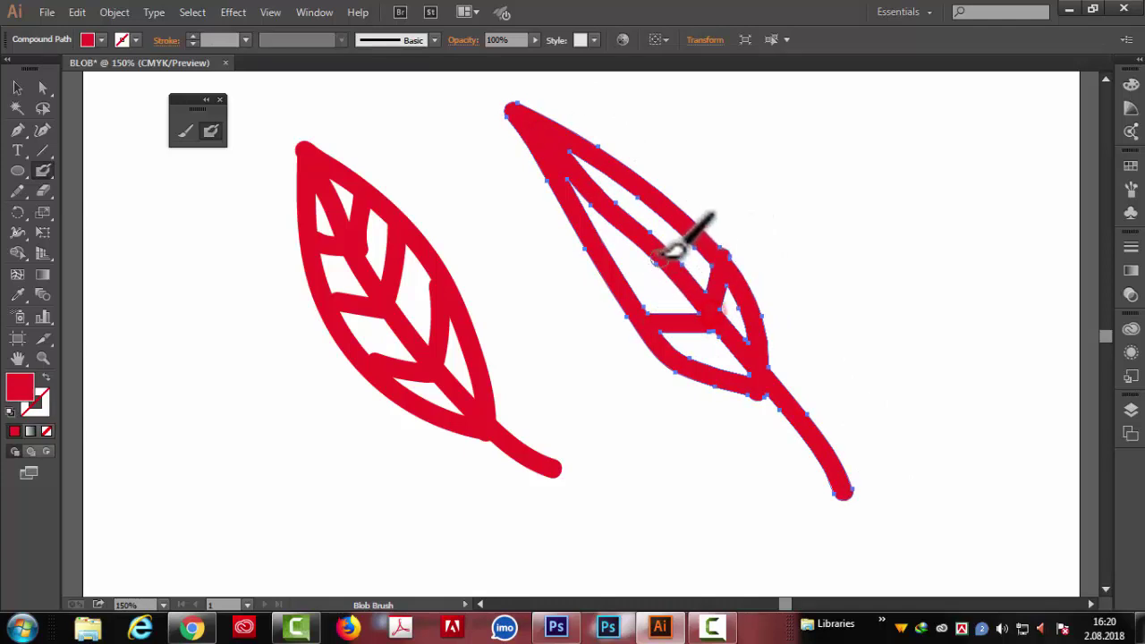
pyautogui.moveTo(669, 213); pyautogui.dragTo(667, 215)
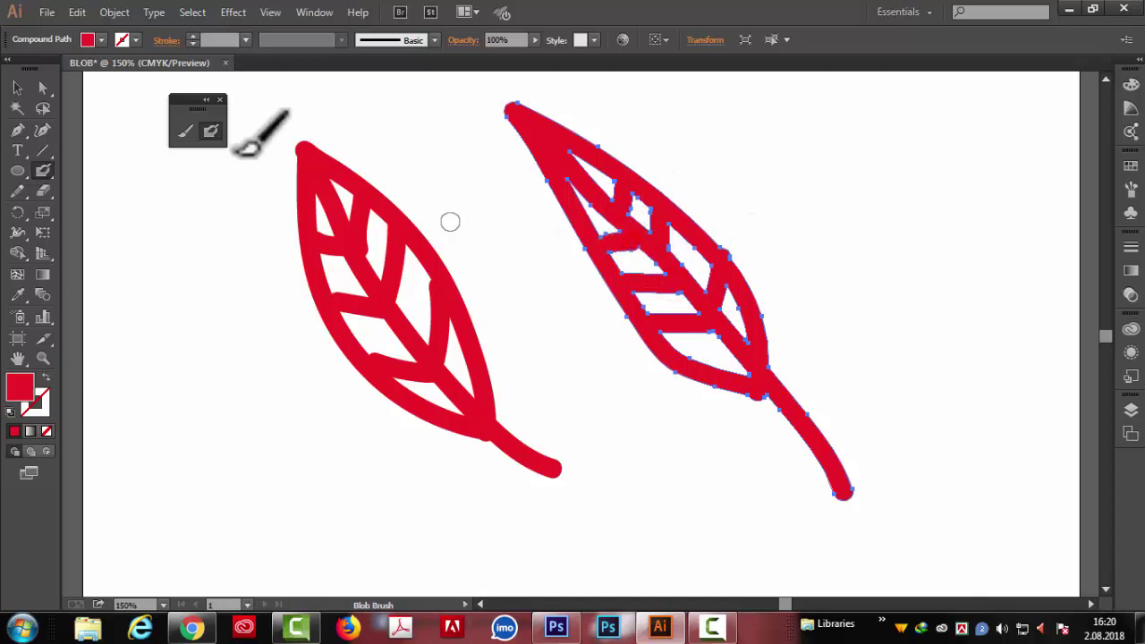
pyautogui.click(17, 88)
pyautogui.moveTo(251, 117); pyautogui.dragTo(886, 533)
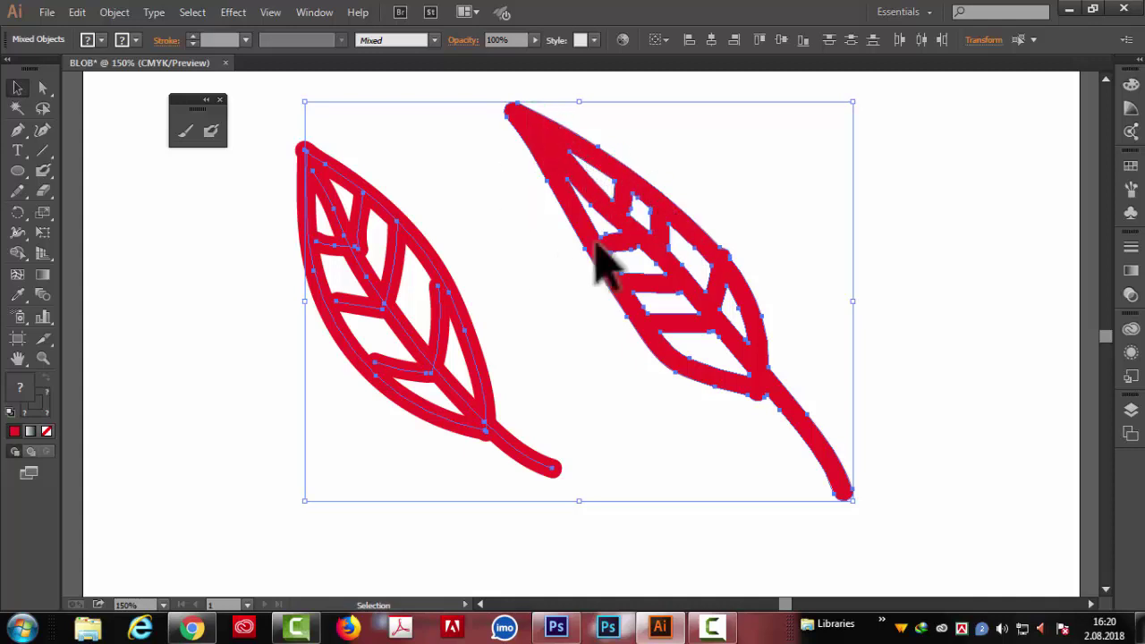
pyautogui.click(900, 302)
pyautogui.moveTo(288, 143); pyautogui.dragTo(495, 463)
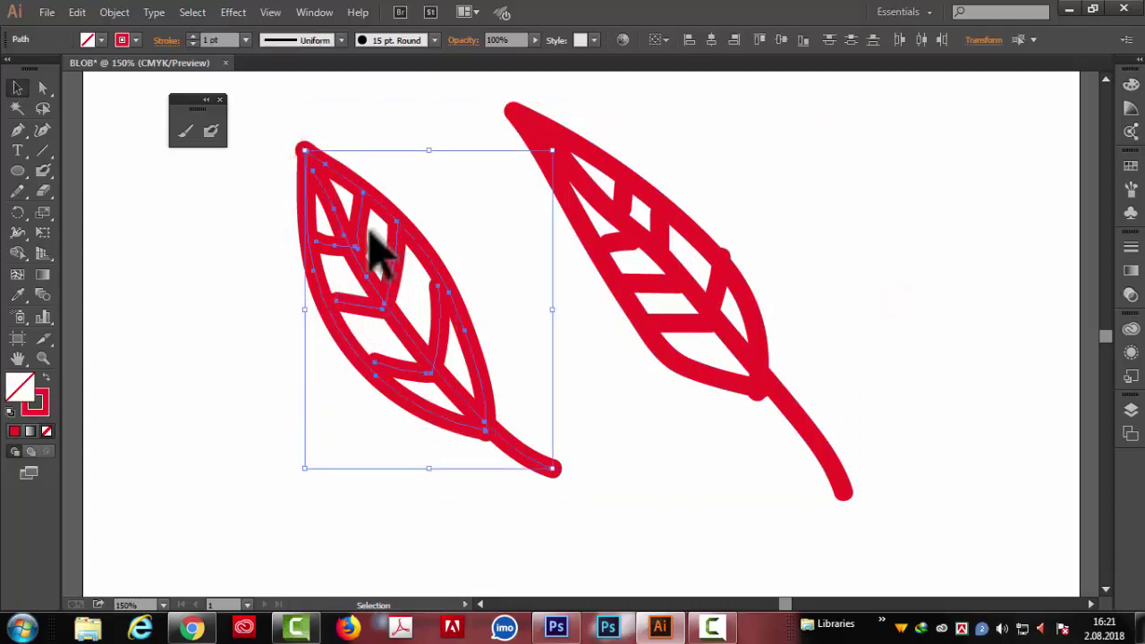
pyautogui.click(243, 241)
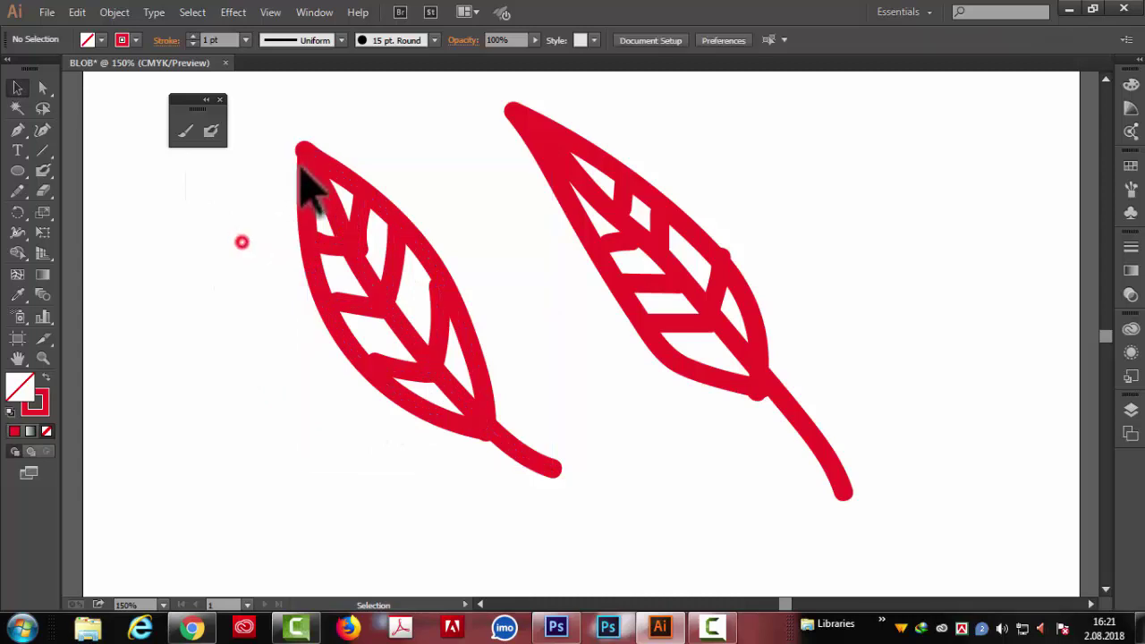
pyautogui.moveTo(269, 127); pyautogui.dragTo(434, 461)
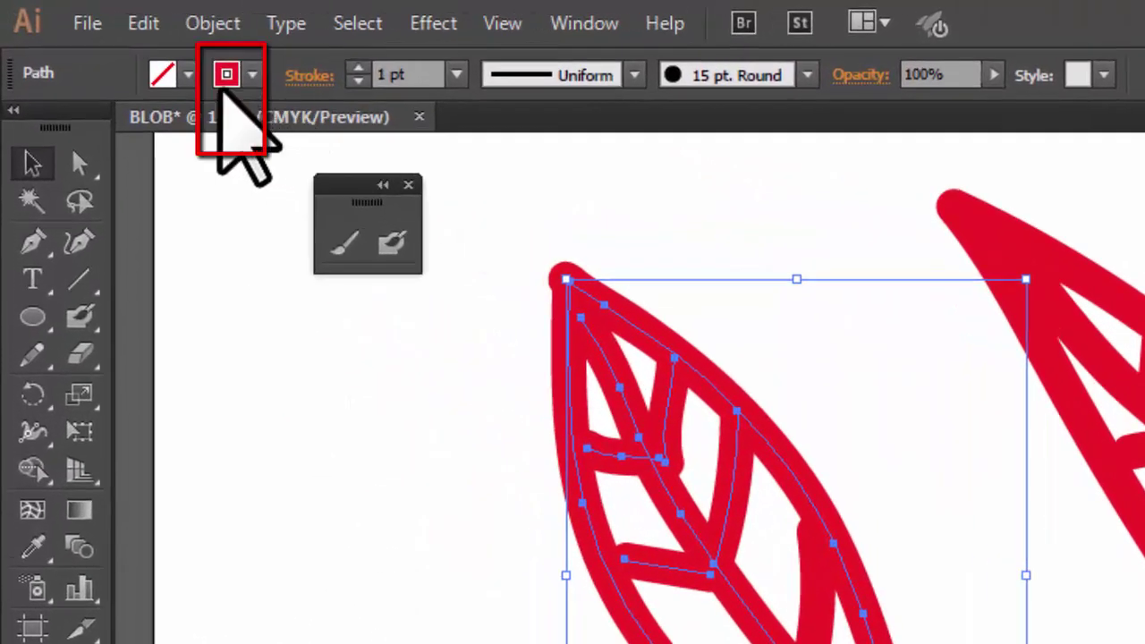
pyautogui.hotkey('ctrl', 'shift', 'a')
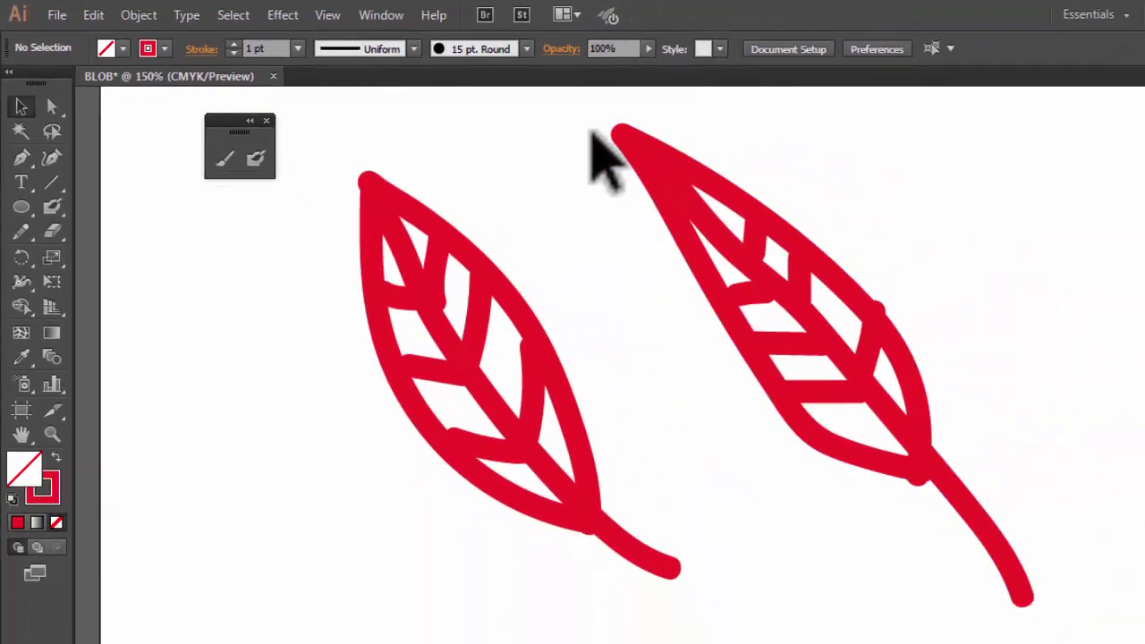
pyautogui.moveTo(720, 158); pyautogui.dragTo(973, 415)
pyautogui.moveTo(792, 335); pyautogui.dragTo(792, 335)
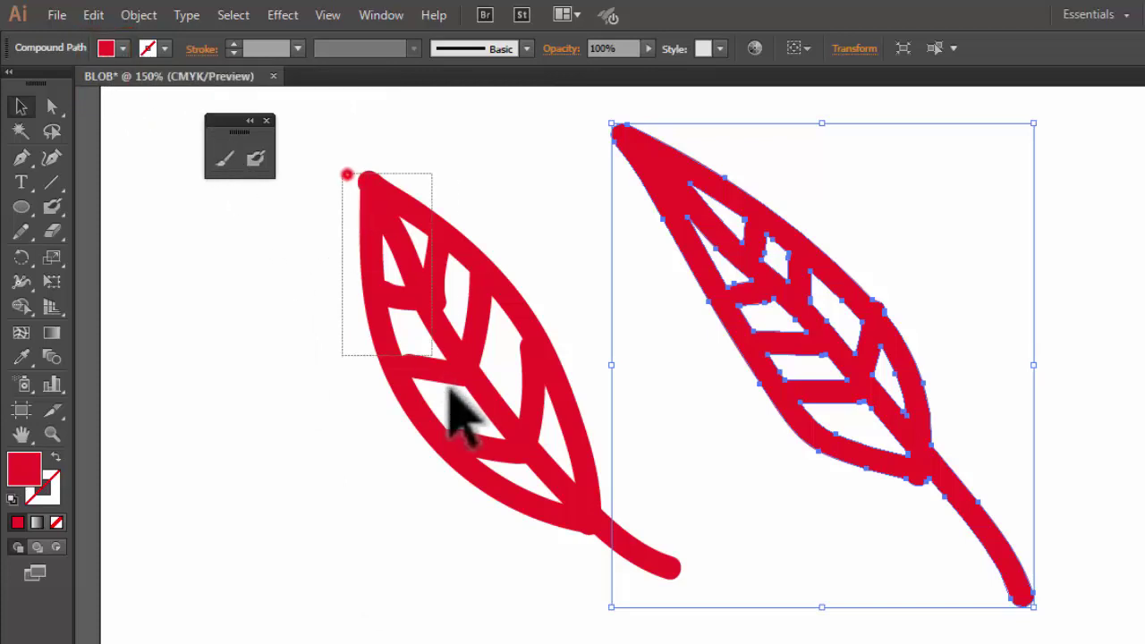
pyautogui.click(450, 389)
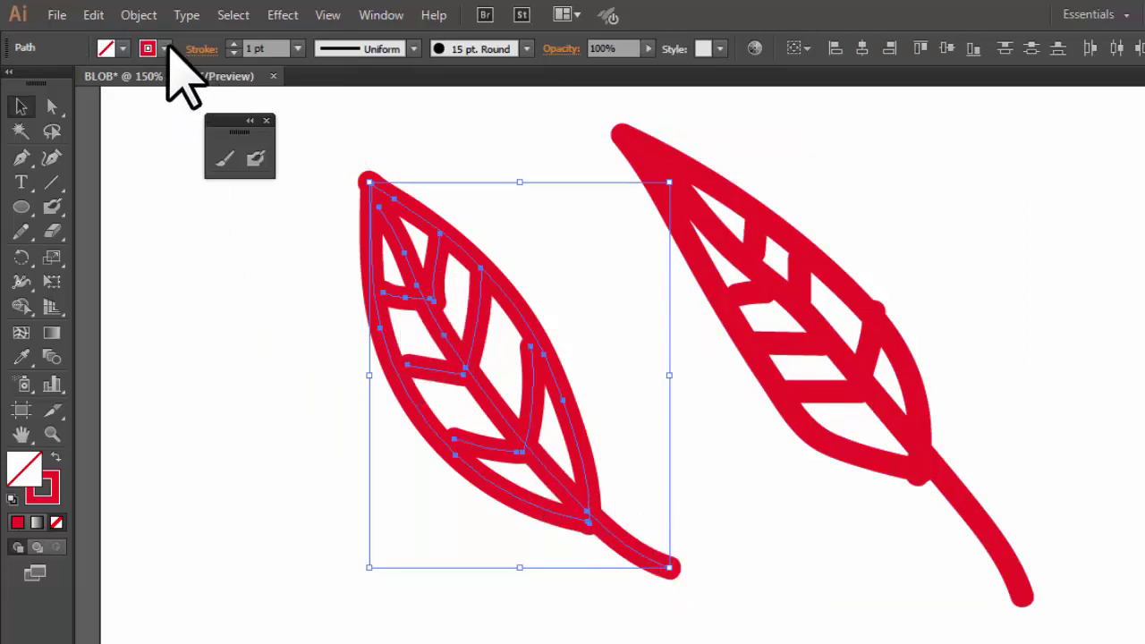
# - Make the left Paintbrush leaf's strokes green
pyautogui.click(166, 48)
pyautogui.click(97, 84)
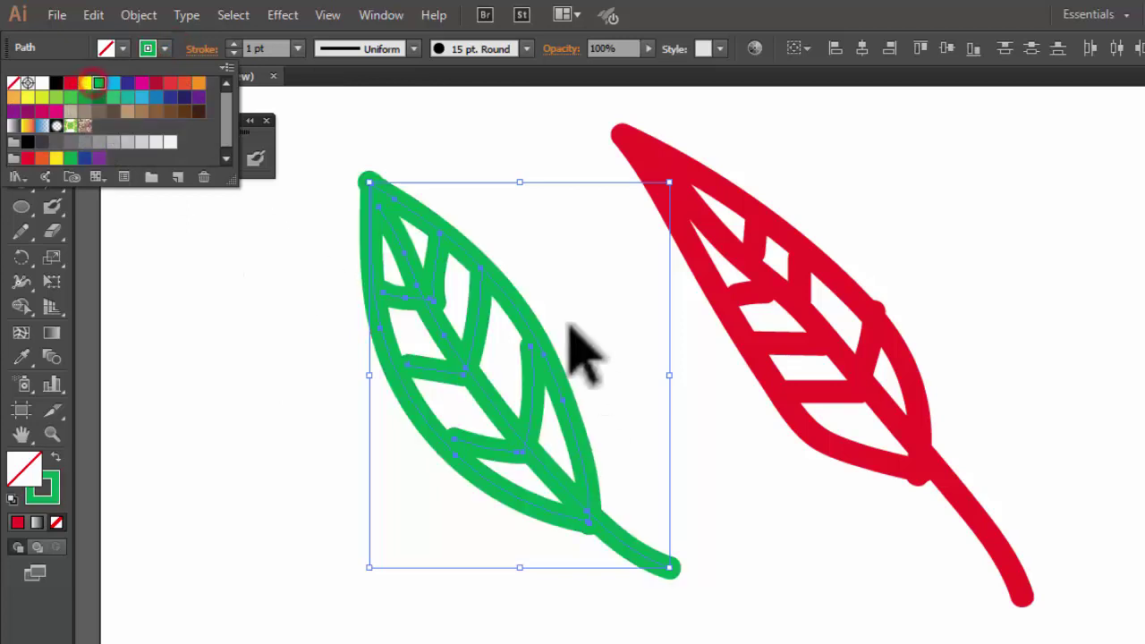
pyautogui.click(410, 146)
pyautogui.click(307, 303)
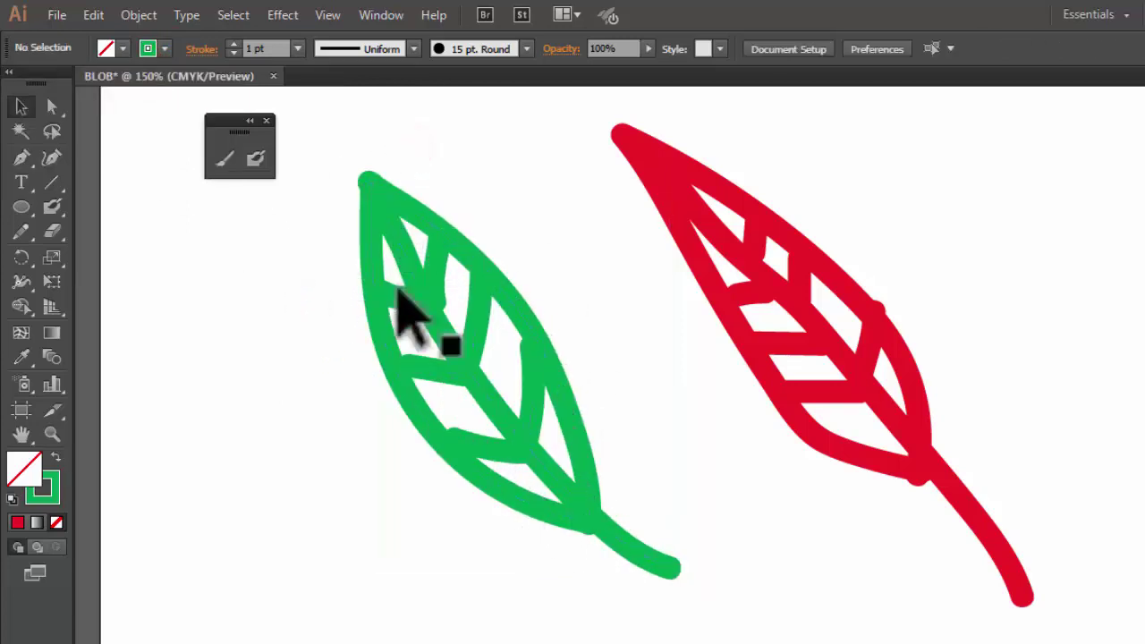
# - Select the right leaf and give it a green outline
pyautogui.moveTo(585, 107); pyautogui.dragTo(946, 370)
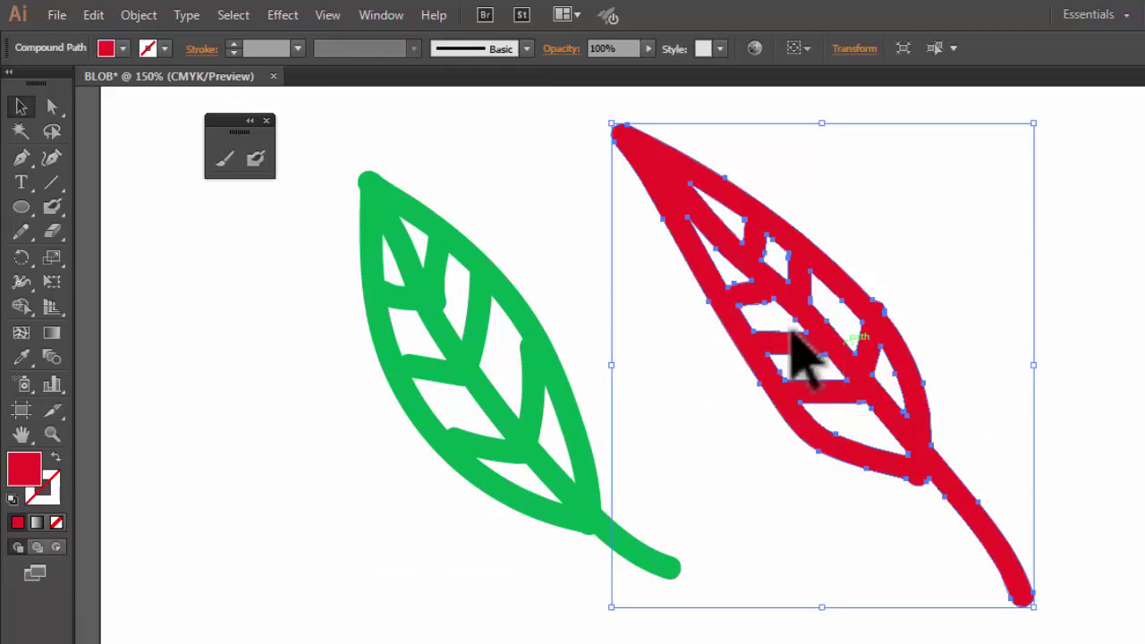
pyautogui.click(143, 48)
pyautogui.click(98, 83)
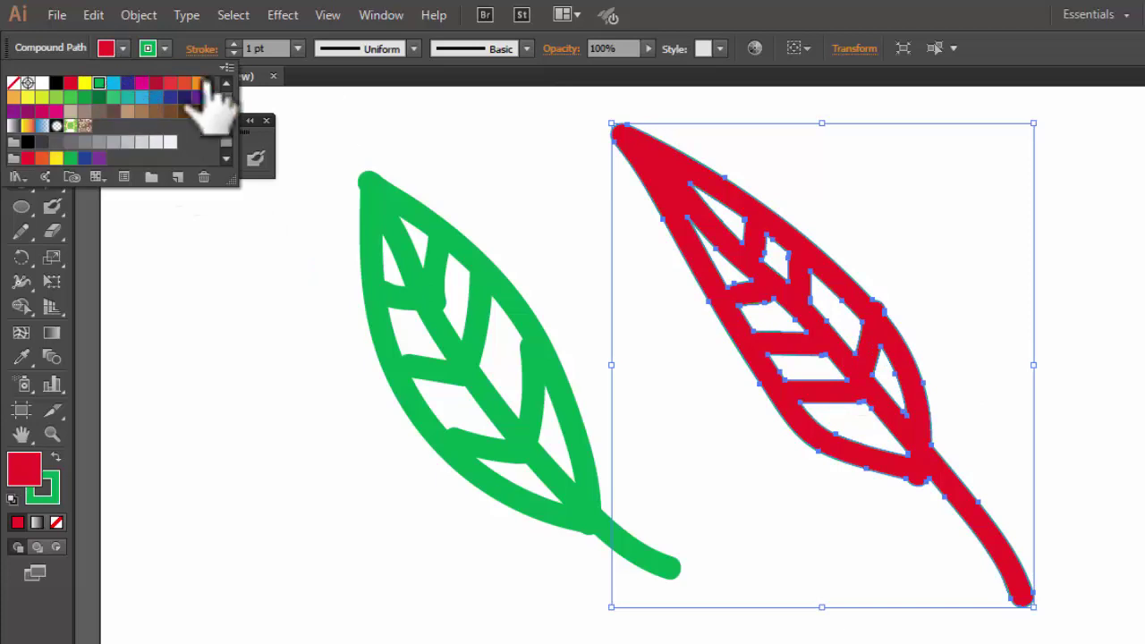
pyautogui.click(693, 197)
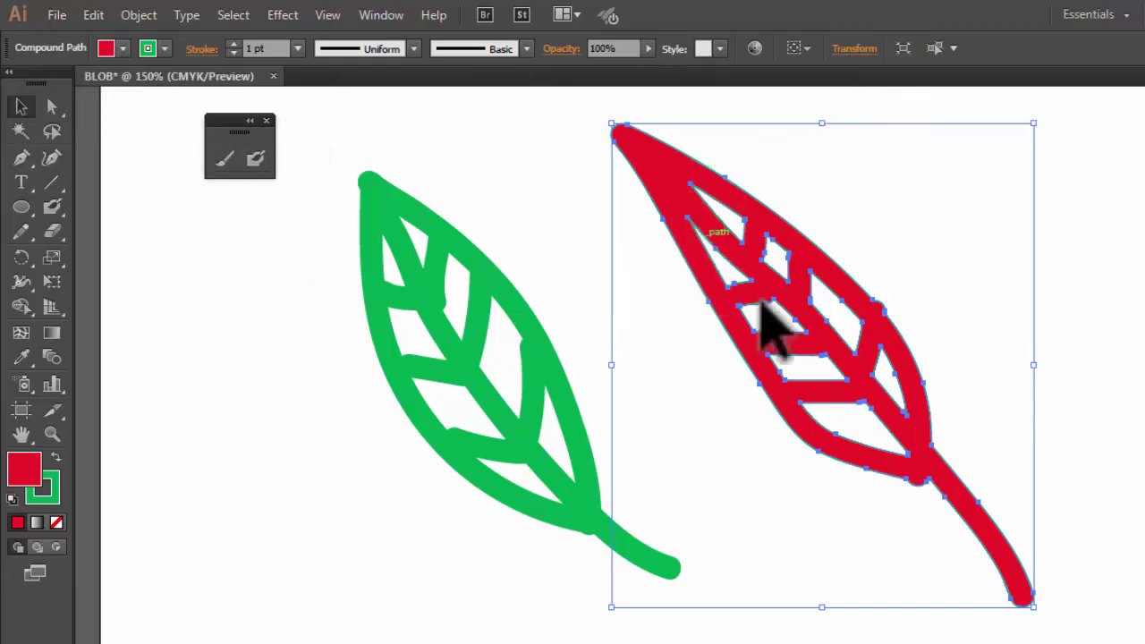
# - Fill the right leaf green and change its outline to black
pyautogui.click(123, 48)
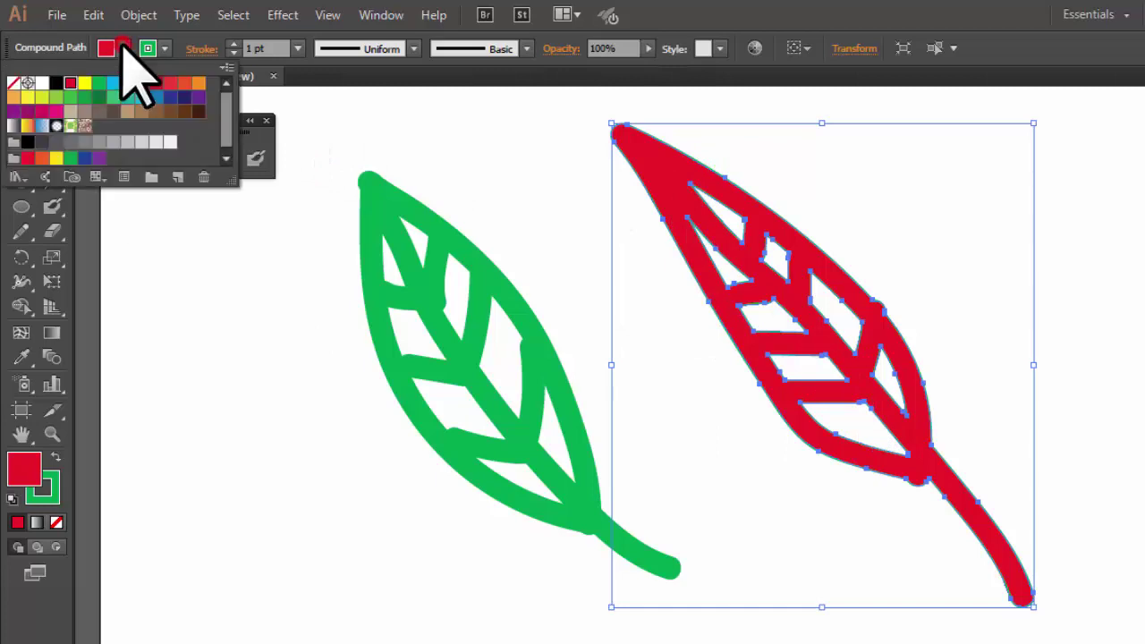
pyautogui.click(70, 125)
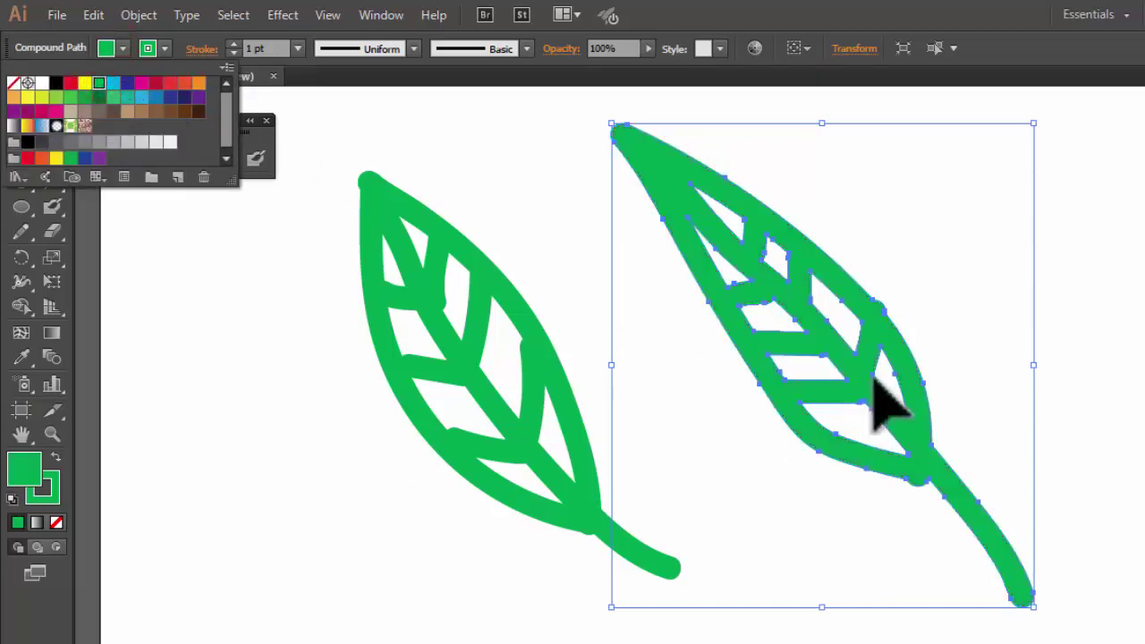
pyautogui.press('Escape')
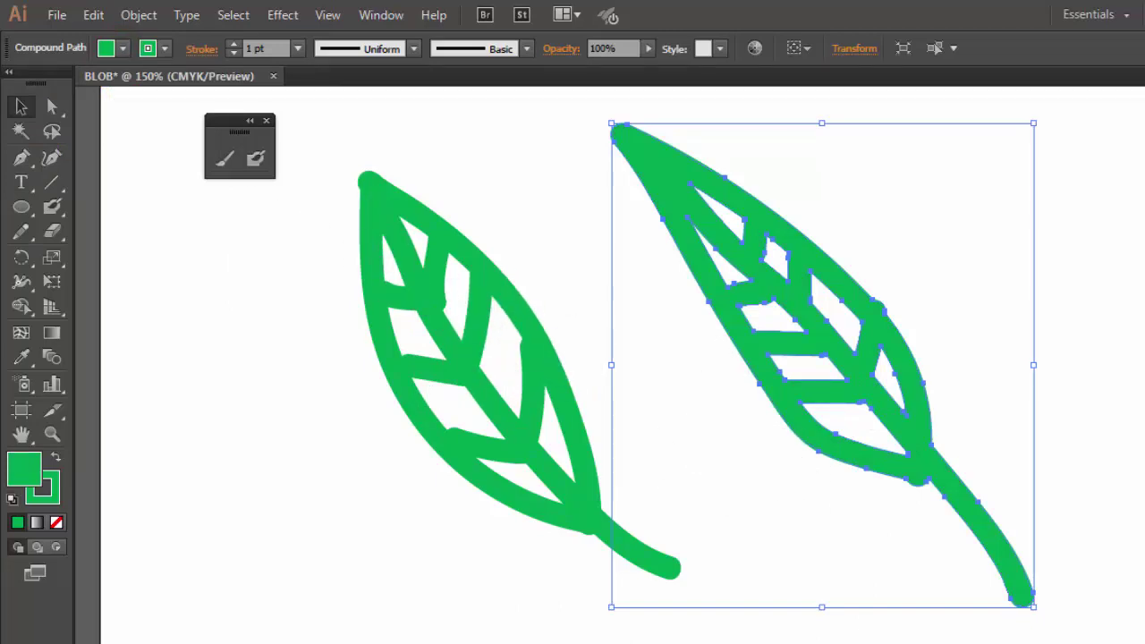
pyautogui.click(148, 48)
pyautogui.click(56, 82)
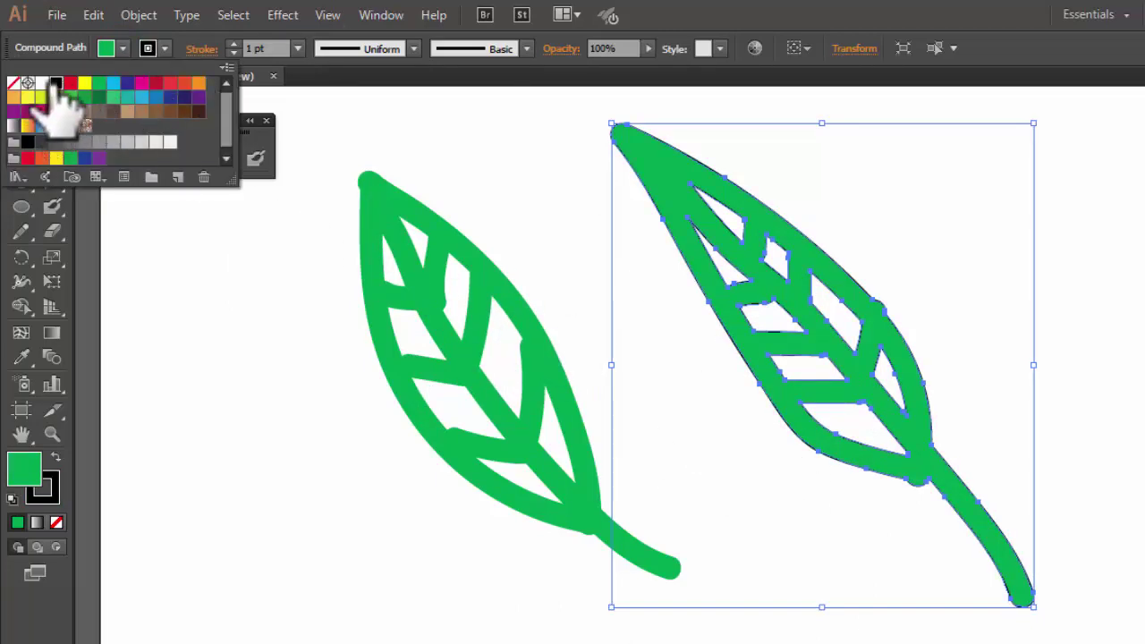
# - Set the leaf's outline weight to 2 pt
pyautogui.press('Escape')
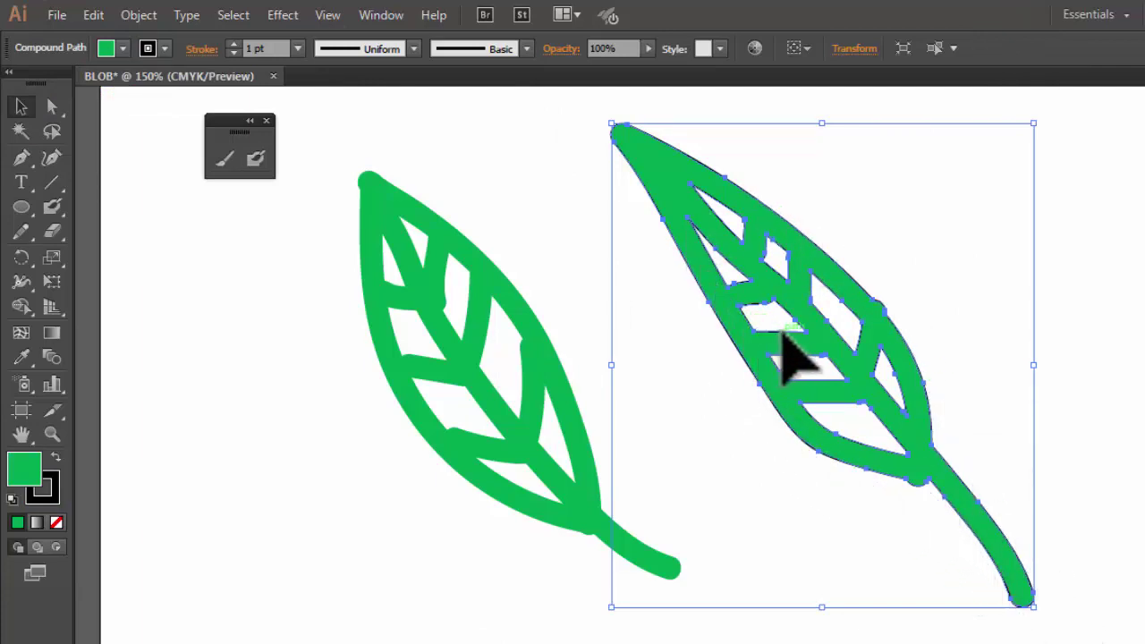
pyautogui.click(298, 49)
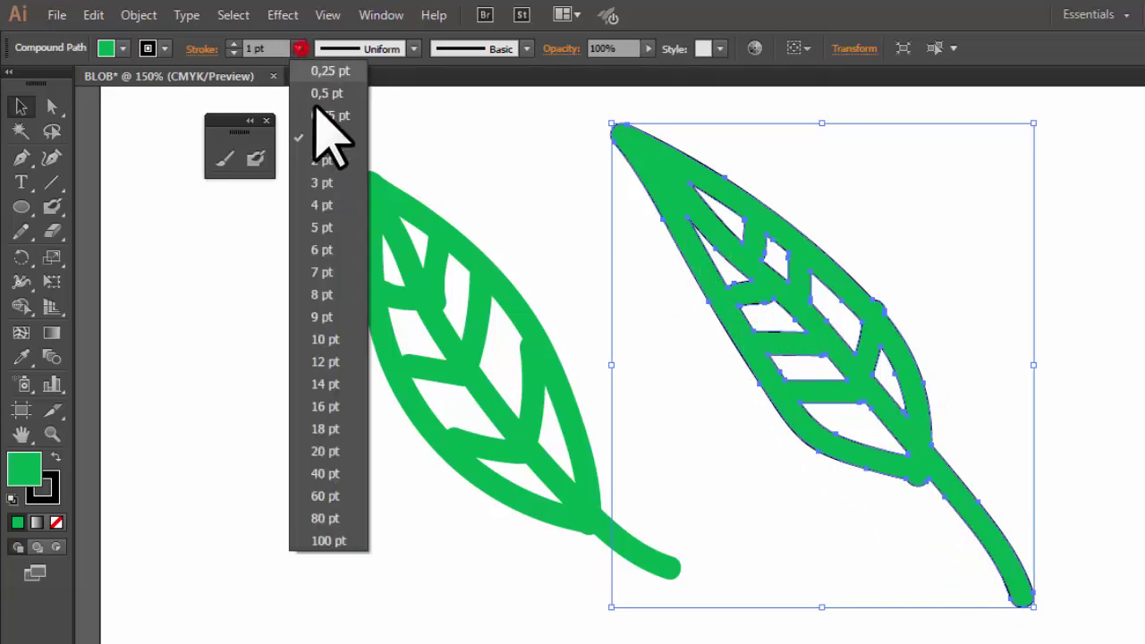
pyautogui.click(343, 161)
# - Reselect the right leaf and set its fill to None
pyautogui.click(928, 253)
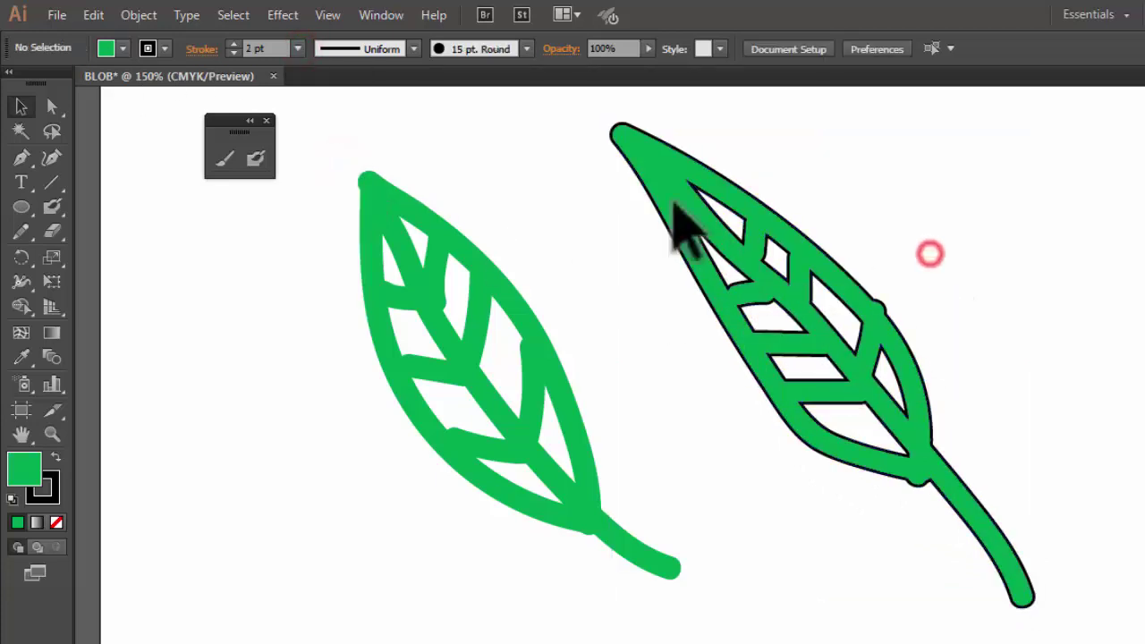
pyautogui.moveTo(601, 158); pyautogui.dragTo(905, 430)
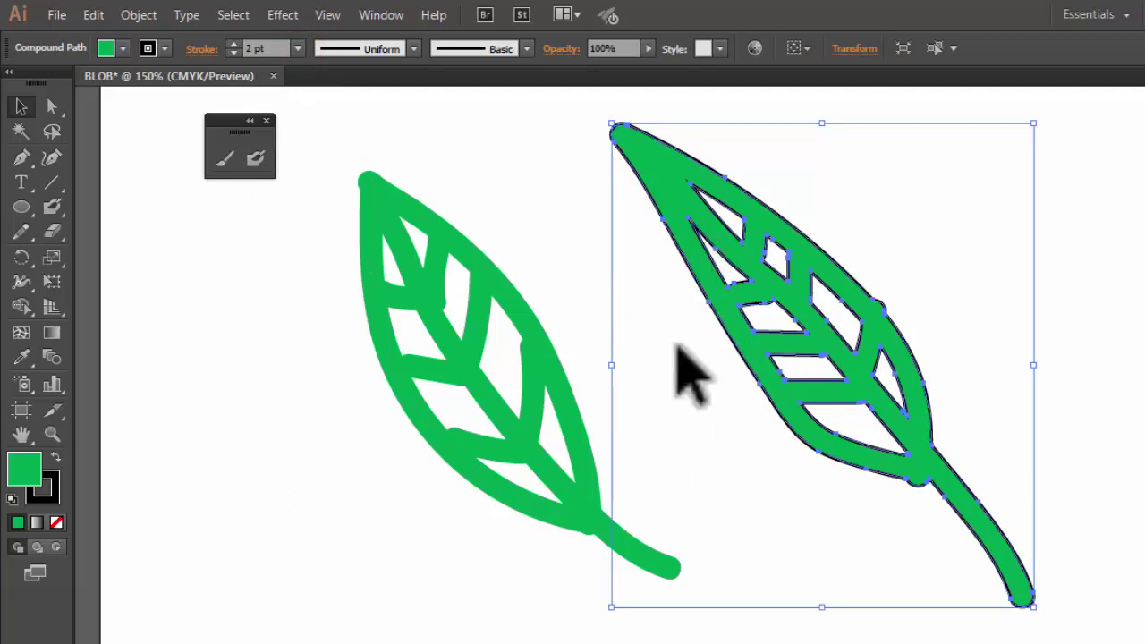
pyautogui.click(124, 48)
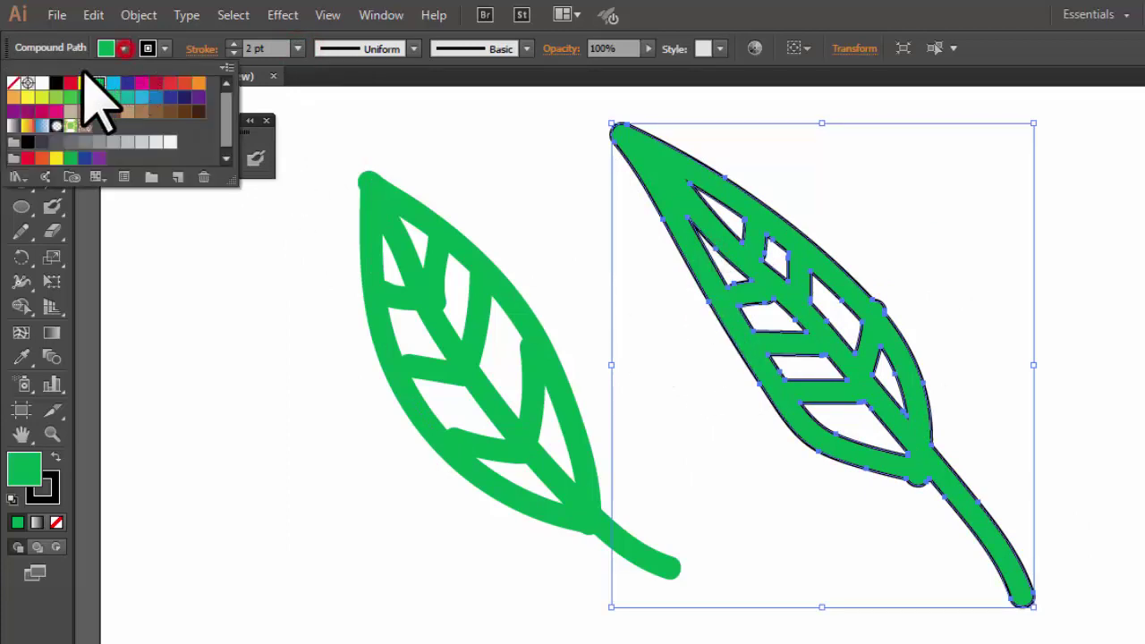
pyautogui.click(14, 82)
pyautogui.moveTo(976, 215); pyautogui.dragTo(1069, 251)
pyautogui.click(1054, 224)
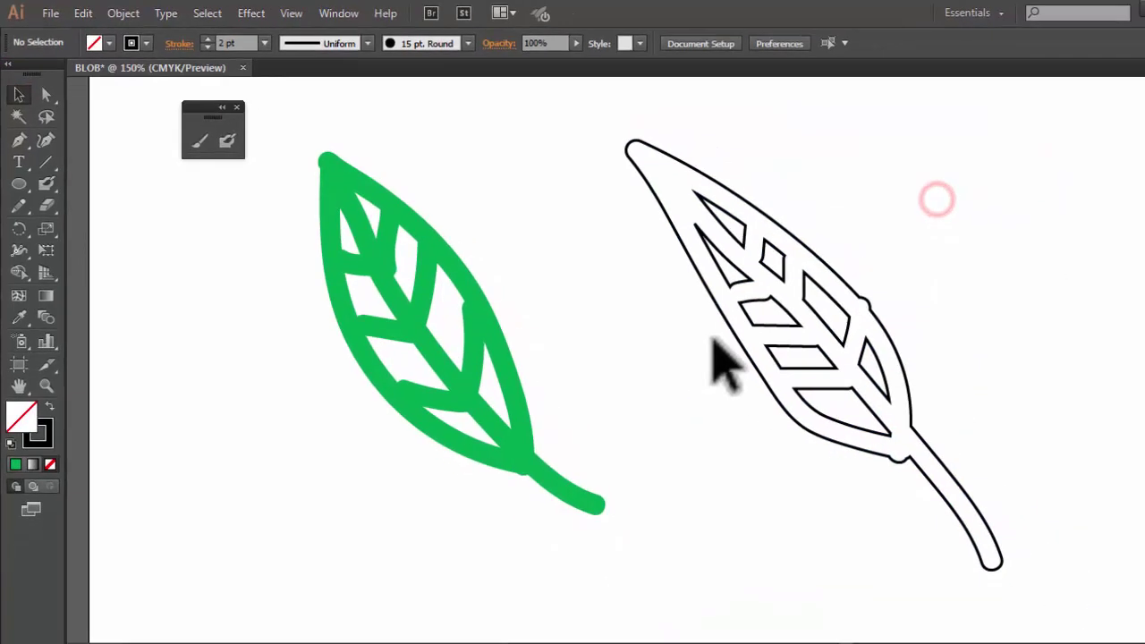
pyautogui.moveTo(21, 206); pyautogui.dragTo(103, 258)
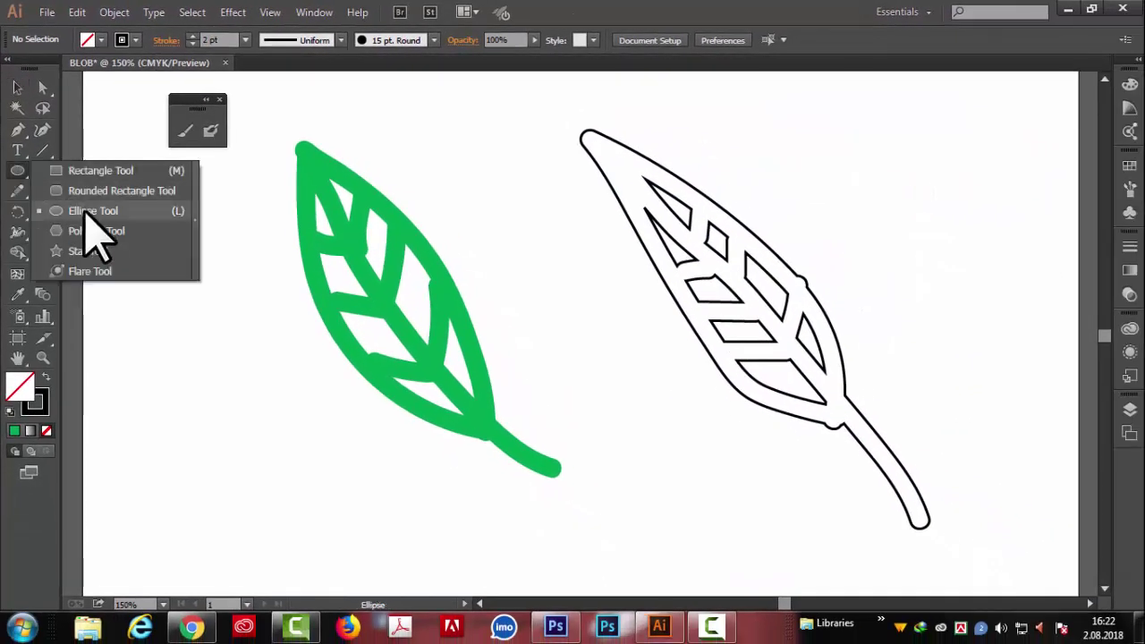
# - Draw a rectangle left of the leaf, fill it green, then set its fill to None
pyautogui.click(77, 170)
pyautogui.moveTo(162, 302); pyautogui.dragTo(282, 440)
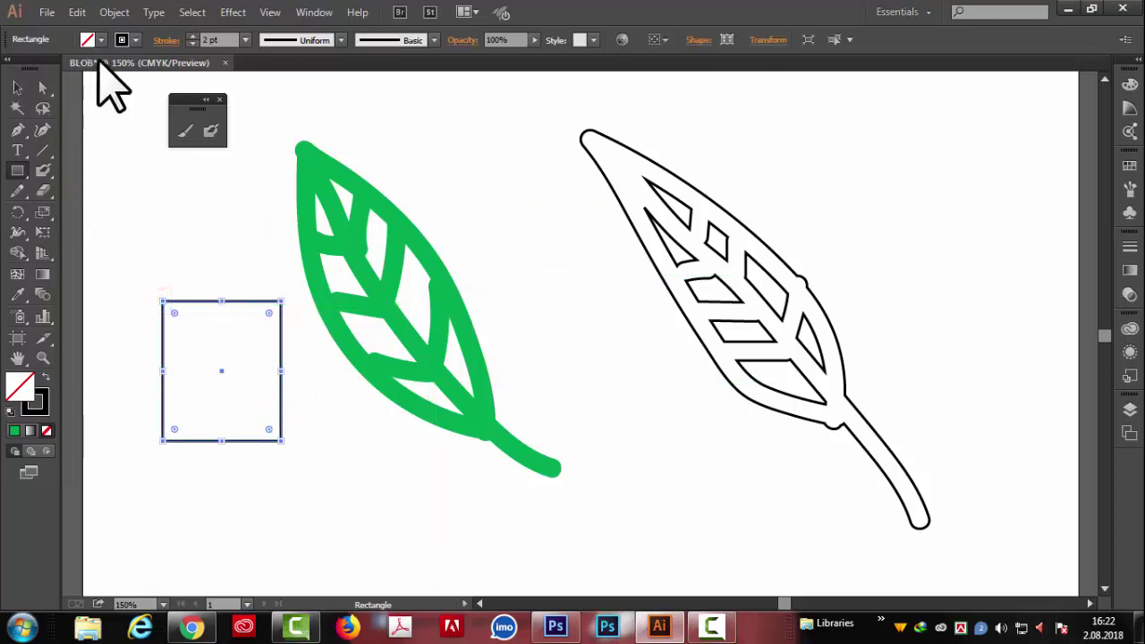
pyautogui.click(102, 40)
pyautogui.click(82, 79)
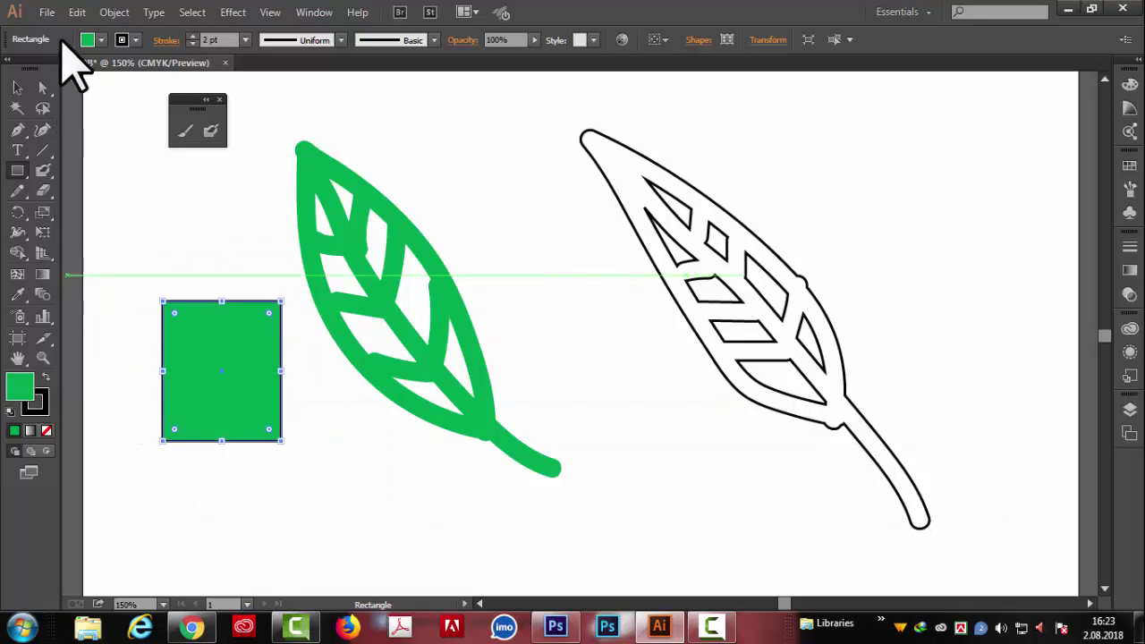
pyautogui.click(101, 39)
pyautogui.click(11, 69)
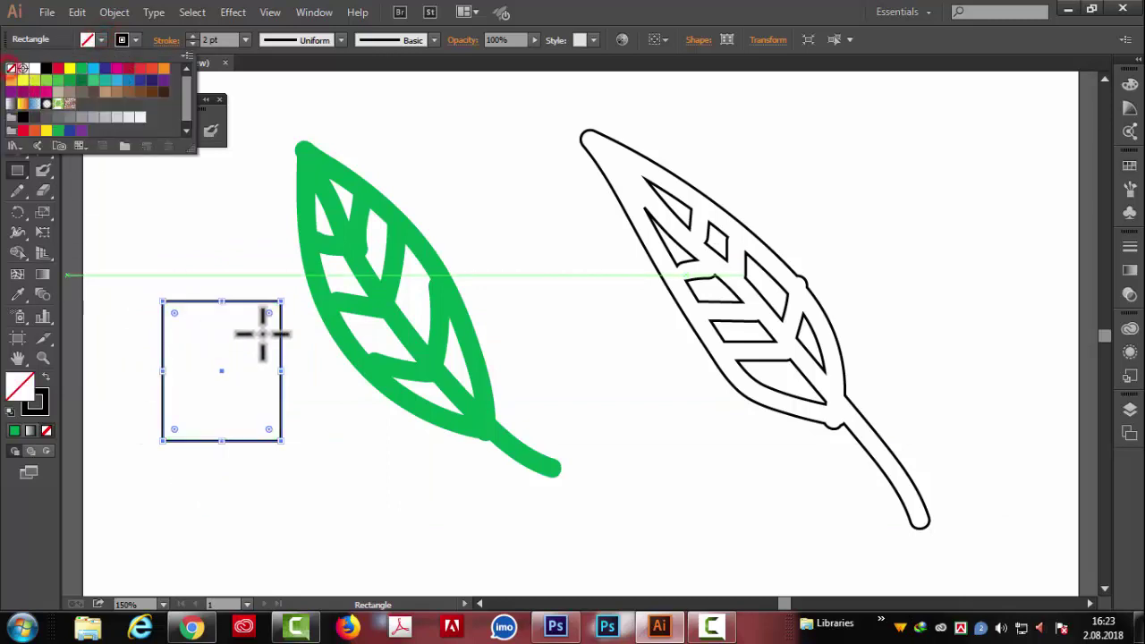
# - Move the outlined leaf slightly to the left
pyautogui.press('v')
pyautogui.click(605, 179)
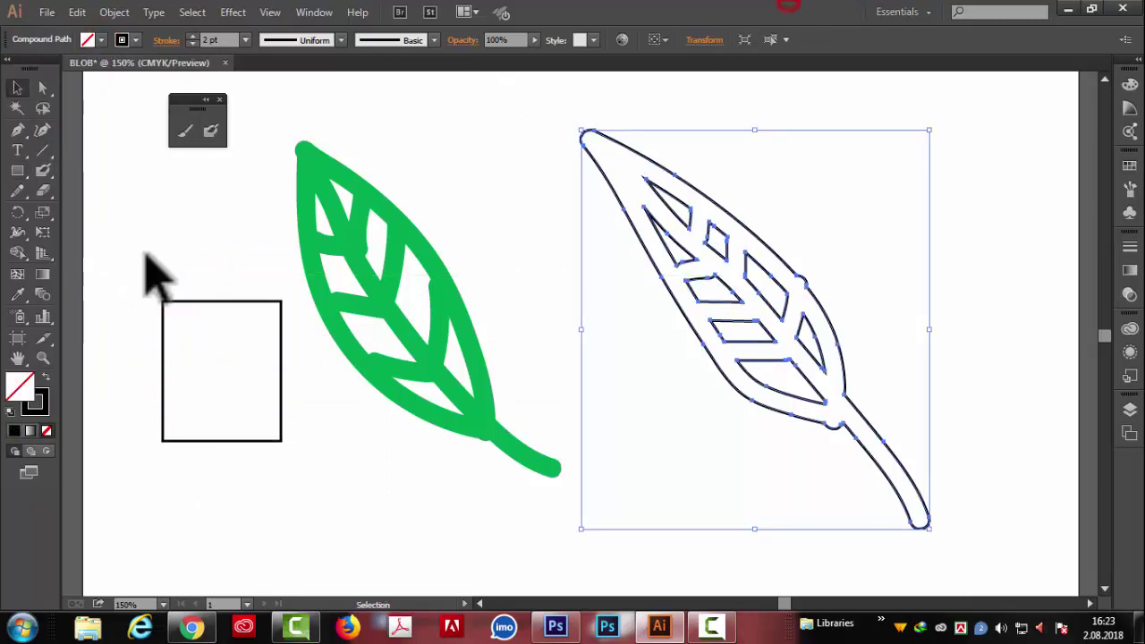
pyautogui.moveTo(147, 282); pyautogui.dragTo(269, 510)
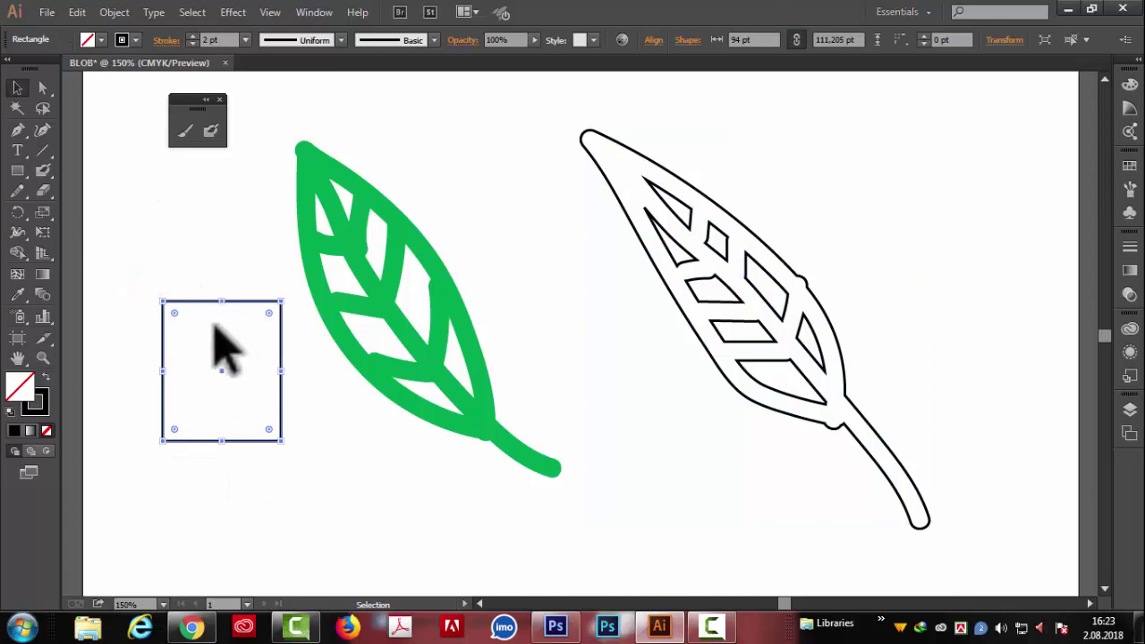
pyautogui.moveTo(603, 150); pyautogui.dragTo(576, 161)
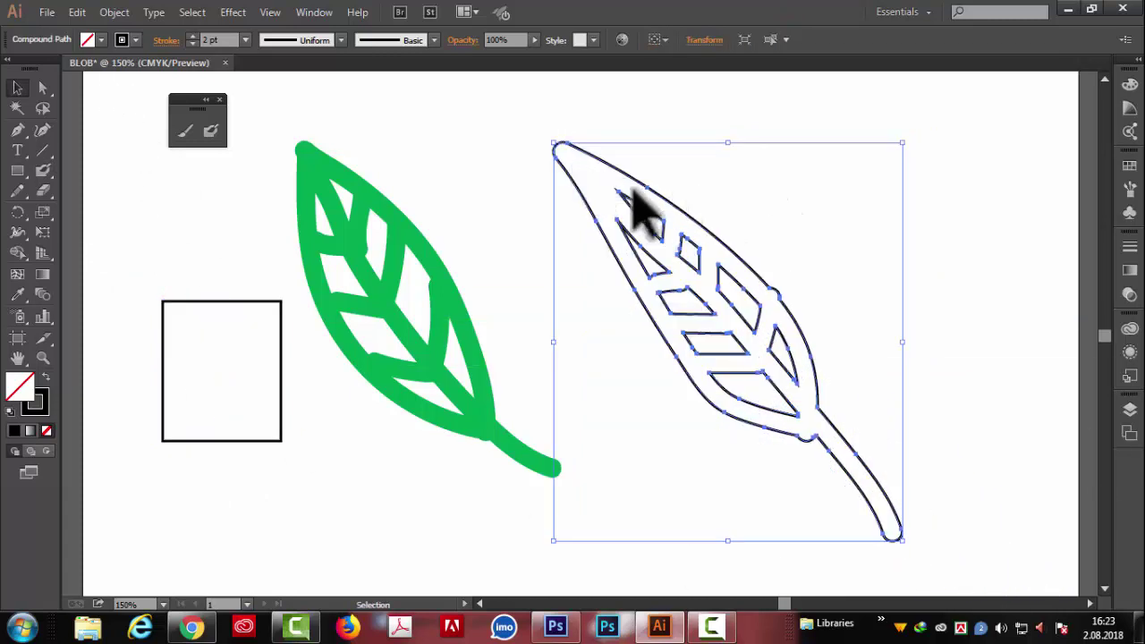
pyautogui.click(802, 273)
pyautogui.moveTo(542, 120); pyautogui.dragTo(590, 179)
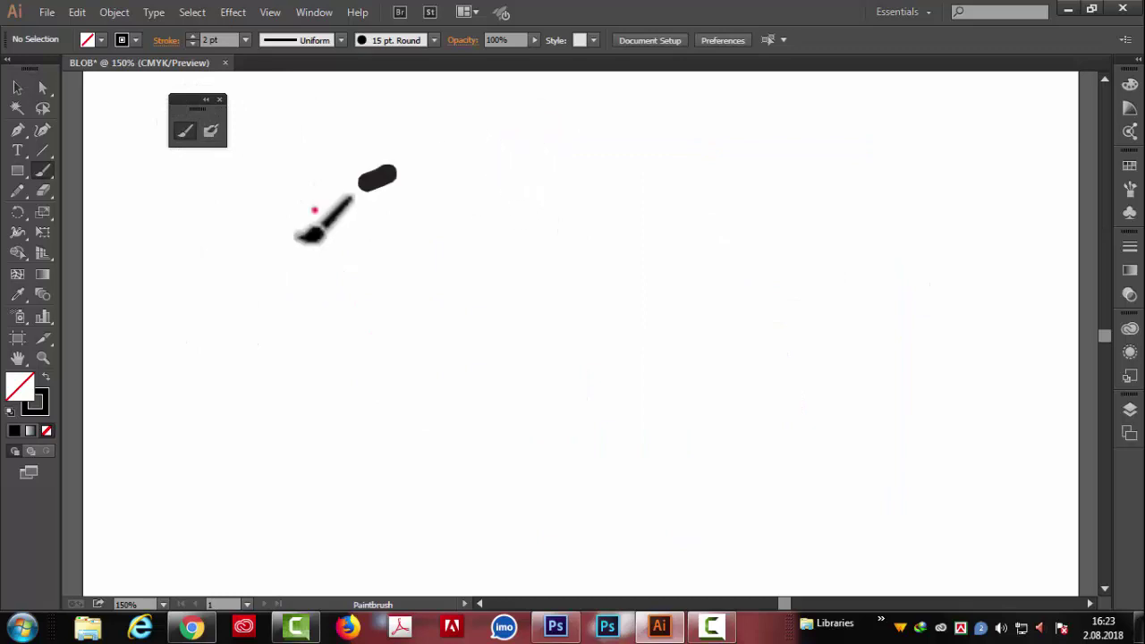
# - Paint three crossing black strokes, move the vertical one up and right, then paint a single curved stroke
pyautogui.moveTo(298, 236); pyautogui.dragTo(260, 438)
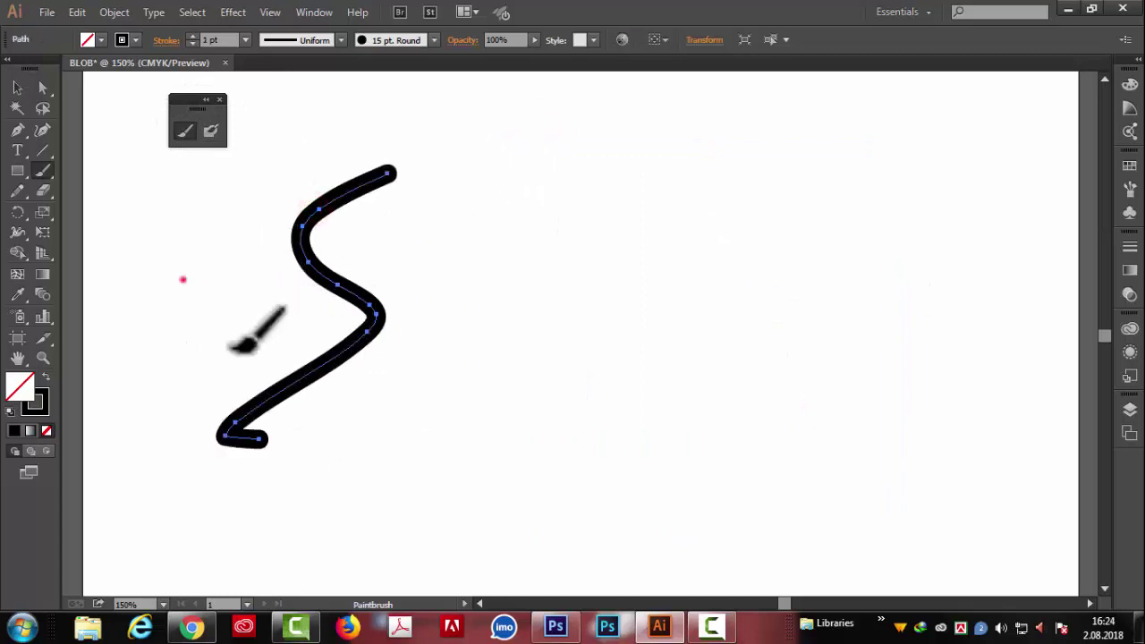
pyautogui.moveTo(230, 349); pyautogui.dragTo(464, 352)
pyautogui.moveTo(254, 230); pyautogui.dragTo(378, 481)
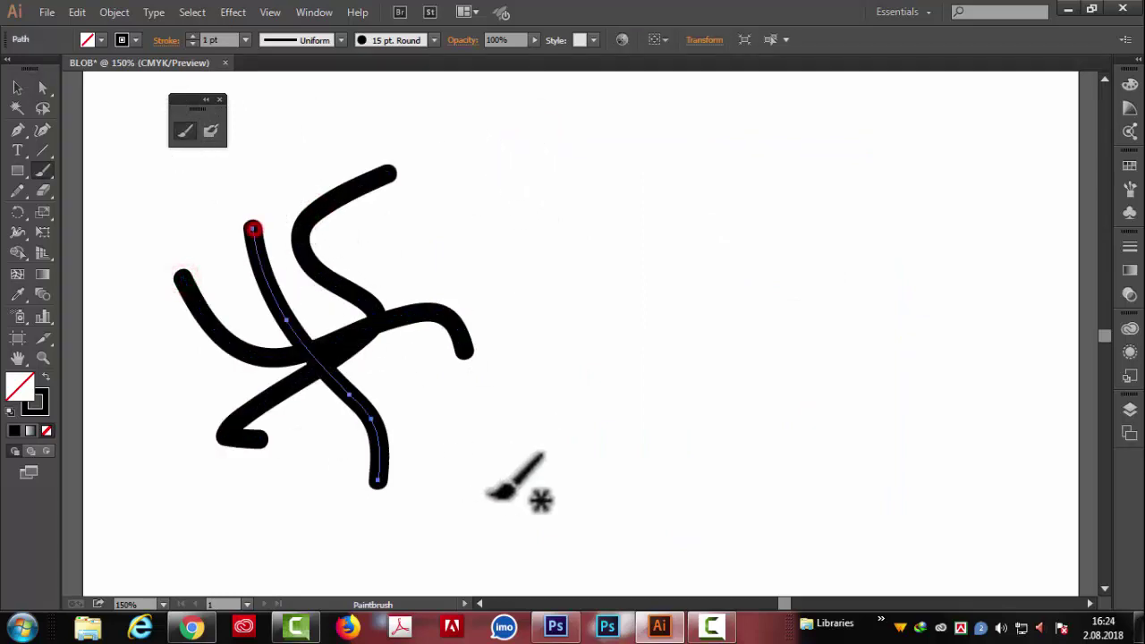
pyautogui.click(16, 88)
pyautogui.moveTo(351, 395)
pyautogui.mouseDown()
pyautogui.moveTo(366, 399)
pyautogui.moveTo(538, 283)
pyautogui.mouseUp()
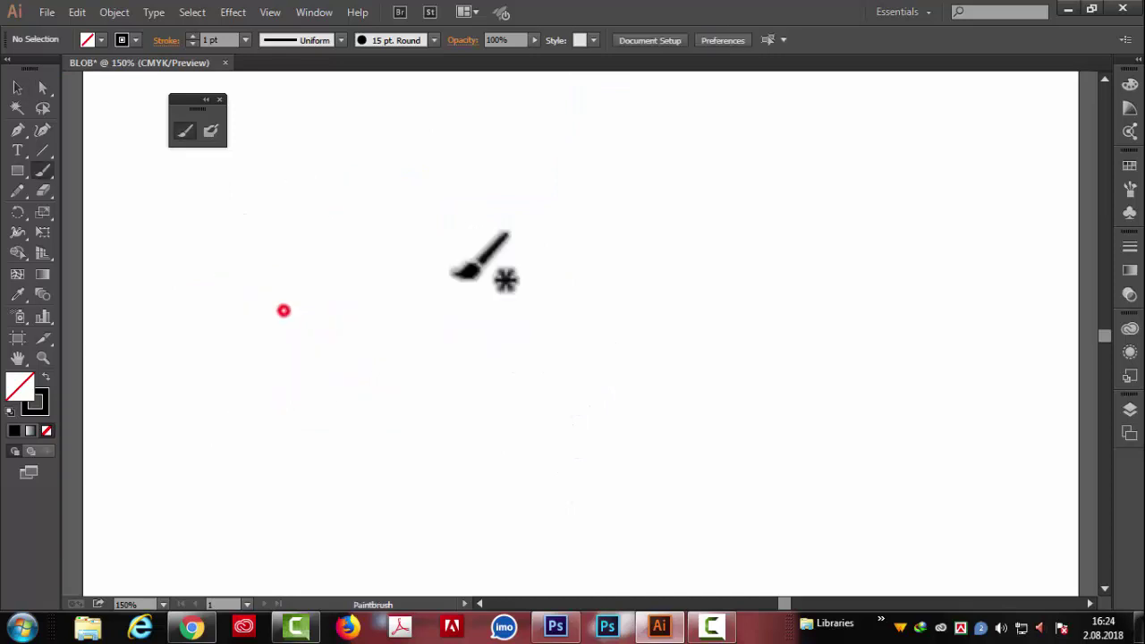
pyautogui.moveTo(354, 219)
pyautogui.mouseDown()
pyautogui.moveTo(273, 313)
pyautogui.moveTo(346, 459)
pyautogui.mouseUp()
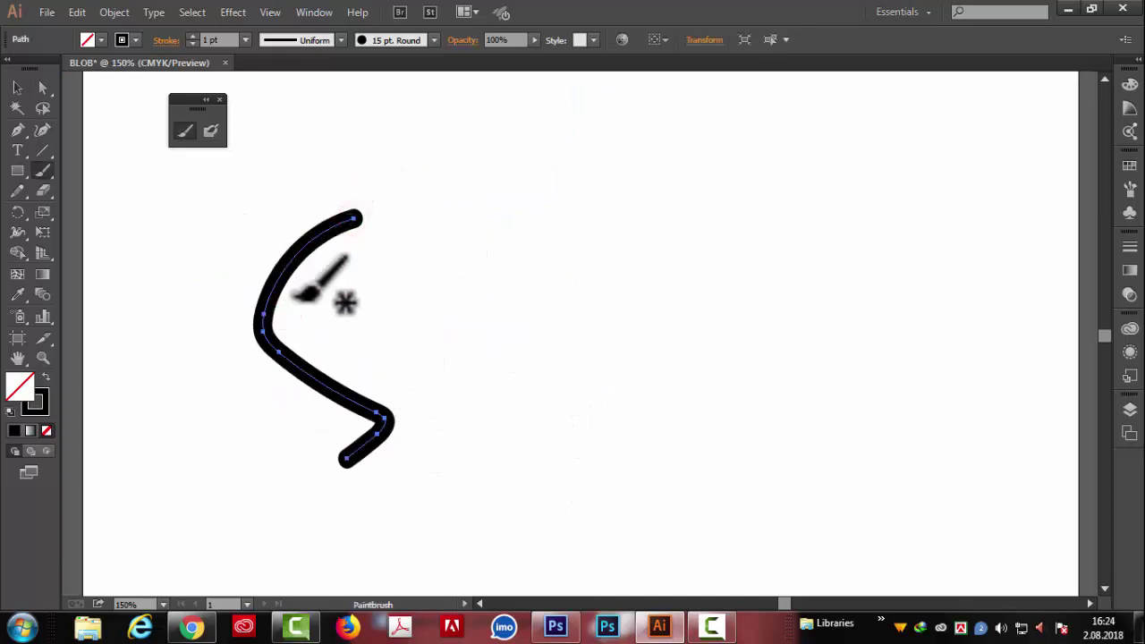
# - Raise the Within slider in Paintbrush Tool Options, then extend the curve from its top end
pyautogui.doubleClick(48, 169)
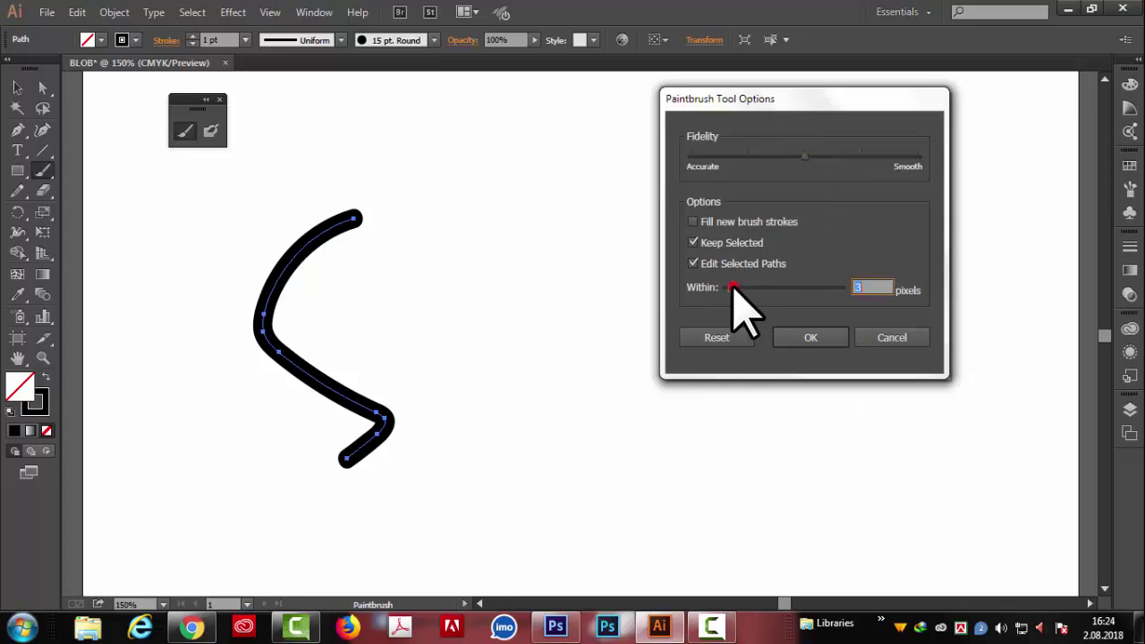
pyautogui.moveTo(748, 287); pyautogui.dragTo(755, 287)
pyautogui.click(799, 338)
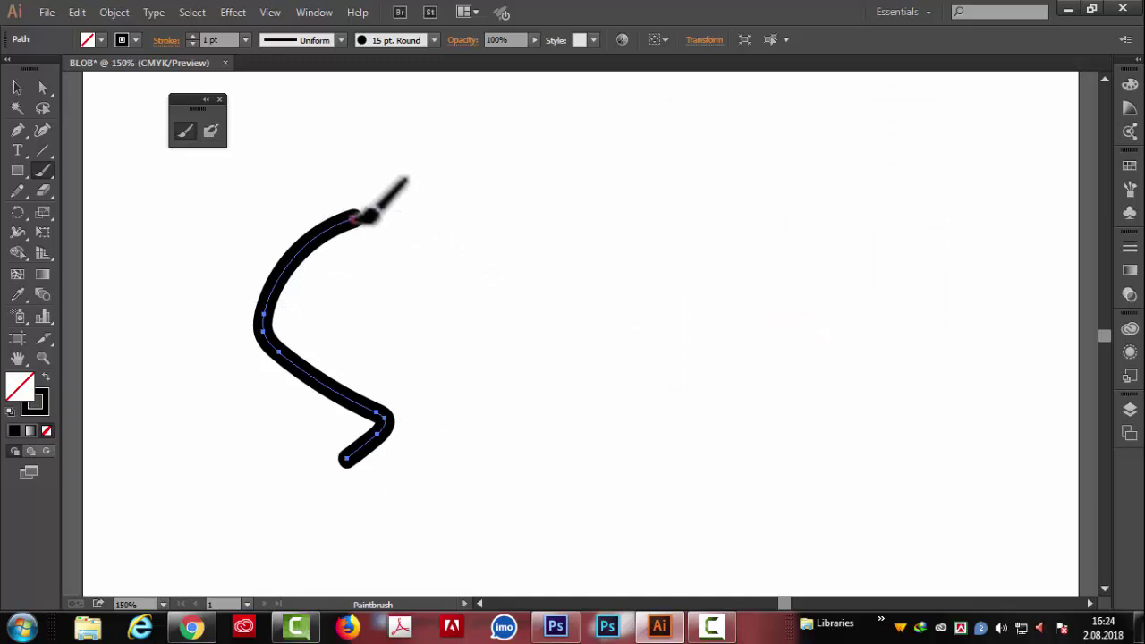
pyautogui.moveTo(360, 218)
pyautogui.mouseDown()
pyautogui.moveTo(443, 264)
pyautogui.moveTo(485, 396)
pyautogui.moveTo(515, 217)
pyautogui.moveTo(505, 183)
pyautogui.moveTo(610, 204)
pyautogui.moveTo(685, 365)
pyautogui.moveTo(597, 436)
pyautogui.moveTo(530, 458)
pyautogui.mouseUp()
# - Paint a second stroke, Alt-join the tops of both strokes into one path, then delete it
pyautogui.moveTo(290, 161)
pyautogui.mouseDown()
pyautogui.moveTo(279, 262)
pyautogui.moveTo(295, 346)
pyautogui.moveTo(349, 420)
pyautogui.moveTo(462, 516)
pyautogui.moveTo(425, 345)
pyautogui.moveTo(339, 198)
pyautogui.mouseUp()
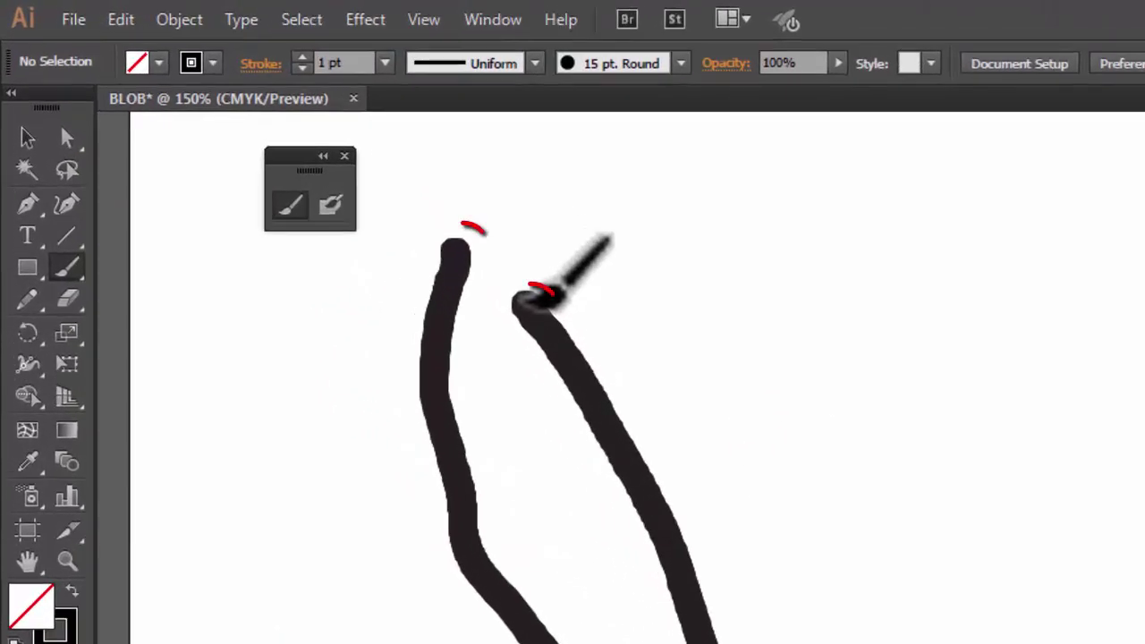
pyautogui.press('alt')
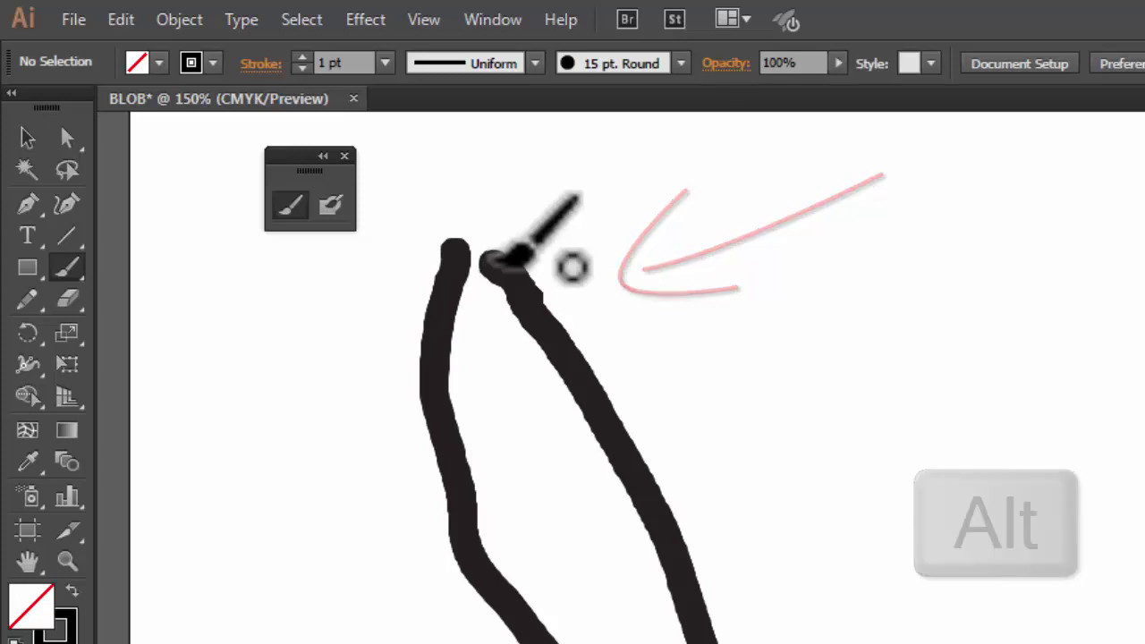
pyautogui.moveTo(497, 261); pyautogui.dragTo(467, 247)
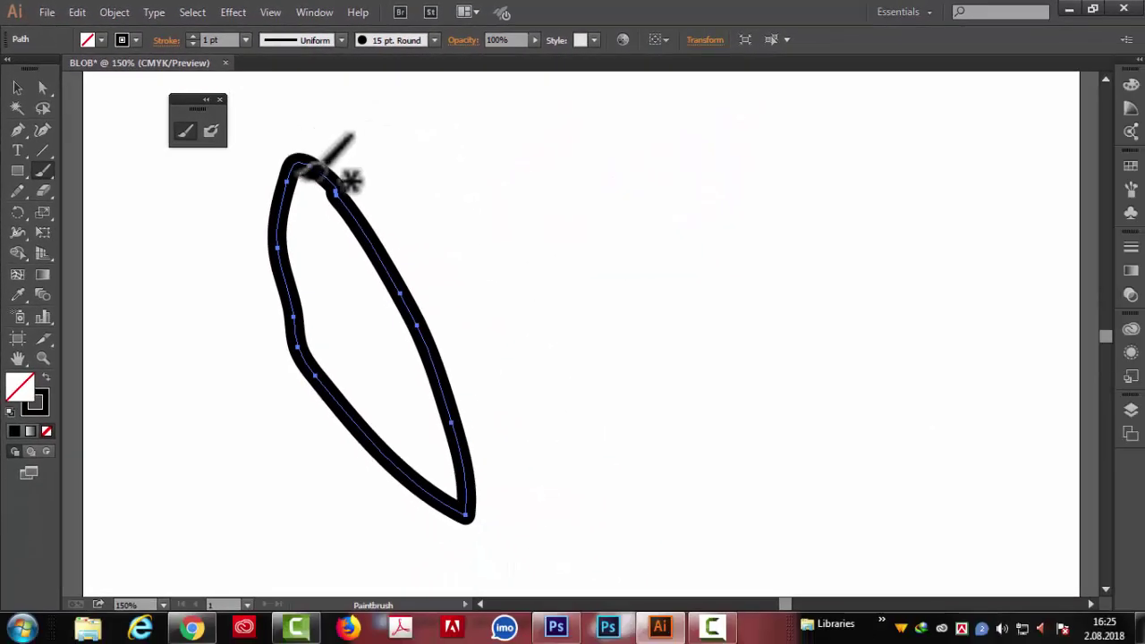
pyautogui.click(42, 87)
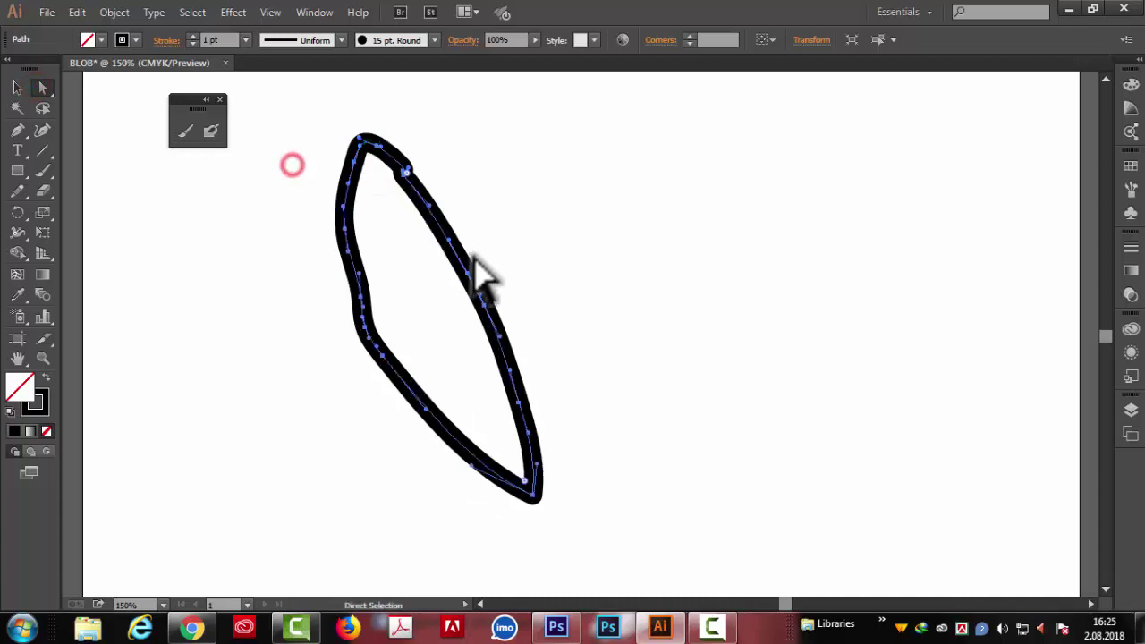
pyautogui.press('Delete')
# - Paint a closed round loop and reshape its top segment with Direct Selection
pyautogui.press('b')
pyautogui.moveTo(407, 185)
pyautogui.mouseDown()
pyautogui.moveTo(466, 249)
pyautogui.moveTo(408, 185)
pyautogui.mouseUp()
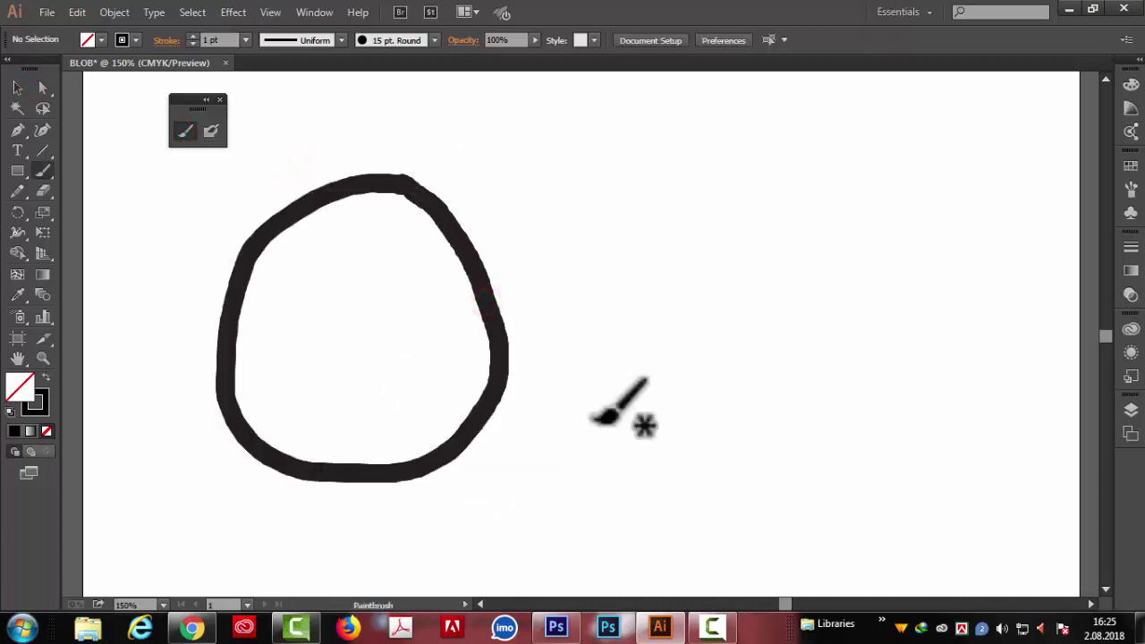
pyautogui.click(402, 183)
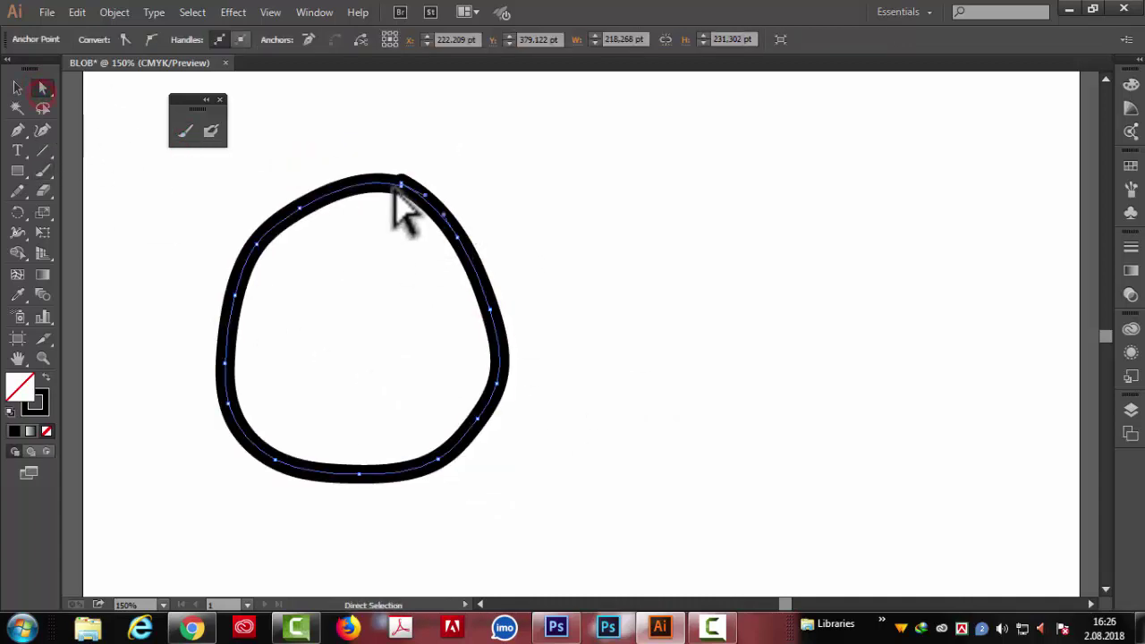
pyautogui.click(480, 173)
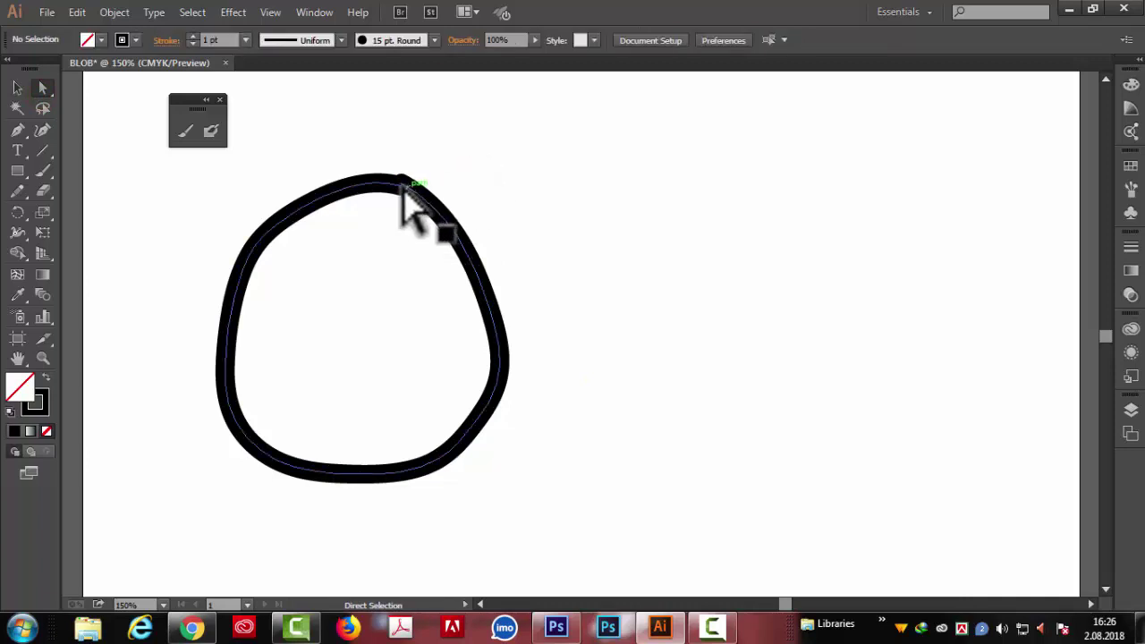
pyautogui.moveTo(402, 185); pyautogui.dragTo(422, 160)
# - Delete the loop and paint an S-shaped and a crossing V-shaped Blob Brush stroke
pyautogui.press('Delete')
pyautogui.click(208, 215)
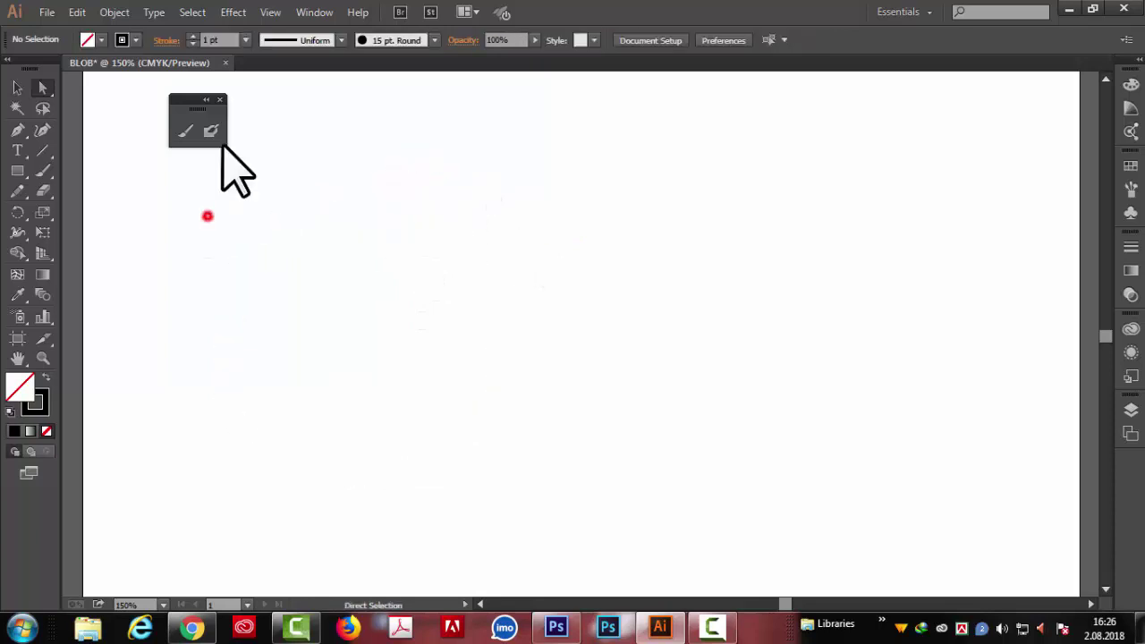
pyautogui.click(211, 133)
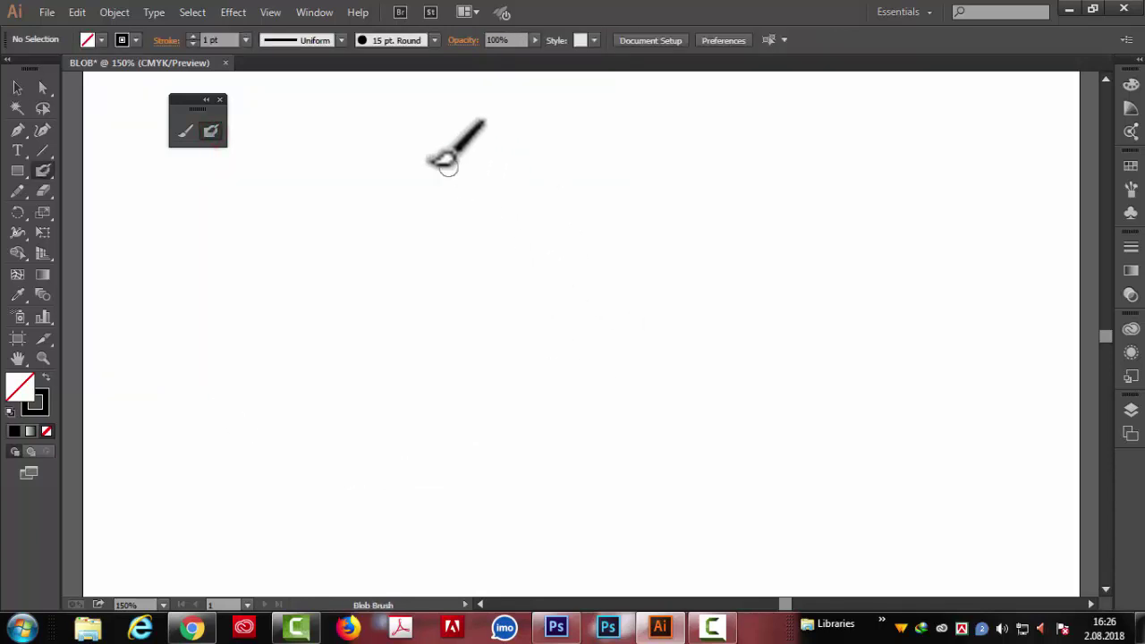
pyautogui.moveTo(432, 165)
pyautogui.mouseDown()
pyautogui.moveTo(371, 253)
pyautogui.moveTo(517, 410)
pyautogui.mouseUp()
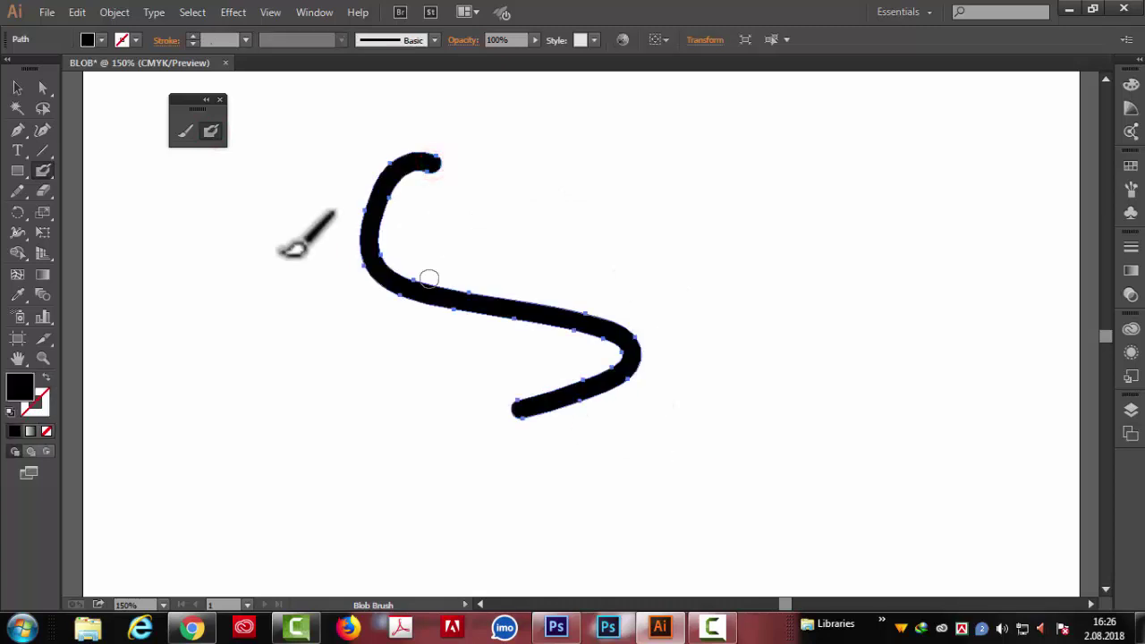
pyautogui.moveTo(231, 269)
pyautogui.mouseDown()
pyautogui.moveTo(384, 367)
pyautogui.moveTo(532, 246)
pyautogui.mouseUp()
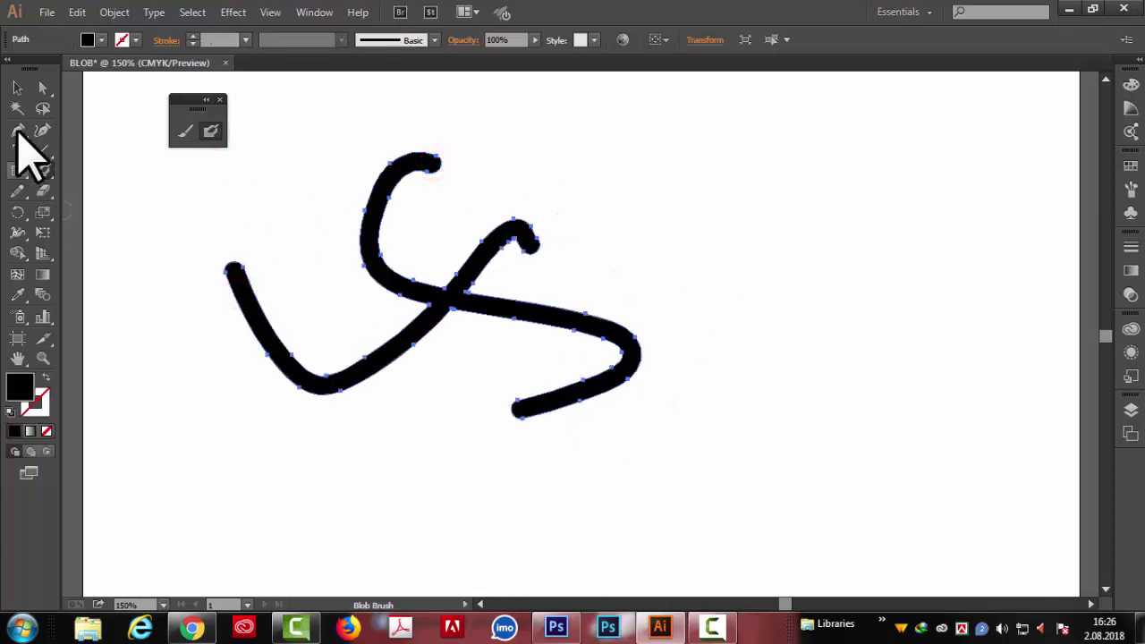
# - Inspect the anchor points where the two strokes cross using Direct Selection
pyautogui.click(41, 88)
pyautogui.click(451, 310)
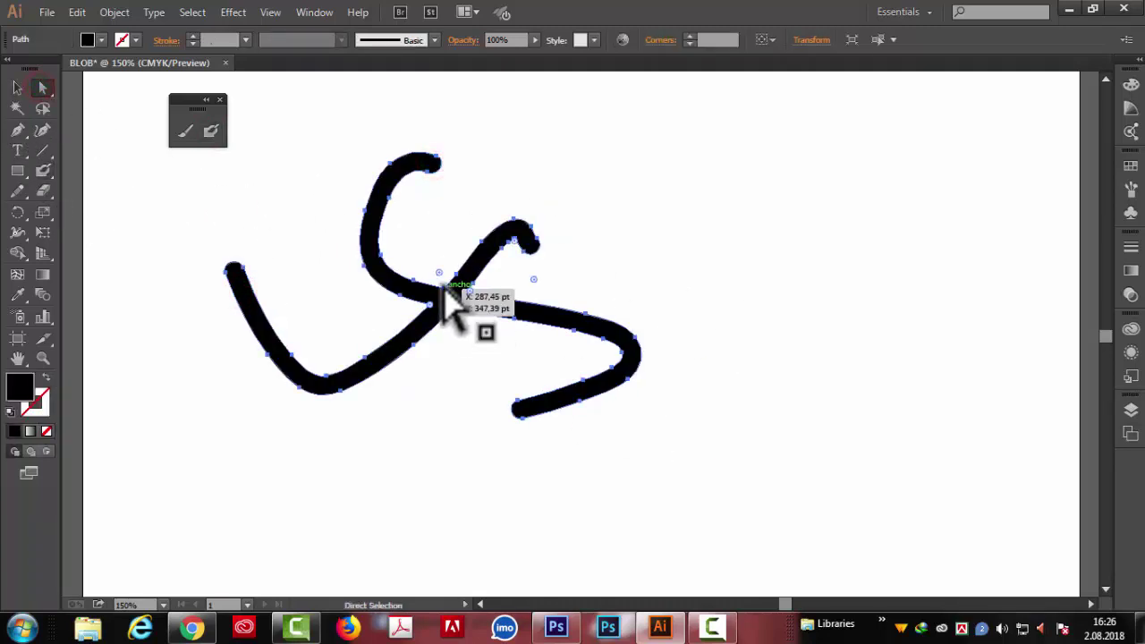
pyautogui.click(648, 273)
pyautogui.moveTo(384, 248); pyautogui.dragTo(441, 302)
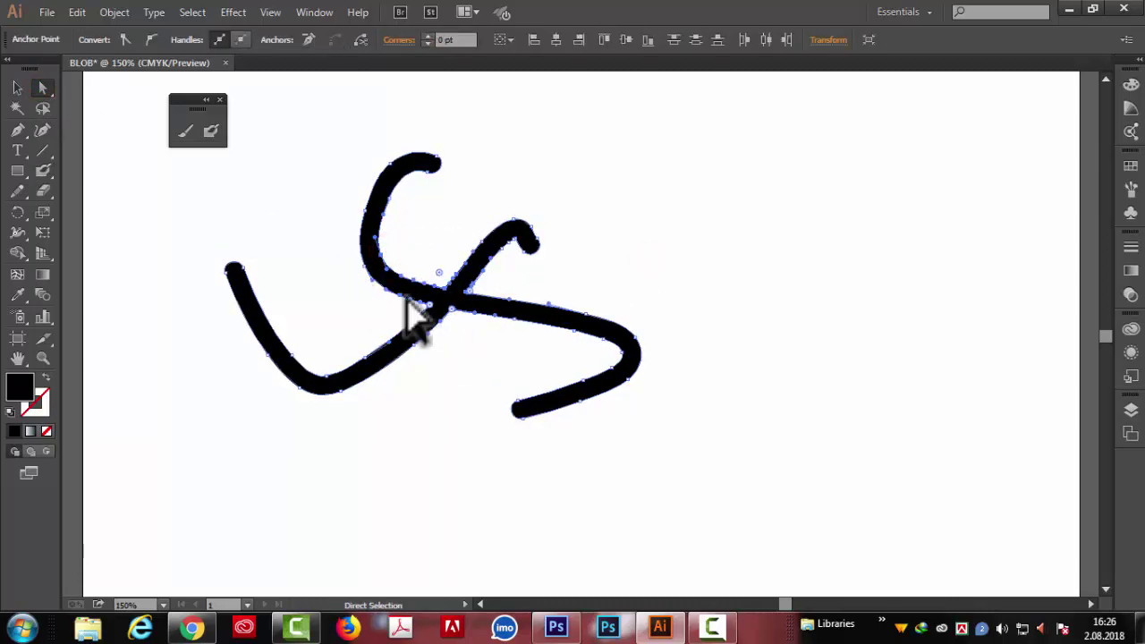
# - Select all and delete the strokes, then paint a new black S with the Blob Brush
pyautogui.hotkey('ctrl', 'a')
pyautogui.press('Delete')
pyautogui.hotkey('shift', 'b')
pyautogui.moveTo(519, 190)
pyautogui.mouseDown()
pyautogui.moveTo(547, 276)
pyautogui.moveTo(459, 380)
pyautogui.mouseUp()
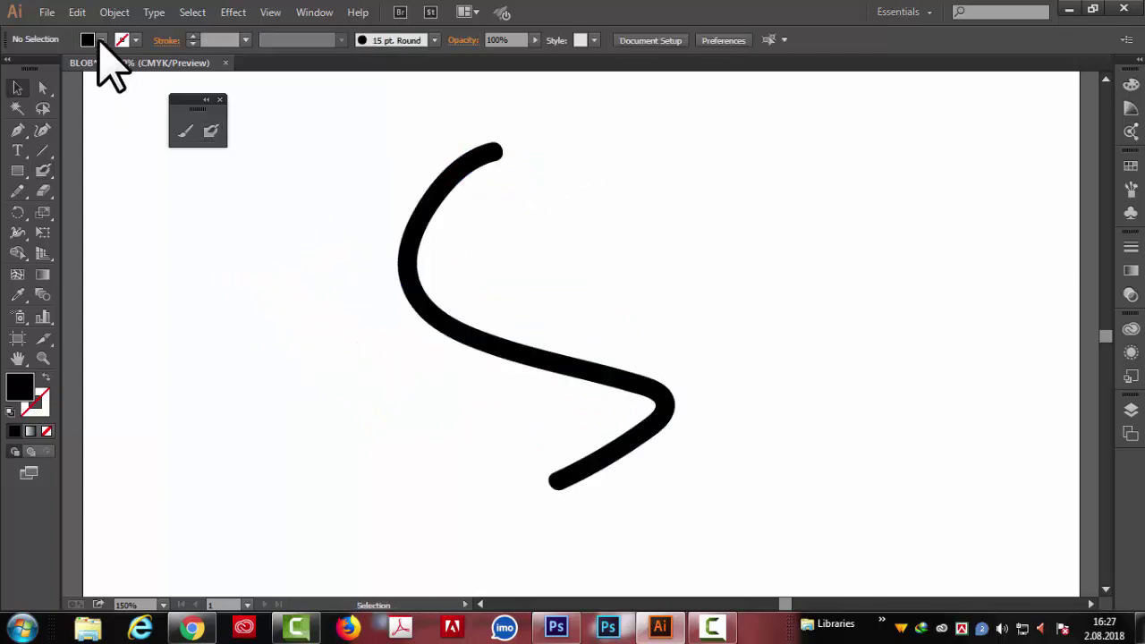
# - Paint a green zigzag and then a magenta zigzag Blob Brush stroke across the black S
pyautogui.click(93, 40)
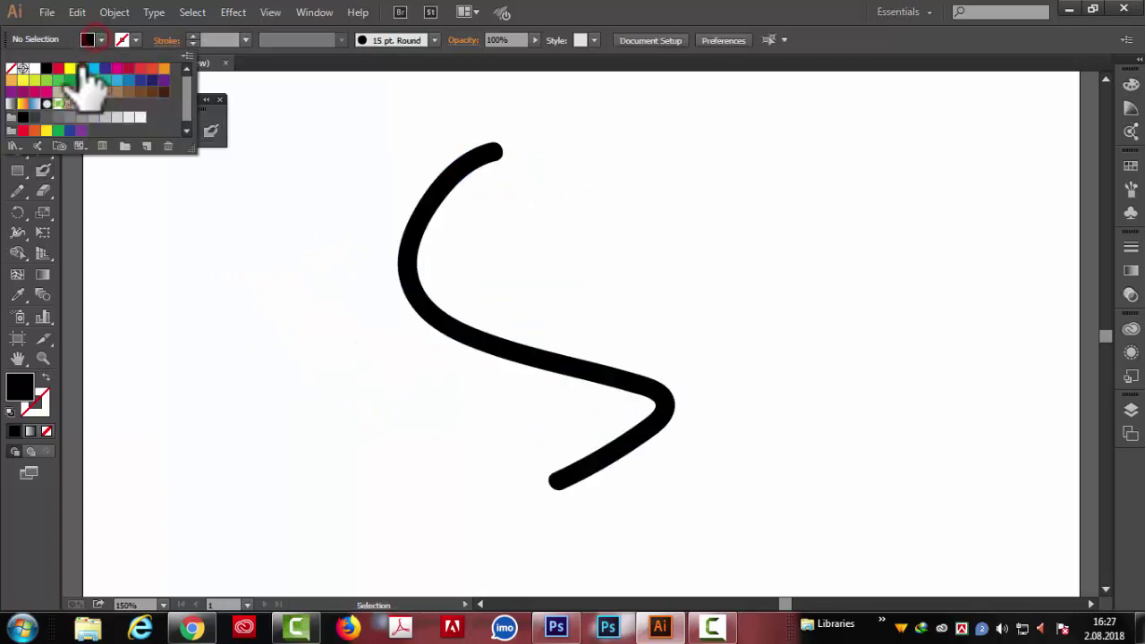
pyautogui.click(81, 68)
pyautogui.click(710, 15)
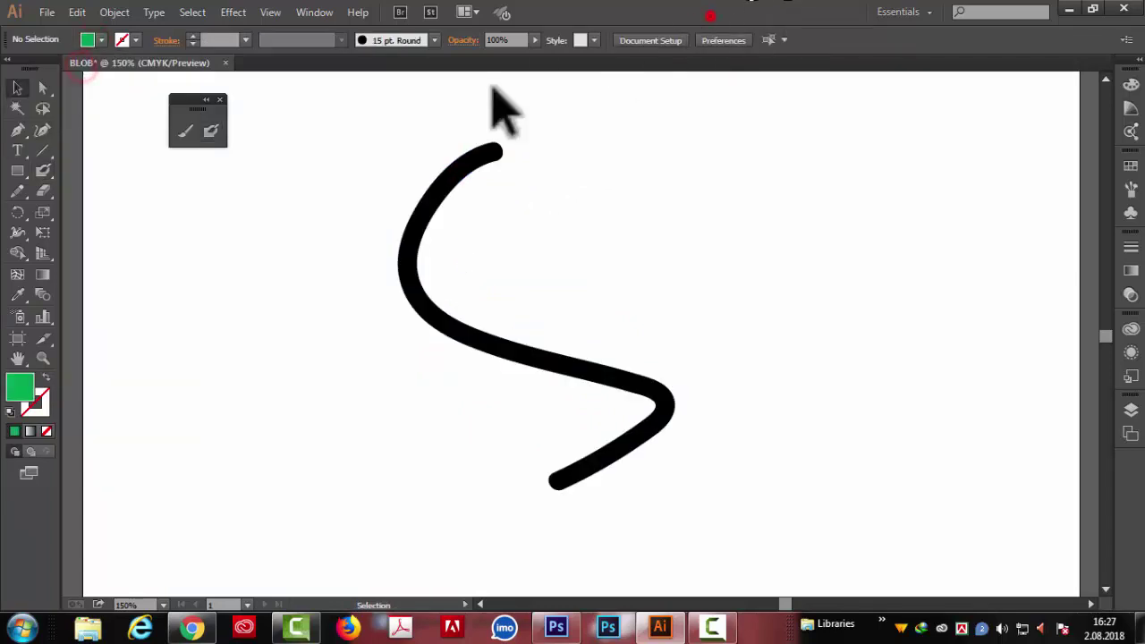
pyautogui.click(43, 170)
pyautogui.moveTo(493, 239)
pyautogui.mouseDown()
pyautogui.moveTo(478, 371)
pyautogui.moveTo(621, 409)
pyautogui.moveTo(677, 484)
pyautogui.mouseUp()
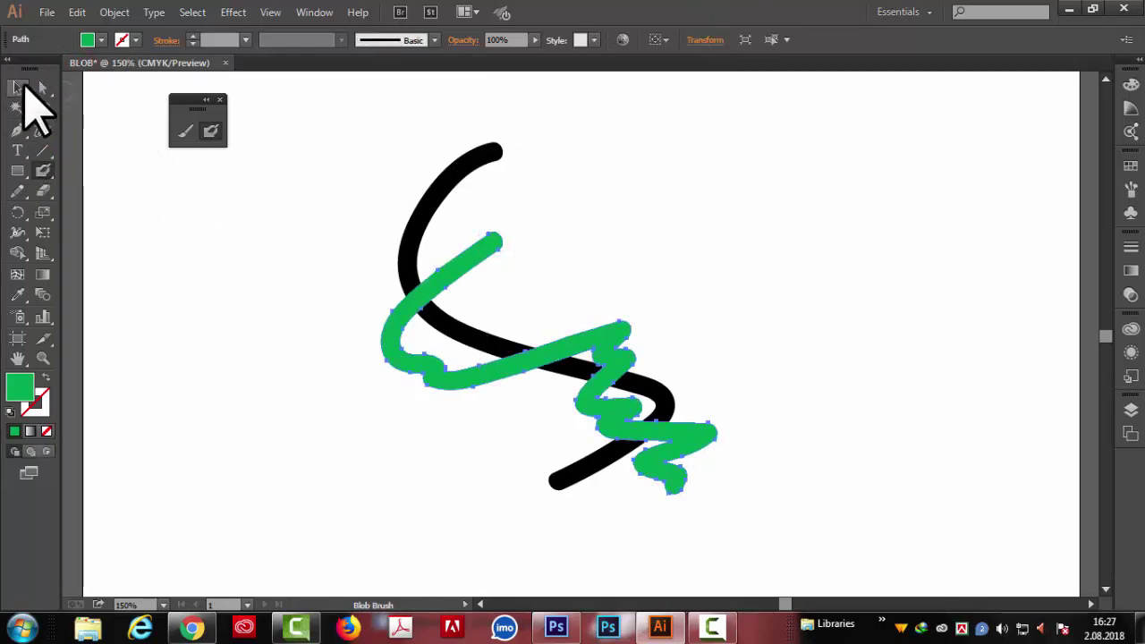
pyautogui.click(156, 245)
pyautogui.click(43, 170)
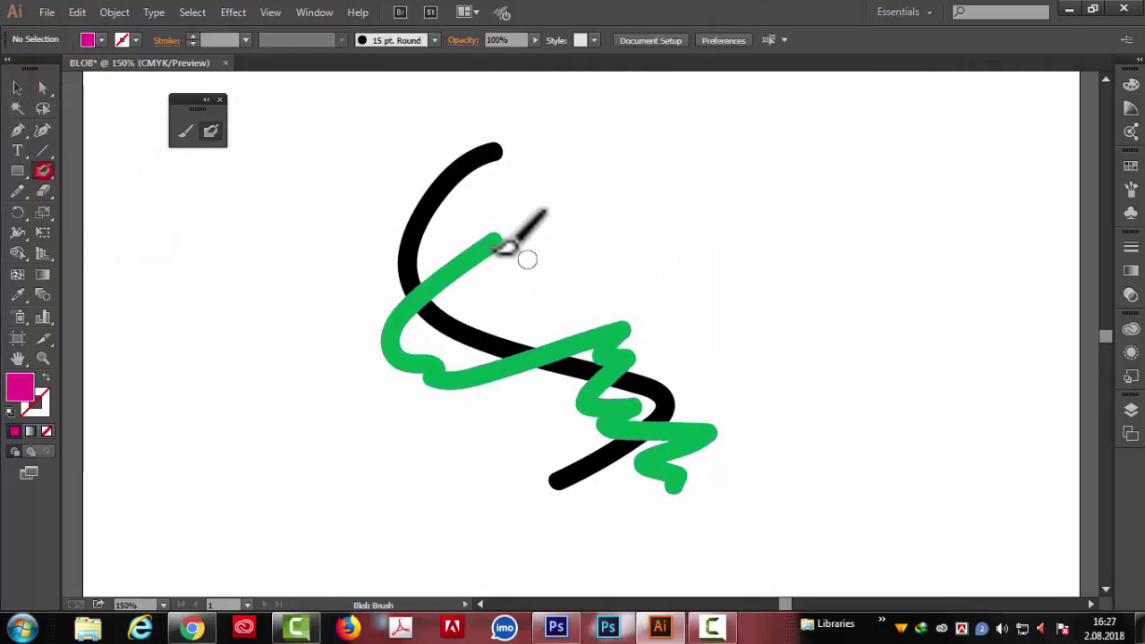
pyautogui.moveTo(345, 253)
pyautogui.mouseDown()
pyautogui.moveTo(394, 295)
pyautogui.moveTo(329, 372)
pyautogui.moveTo(675, 333)
pyautogui.moveTo(661, 437)
pyautogui.mouseUp()
# - Move the black S right and the green stroke up-right, then marquee-select all three strokes
pyautogui.click(17, 87)
pyautogui.click(134, 224)
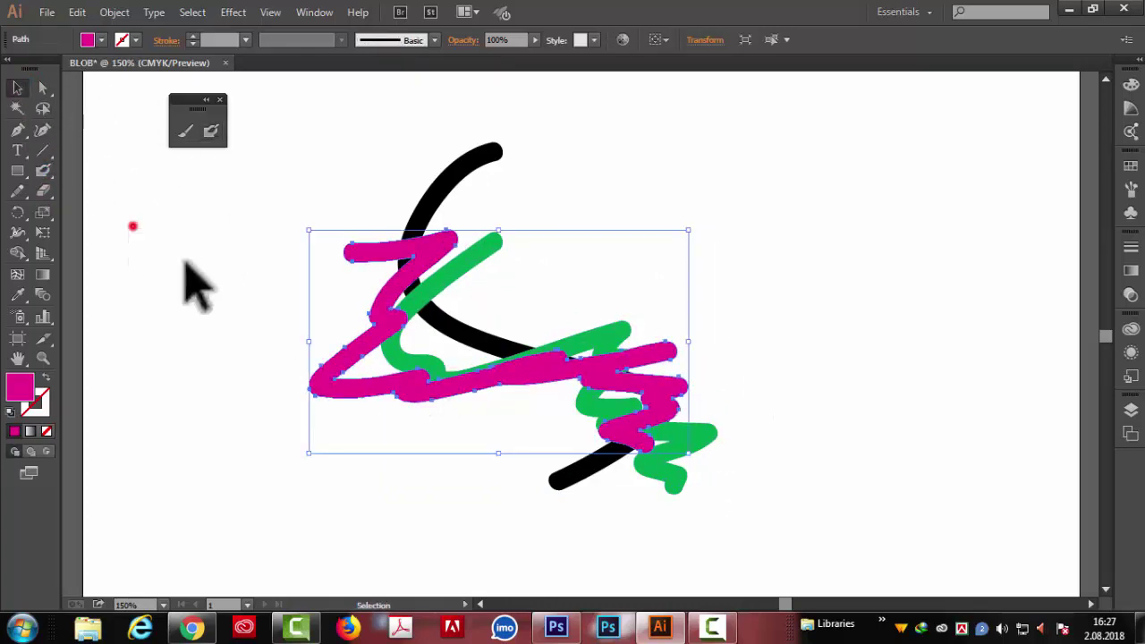
pyautogui.click(459, 163)
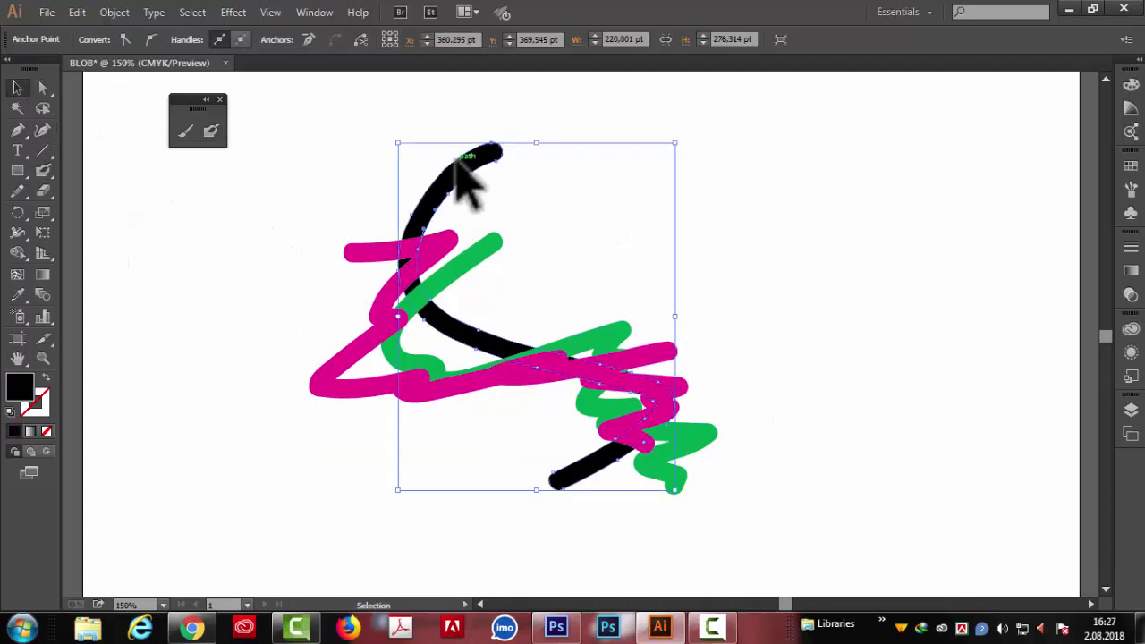
pyautogui.moveTo(463, 177); pyautogui.dragTo(809, 170)
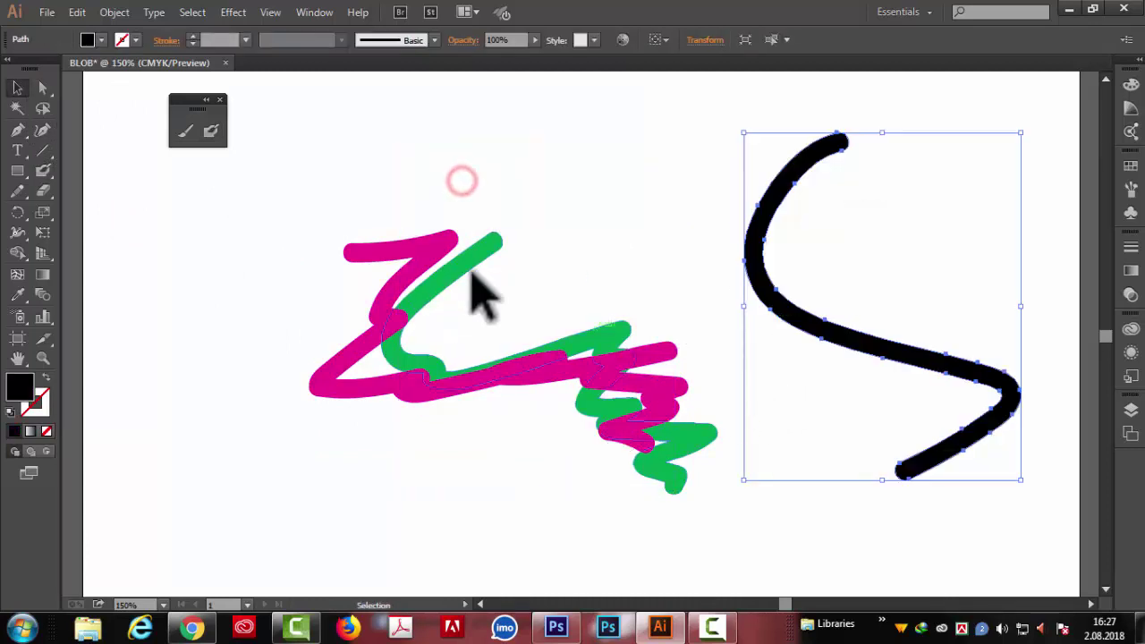
pyautogui.click(491, 269)
pyautogui.moveTo(490, 268); pyautogui.dragTo(553, 197)
pyautogui.click(421, 356)
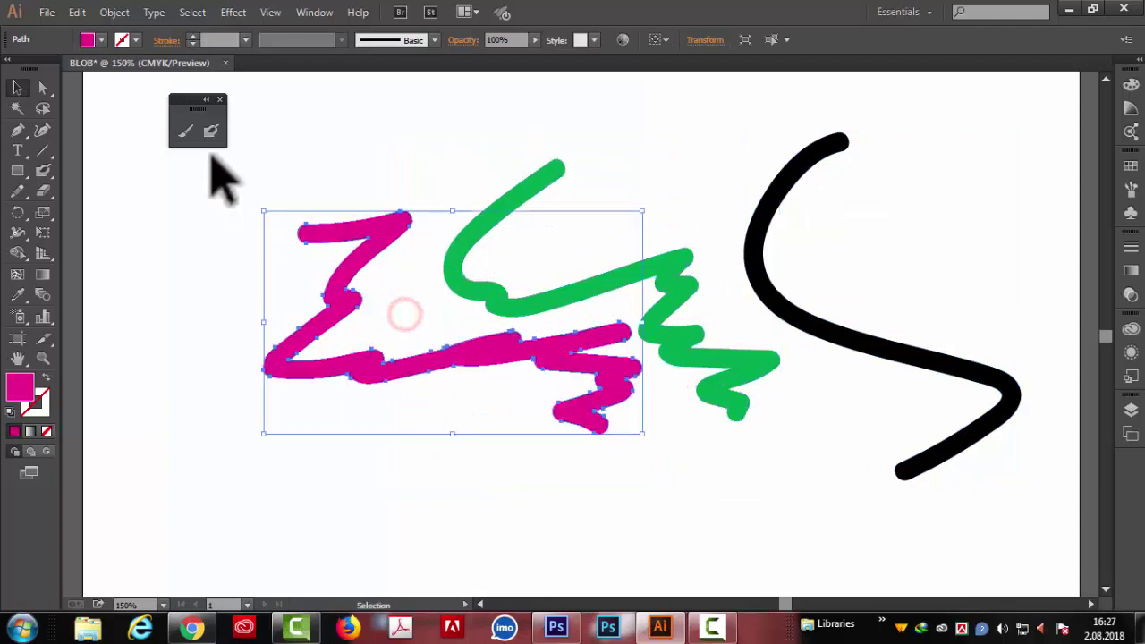
pyautogui.moveTo(330, 173); pyautogui.dragTo(962, 492)
# - Delete the three strokes, paint a magenta S merged with a loop, and move it left and down
pyautogui.press('Delete')
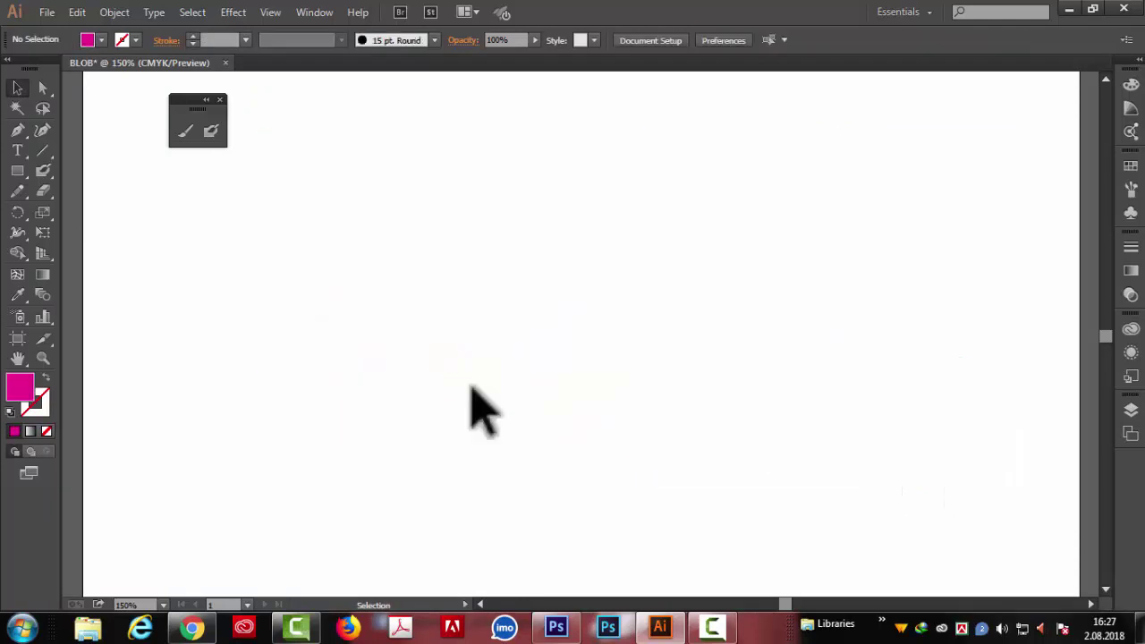
pyautogui.click(210, 130)
pyautogui.moveTo(583, 218)
pyautogui.mouseDown()
pyautogui.moveTo(635, 412)
pyautogui.moveTo(537, 493)
pyautogui.mouseUp()
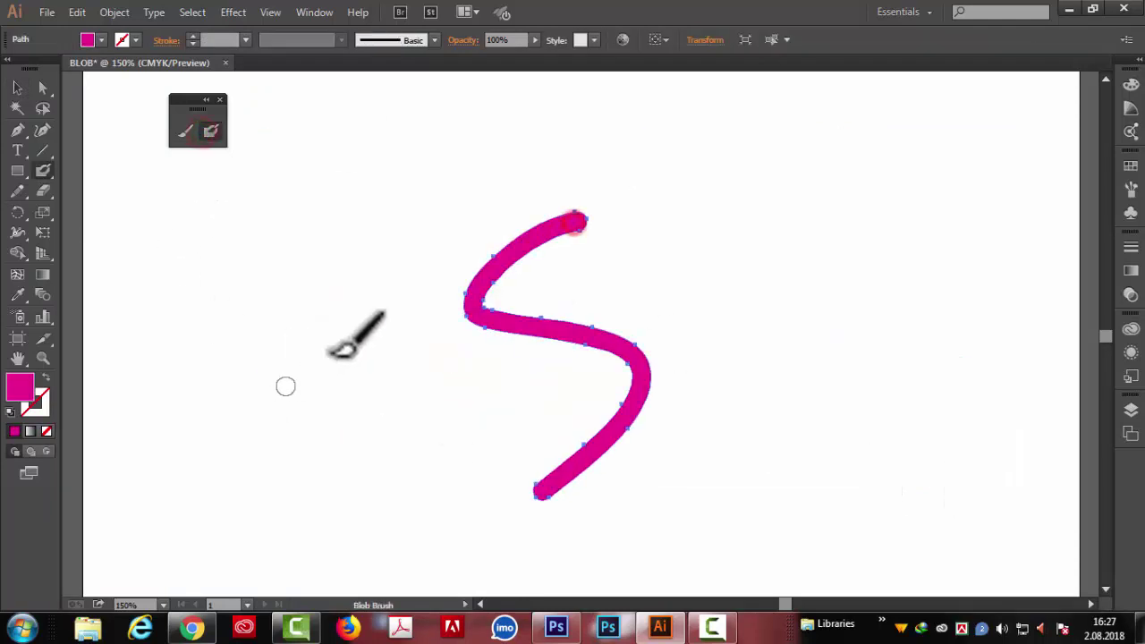
pyautogui.moveTo(442, 339); pyautogui.dragTo(680, 277)
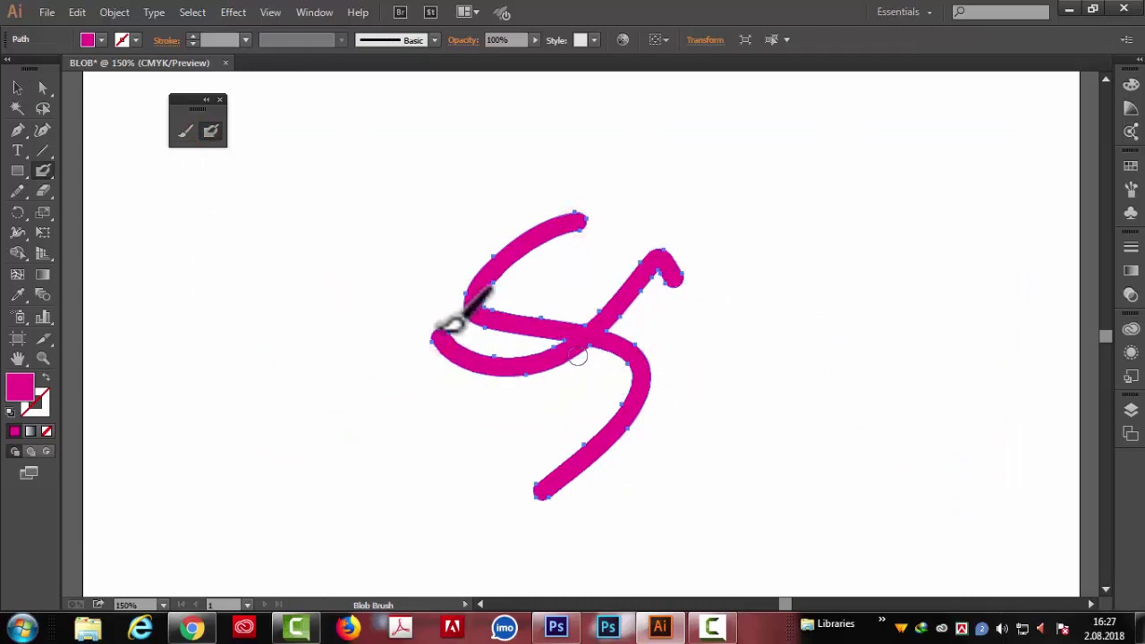
pyautogui.click(18, 87)
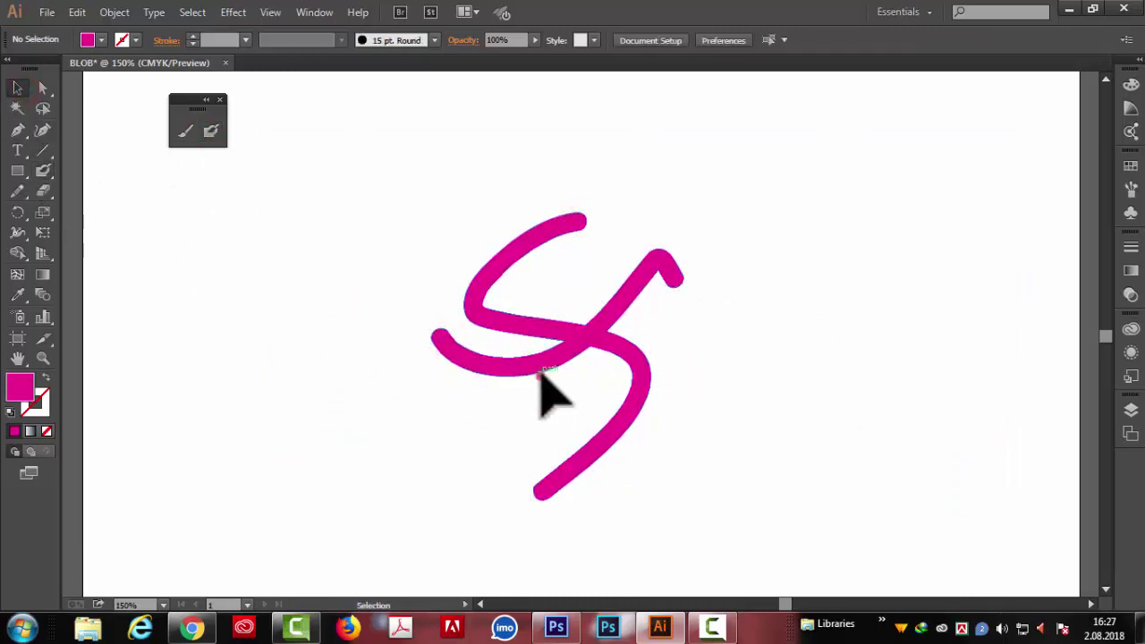
pyautogui.moveTo(543, 376); pyautogui.dragTo(478, 400)
pyautogui.click(706, 370)
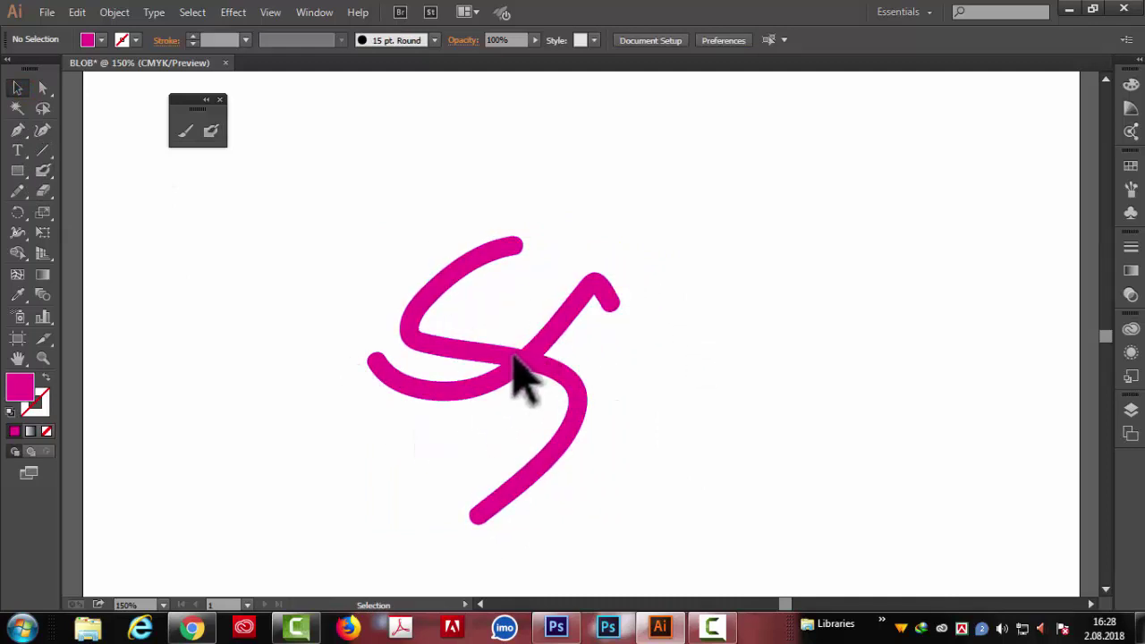
# - Paint a wavy green vertical stroke, move it aside, then select both shapes and delete them
pyautogui.click(40, 176)
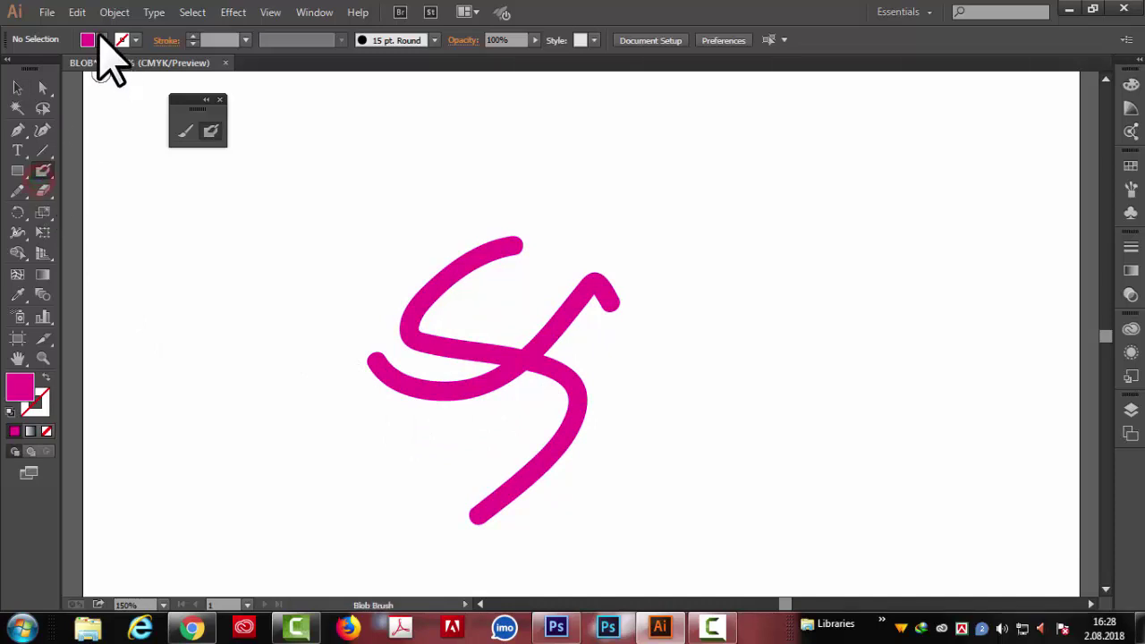
pyautogui.click(101, 39)
pyautogui.click(81, 70)
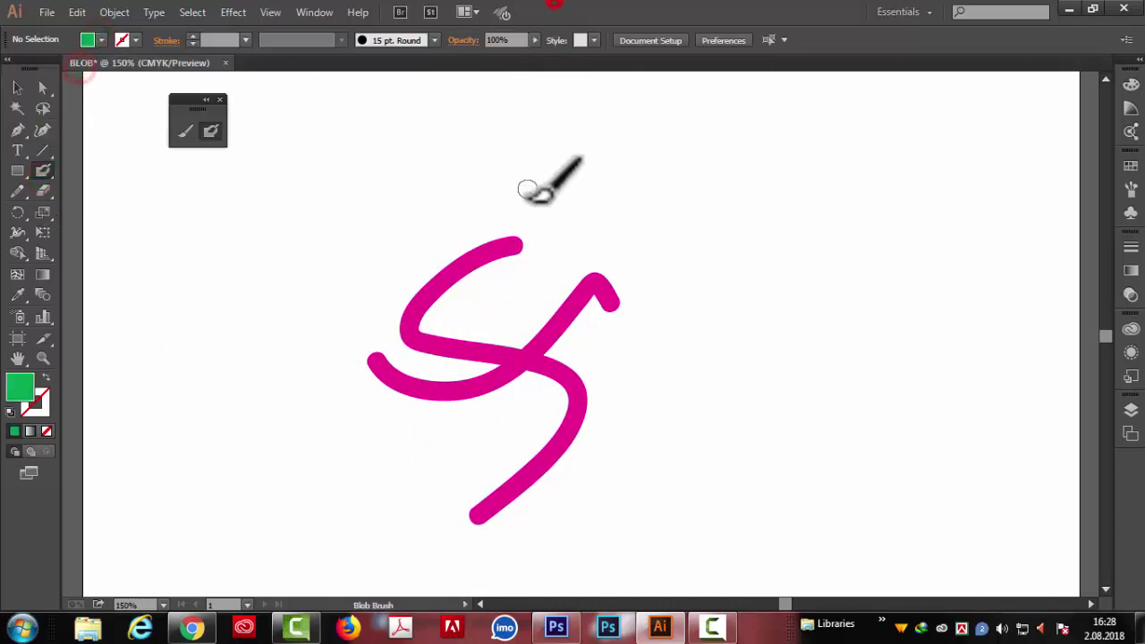
pyautogui.moveTo(551, 211); pyautogui.dragTo(528, 332)
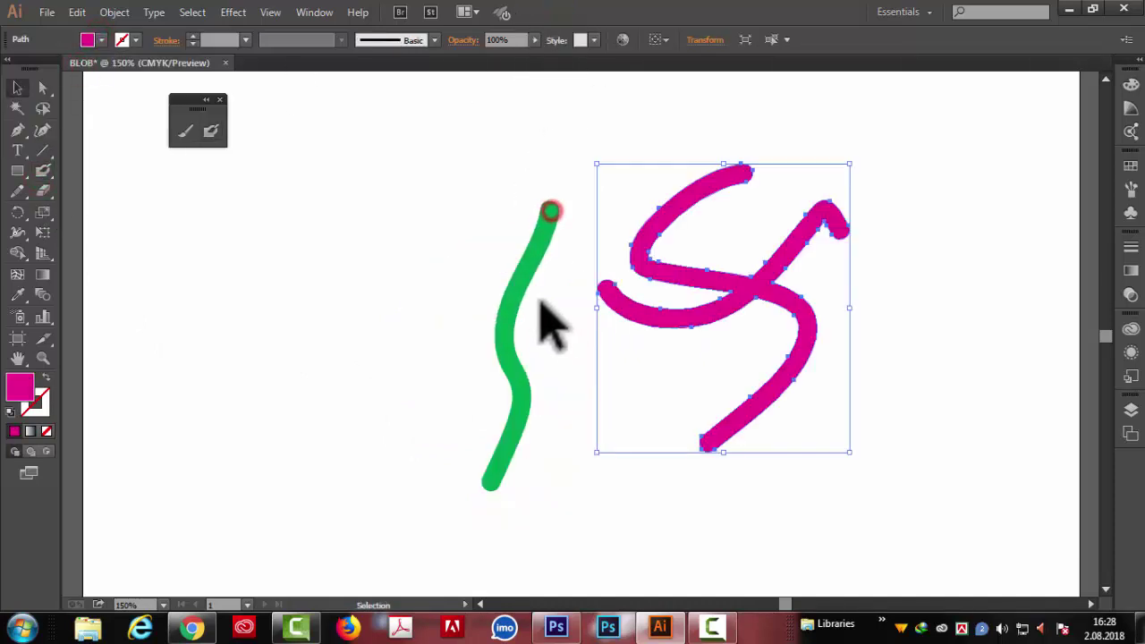
pyautogui.moveTo(524, 289); pyautogui.dragTo(444, 228)
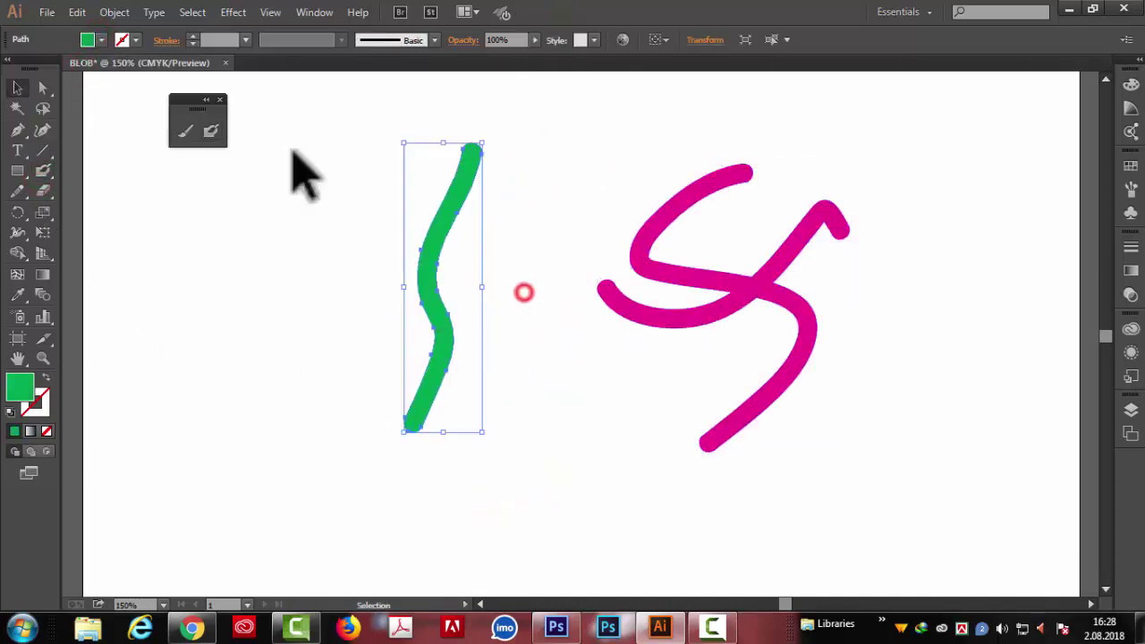
pyautogui.moveTo(260, 95)
pyautogui.mouseDown()
pyautogui.moveTo(739, 304)
pyautogui.moveTo(863, 447)
pyautogui.mouseUp()
pyautogui.press('Delete')
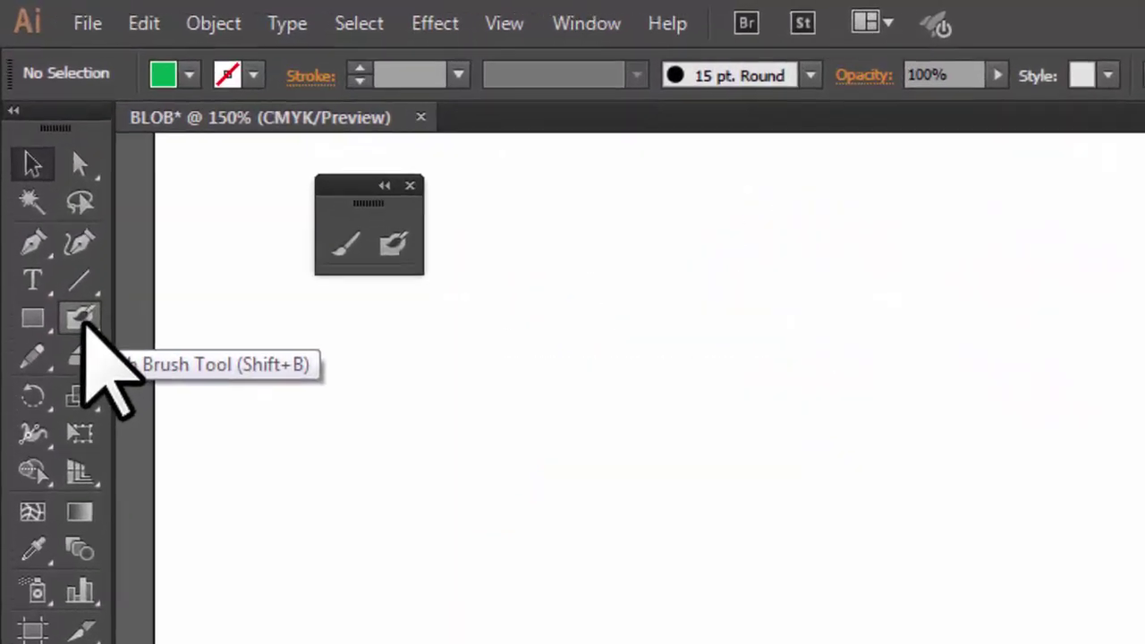
# - Uncheck Keep Selected in Blob Brush Tool Options and confirm with OK
pyautogui.click(42, 169)
pyautogui.doubleClick(77, 315)
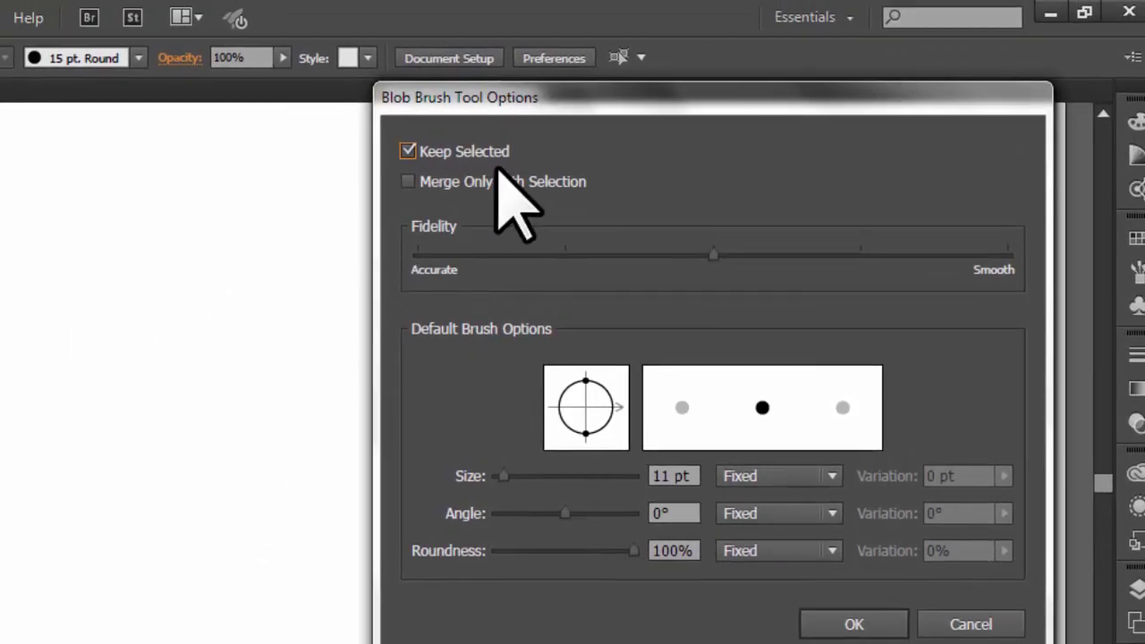
pyautogui.click(408, 151)
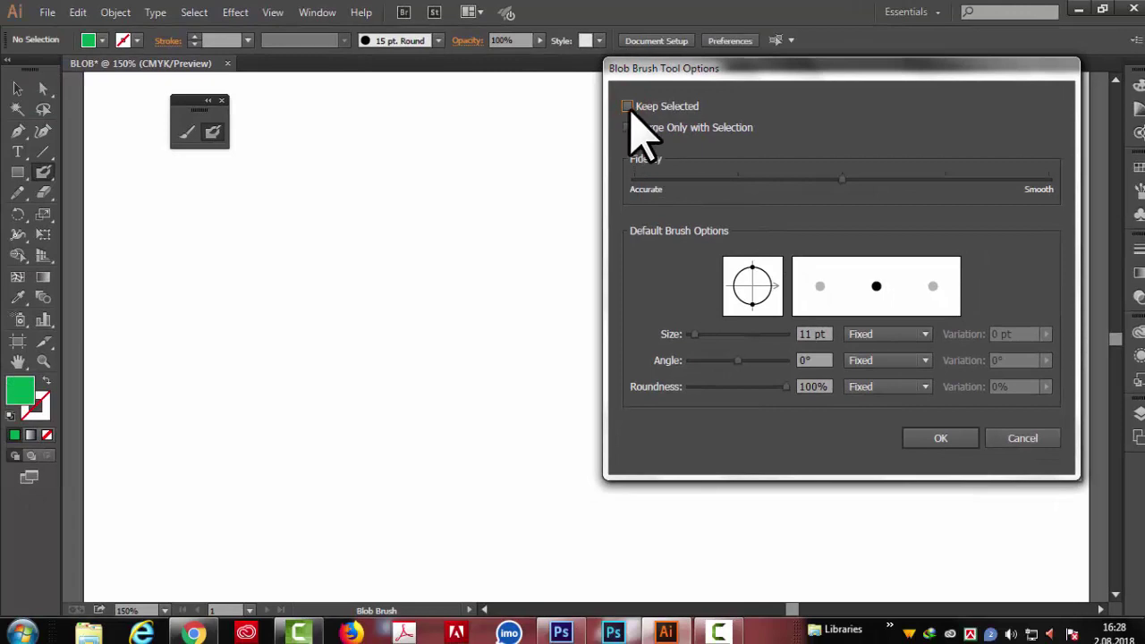
pyautogui.click(935, 438)
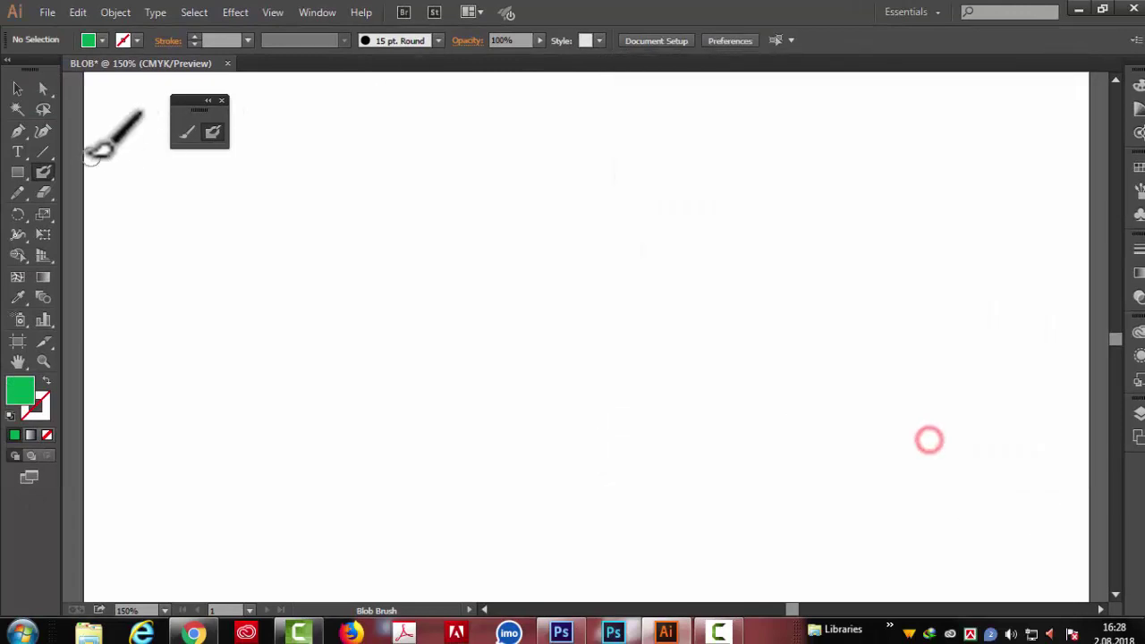
# - Paint the upper and left green flower petals with the Blob Brush, then swap fill and stroke
pyautogui.press('v')
pyautogui.click(213, 131)
pyautogui.moveTo(506, 407); pyautogui.dragTo(593, 348)
pyautogui.moveTo(452, 369)
pyautogui.mouseDown()
pyautogui.moveTo(455, 469)
pyautogui.moveTo(512, 418)
pyautogui.moveTo(478, 474)
pyautogui.moveTo(596, 530)
pyautogui.moveTo(539, 426)
pyautogui.moveTo(517, 418)
pyautogui.moveTo(671, 437)
pyautogui.moveTo(491, 426)
pyautogui.mouseUp()
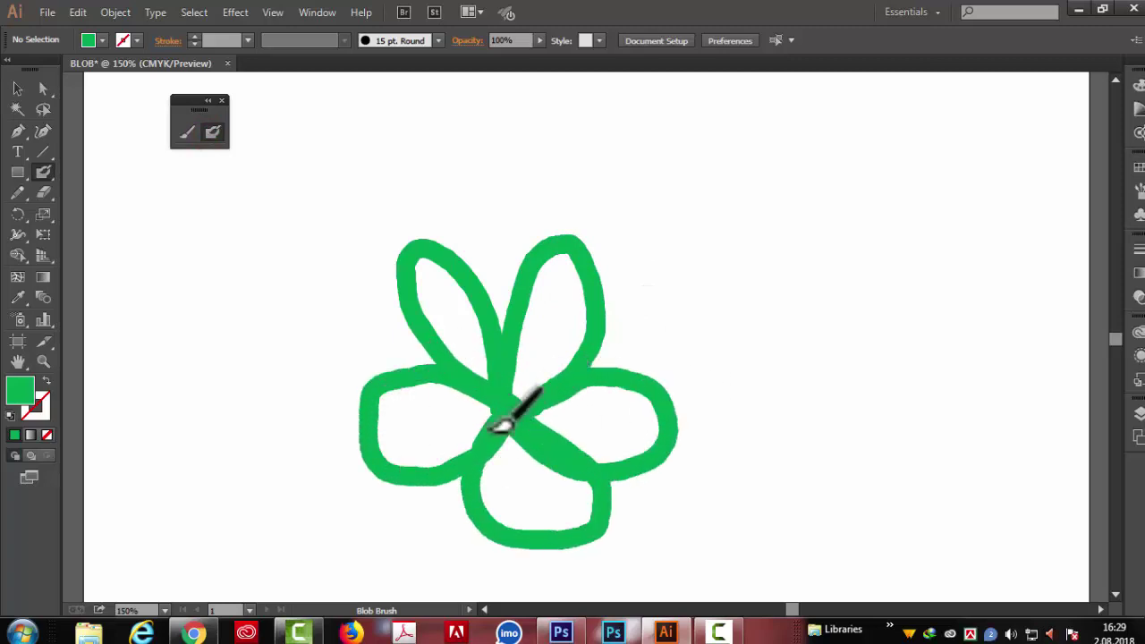
pyautogui.hotkey('shift', 'x')
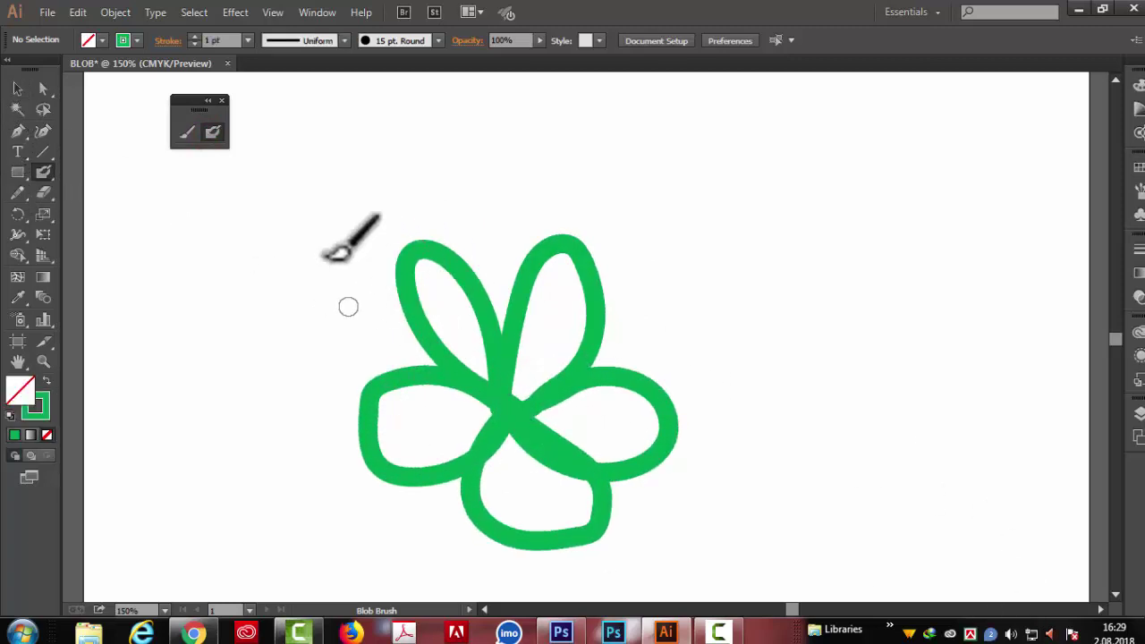
# - Confirm the Blob Brush Tool Options with Keep Selected on, after moving the window right
pyautogui.doubleClick(42, 172)
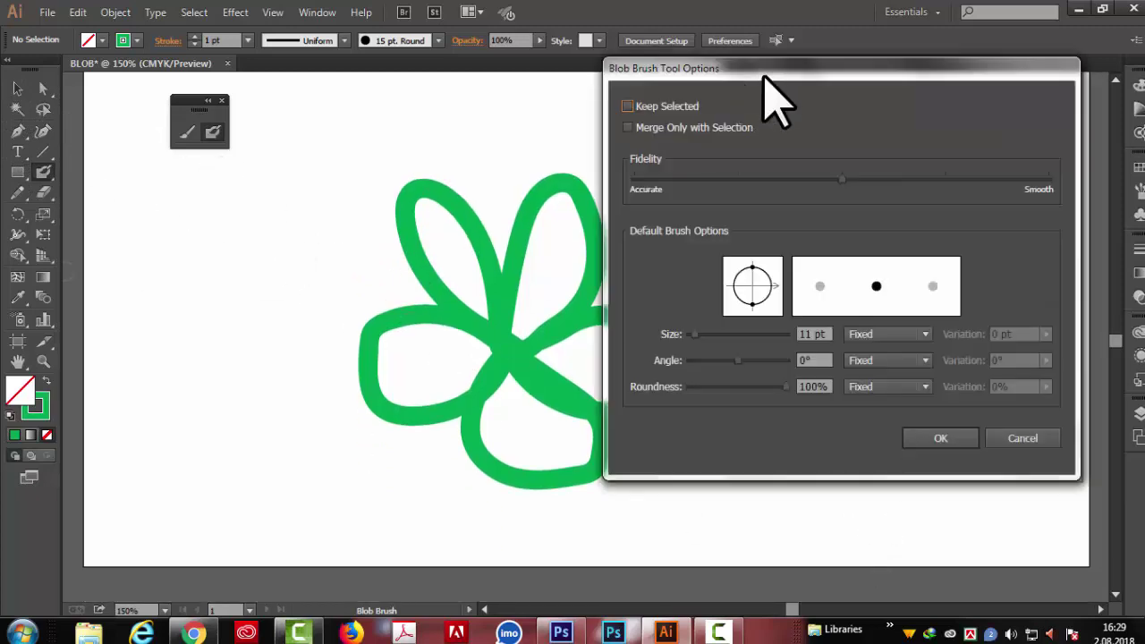
pyautogui.moveTo(773, 65); pyautogui.dragTo(825, 55)
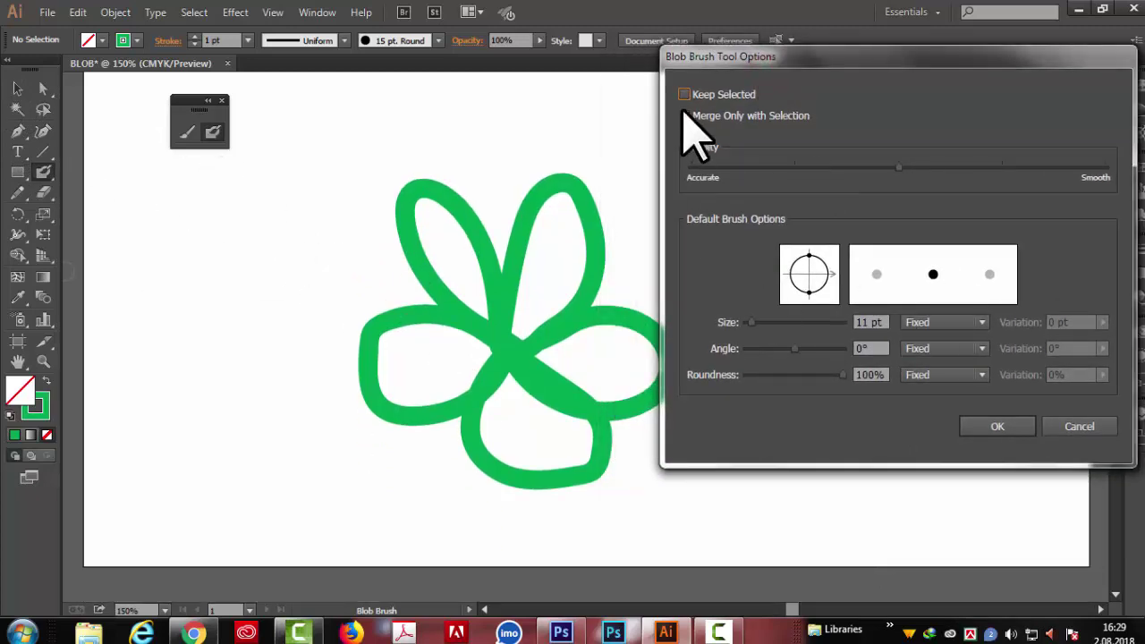
pyautogui.click(1020, 427)
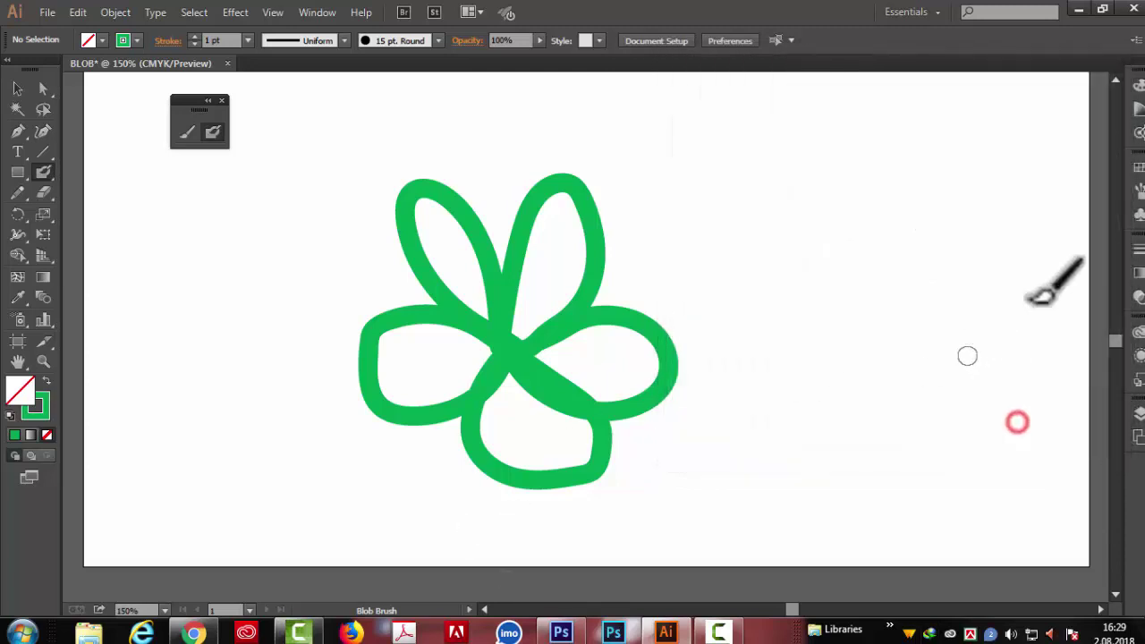
# - Paint a green leaf outline right of the flower, with a midrib, stem and two small veins
pyautogui.moveTo(729, 166); pyautogui.dragTo(732, 264)
pyautogui.moveTo(810, 405); pyautogui.dragTo(908, 456)
pyautogui.moveTo(726, 159)
pyautogui.mouseDown()
pyautogui.moveTo(902, 367)
pyautogui.moveTo(908, 455)
pyautogui.mouseUp()
pyautogui.moveTo(725, 159); pyautogui.dragTo(992, 508)
pyautogui.moveTo(841, 259); pyautogui.dragTo(829, 319)
pyautogui.moveTo(886, 345); pyautogui.dragTo(870, 386)
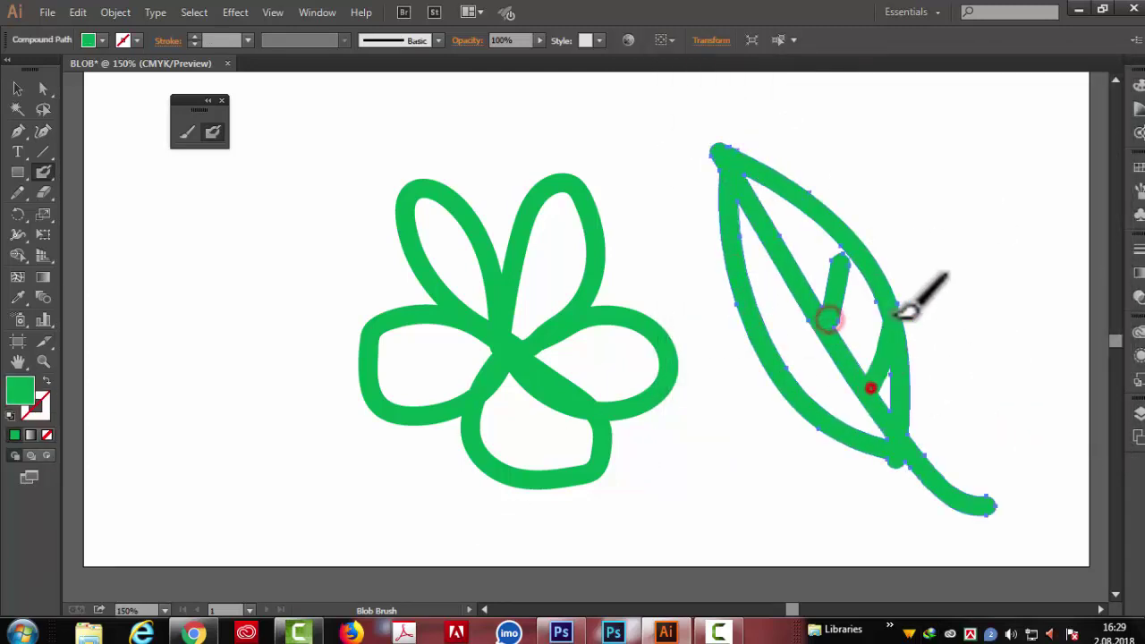
pyautogui.doubleClick(43, 172)
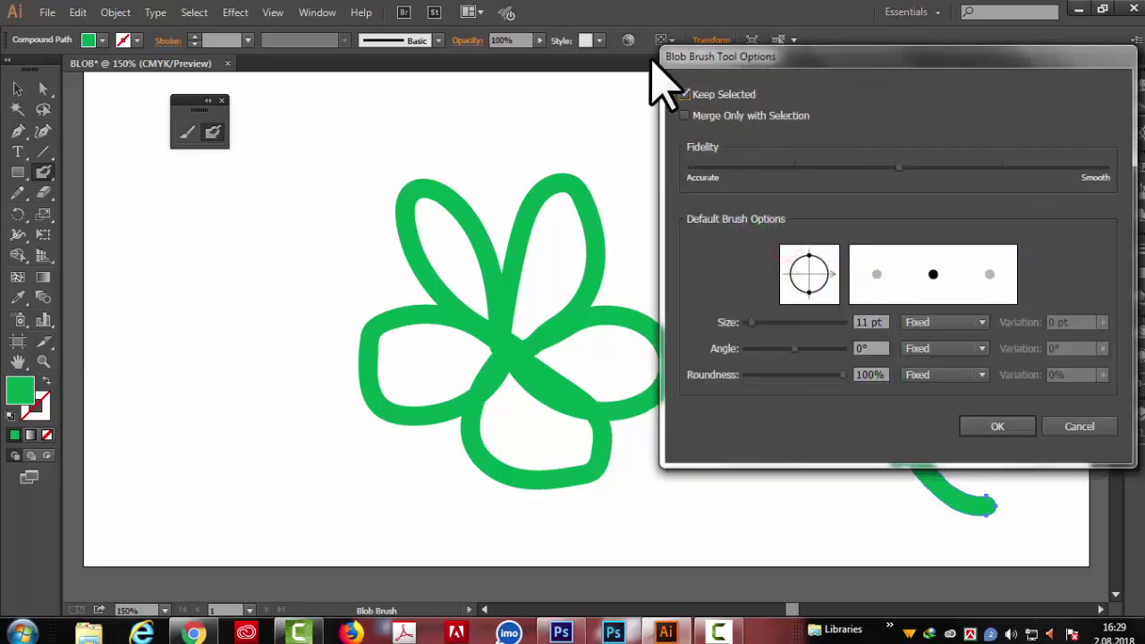
# - Uncheck Keep Selected and check Merge Only with Selection in Blob Brush Tool Options, then confirm
pyautogui.click(835, 54)
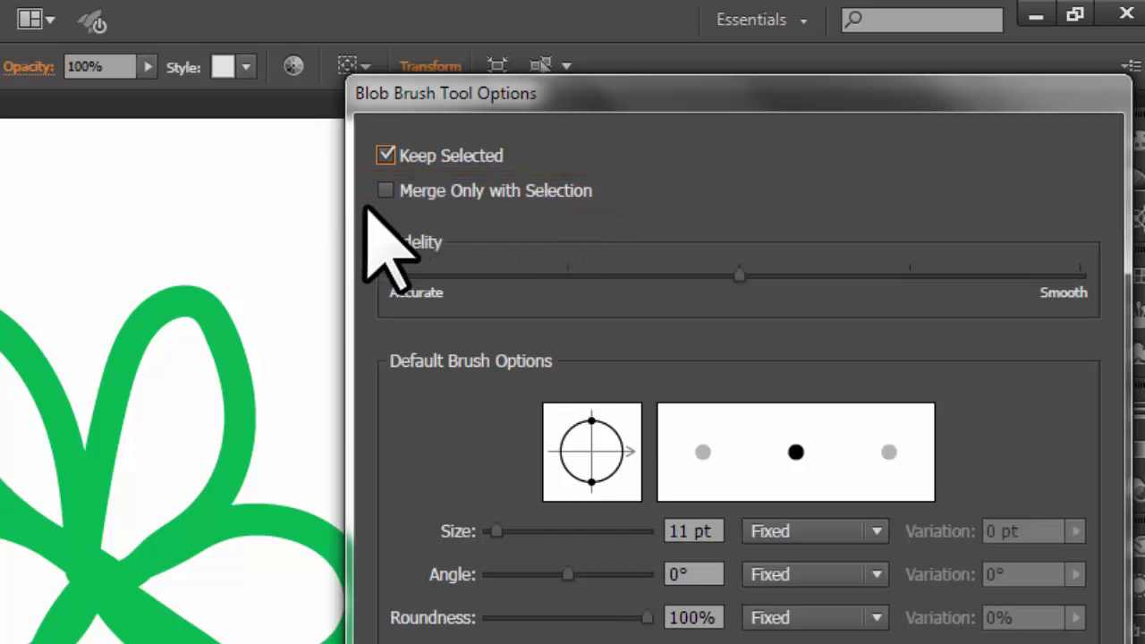
pyautogui.click(385, 155)
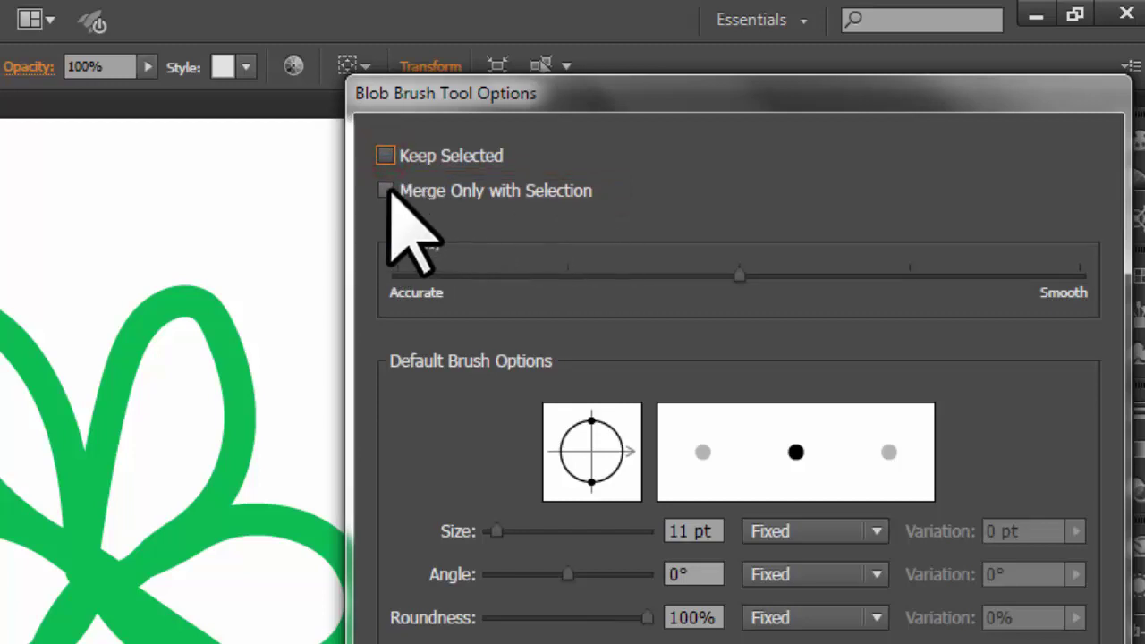
pyautogui.click(385, 191)
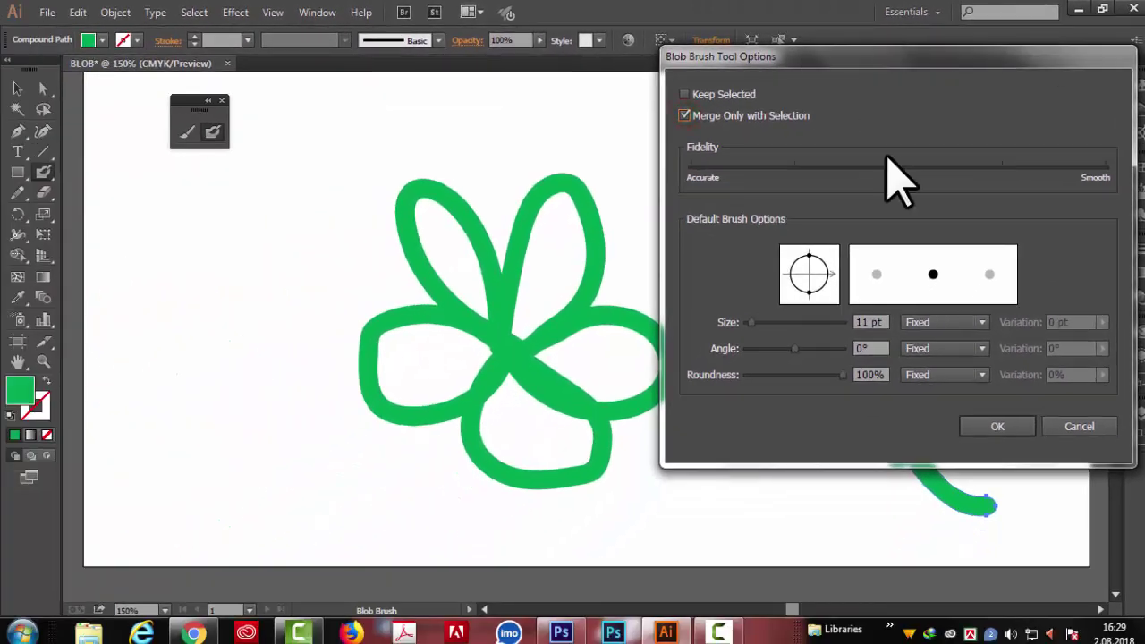
pyautogui.click(1017, 428)
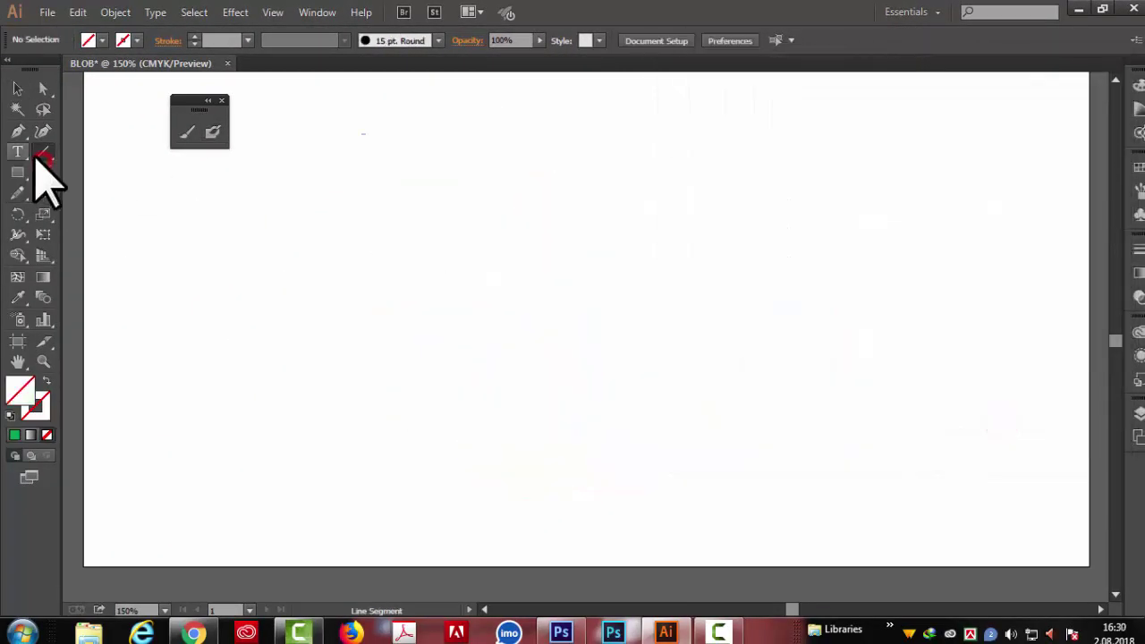
# - Paint a green S and a crossing stroke, then drag the crossing stroke to show they stay separate
pyautogui.click(43, 172)
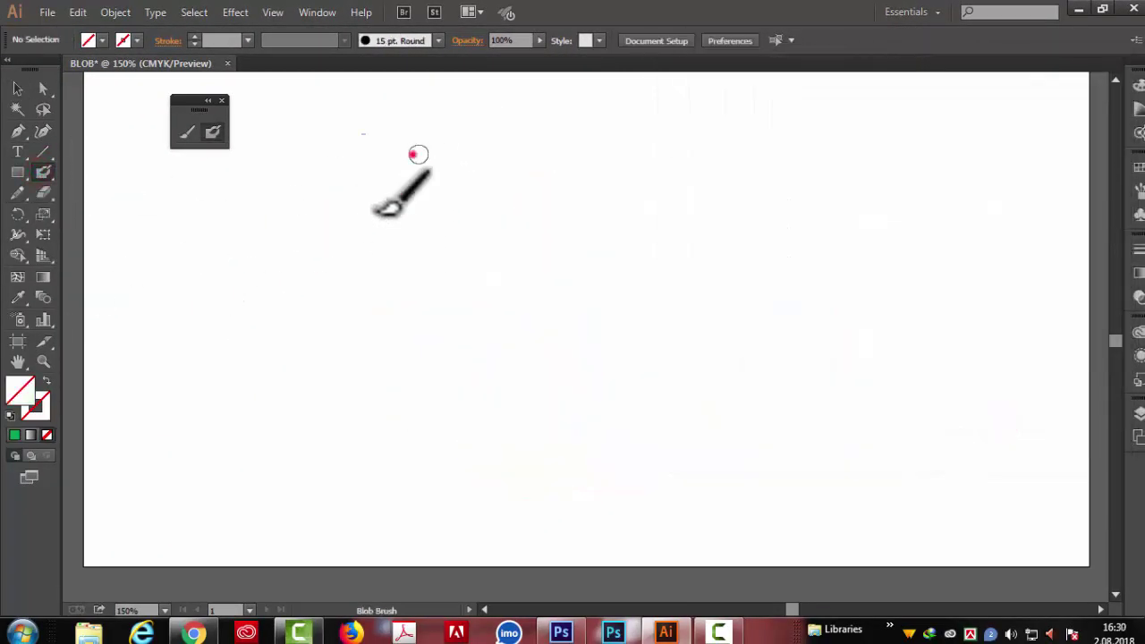
pyautogui.moveTo(411, 154); pyautogui.dragTo(465, 407)
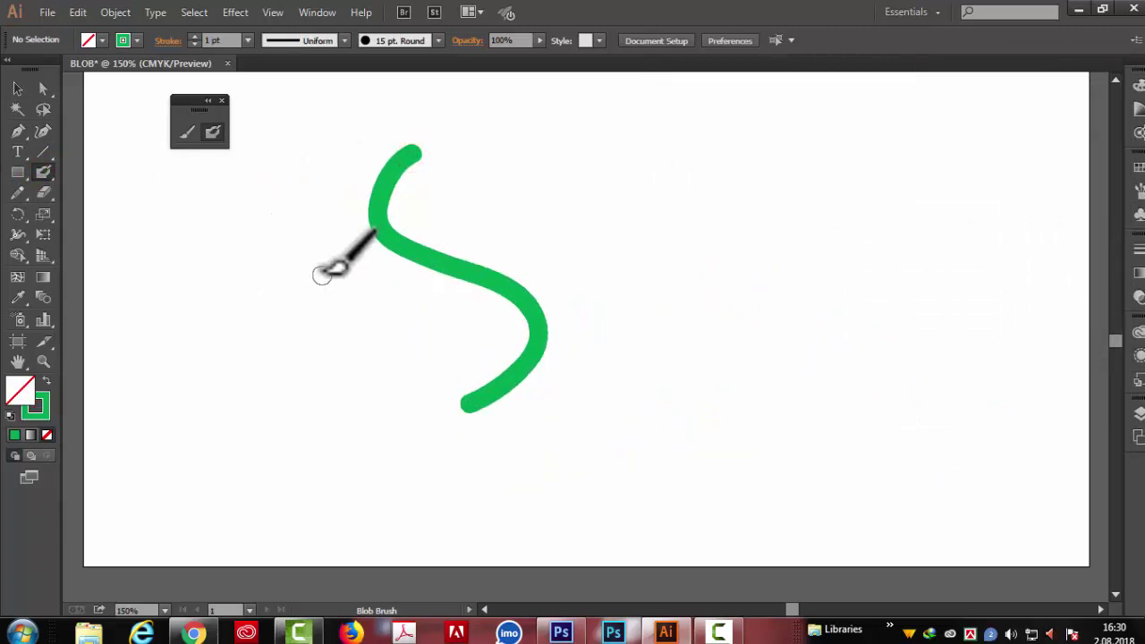
pyautogui.moveTo(307, 313)
pyautogui.mouseDown()
pyautogui.moveTo(510, 184)
pyautogui.moveTo(564, 242)
pyautogui.mouseUp()
pyautogui.press('v')
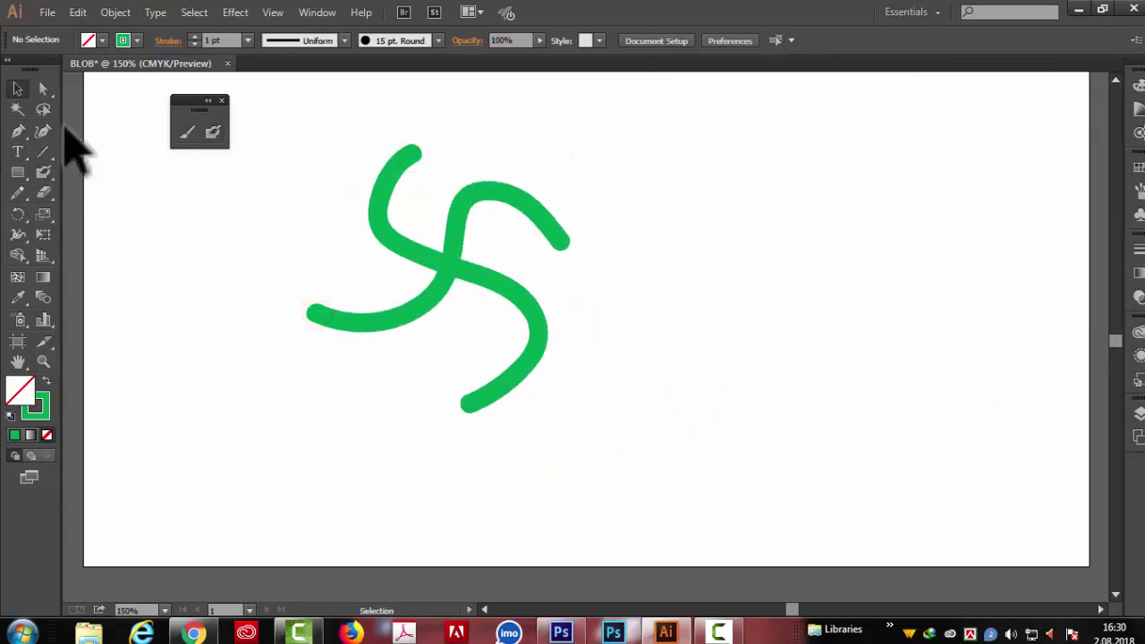
pyautogui.click(430, 310)
pyautogui.moveTo(457, 304)
pyautogui.mouseDown()
pyautogui.moveTo(921, 294)
pyautogui.moveTo(755, 309)
pyautogui.moveTo(524, 281)
pyautogui.moveTo(511, 269)
pyautogui.mouseUp()
pyautogui.click(130, 148)
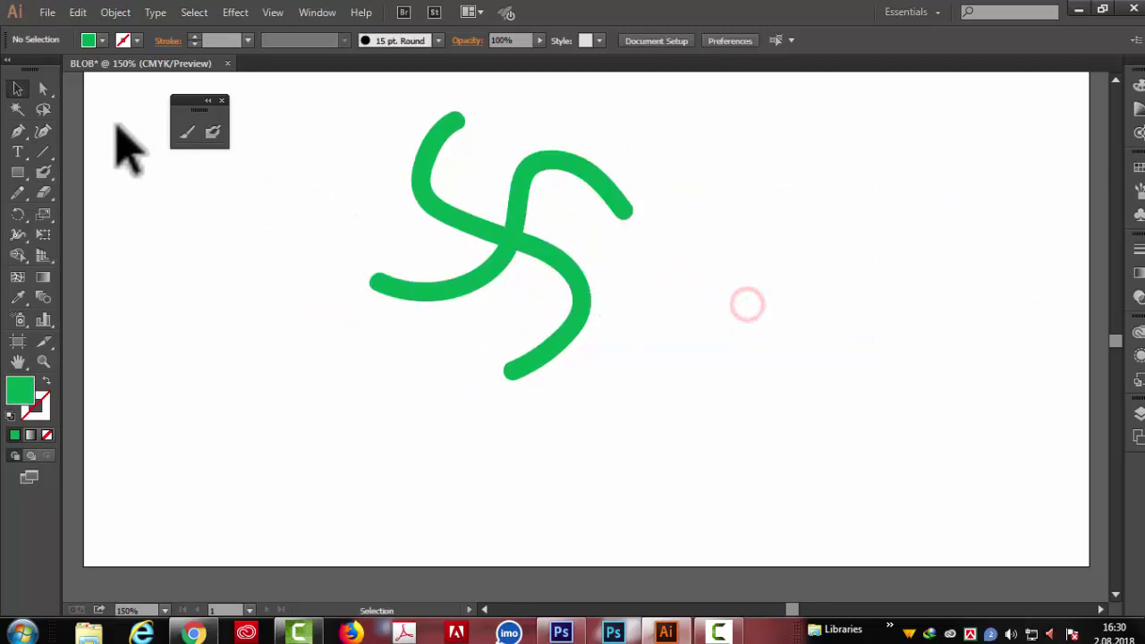
# - Paint a second green S with a hooked crossing stroke on the right
pyautogui.click(43, 172)
pyautogui.moveTo(754, 120)
pyautogui.mouseDown()
pyautogui.moveTo(736, 175)
pyautogui.moveTo(770, 371)
pyautogui.mouseUp()
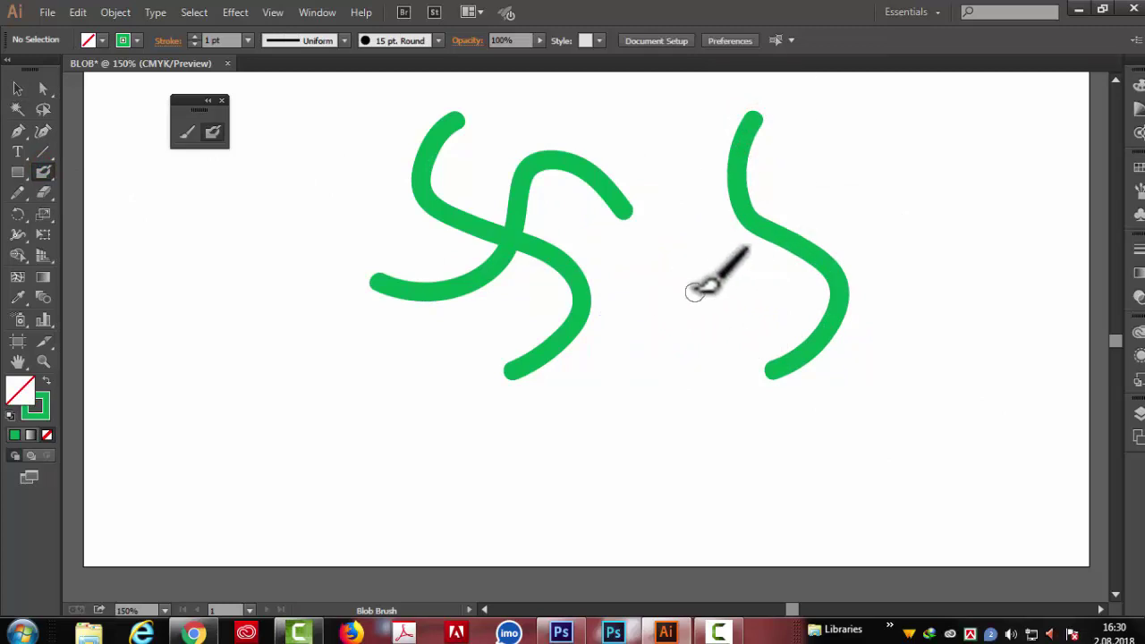
pyautogui.moveTo(669, 274)
pyautogui.mouseDown()
pyautogui.moveTo(833, 171)
pyautogui.moveTo(819, 215)
pyautogui.mouseUp()
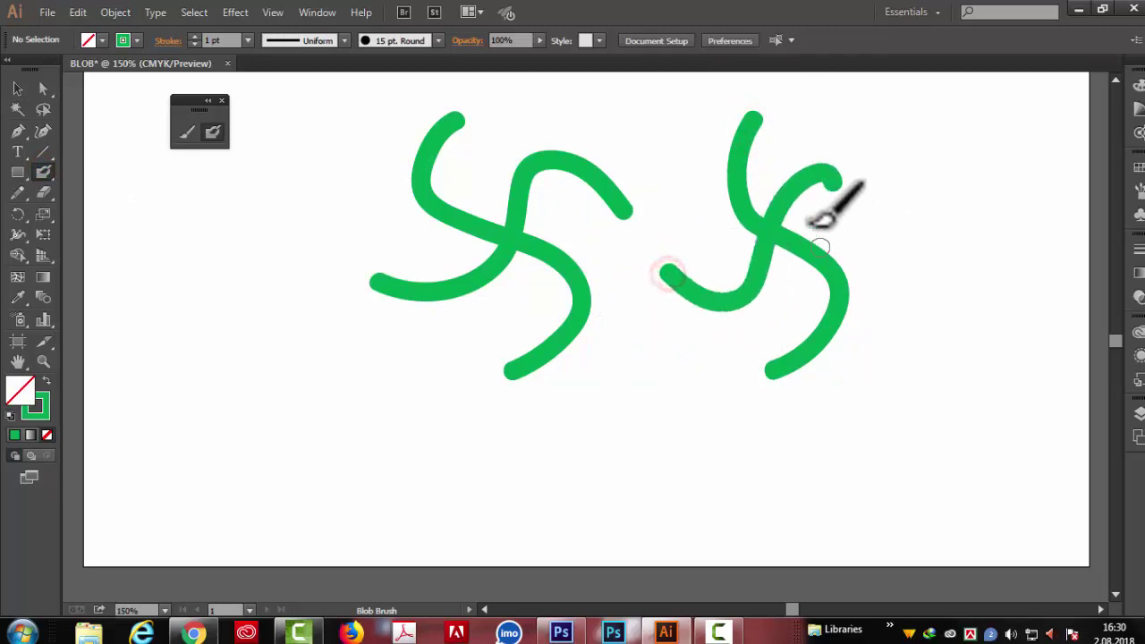
# - Move the right S stroke down-left, nudge it further at 300% zoom, then return to 150%
pyautogui.press('v')
pyautogui.moveTo(781, 253)
pyautogui.mouseDown()
pyautogui.moveTo(784, 300)
pyautogui.moveTo(756, 286)
pyautogui.mouseUp()
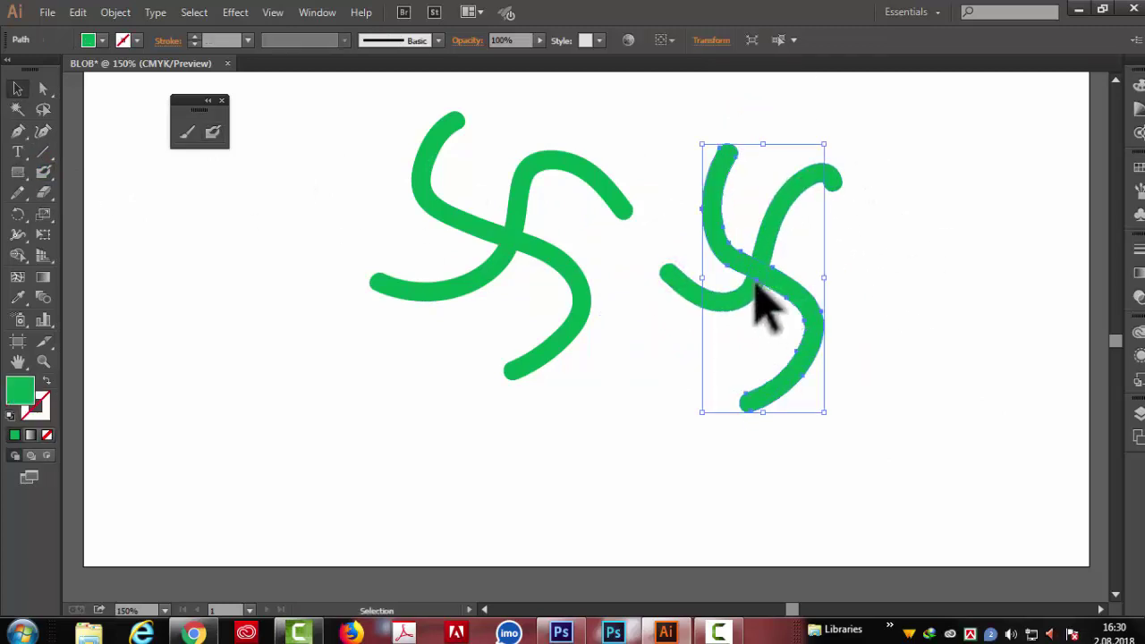
pyautogui.scroll(1, 762, 295)
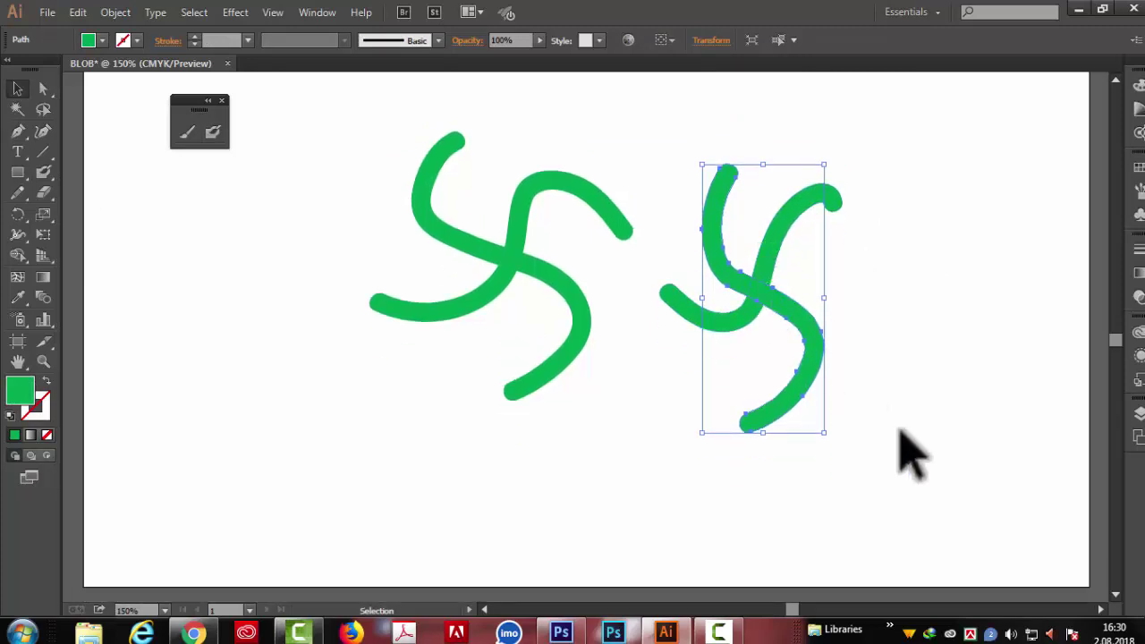
pyautogui.hotkey('ctrl', '+')
pyautogui.hotkey('ctrl', '+')
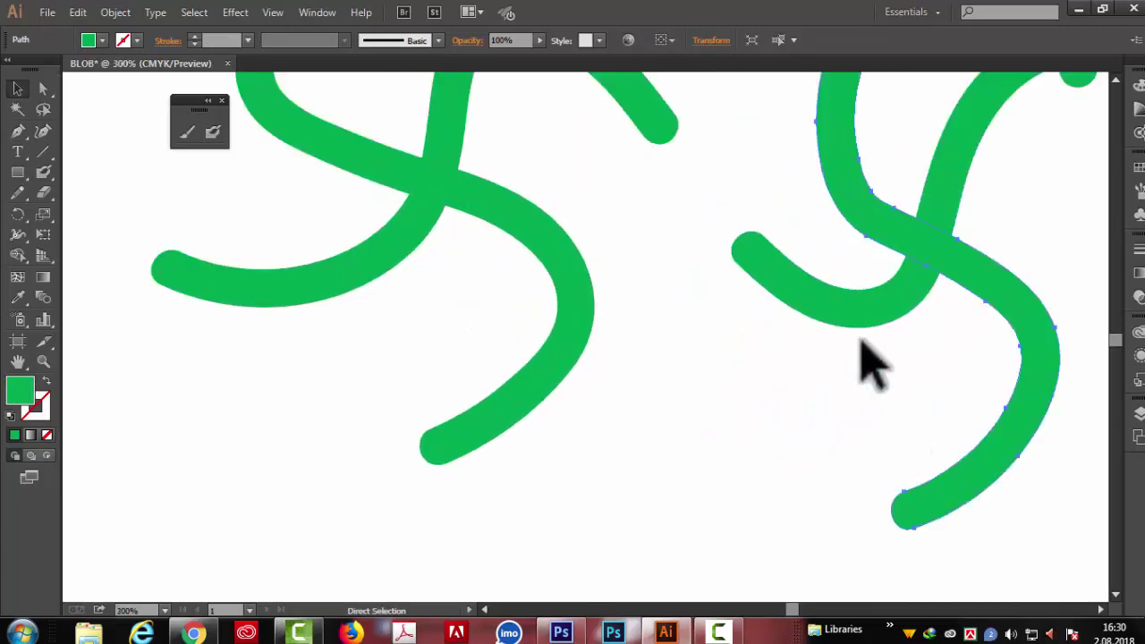
pyautogui.click(794, 609)
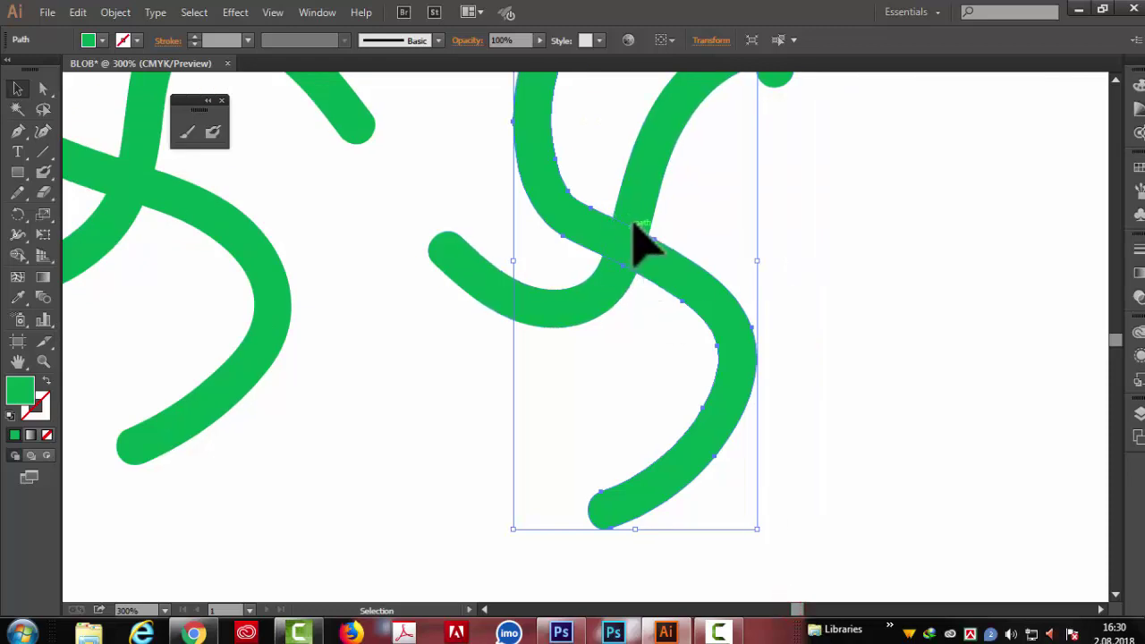
pyautogui.moveTo(641, 234); pyautogui.dragTo(629, 261)
pyautogui.hotkey('ctrl', '-')
pyautogui.hotkey('ctrl', '-')
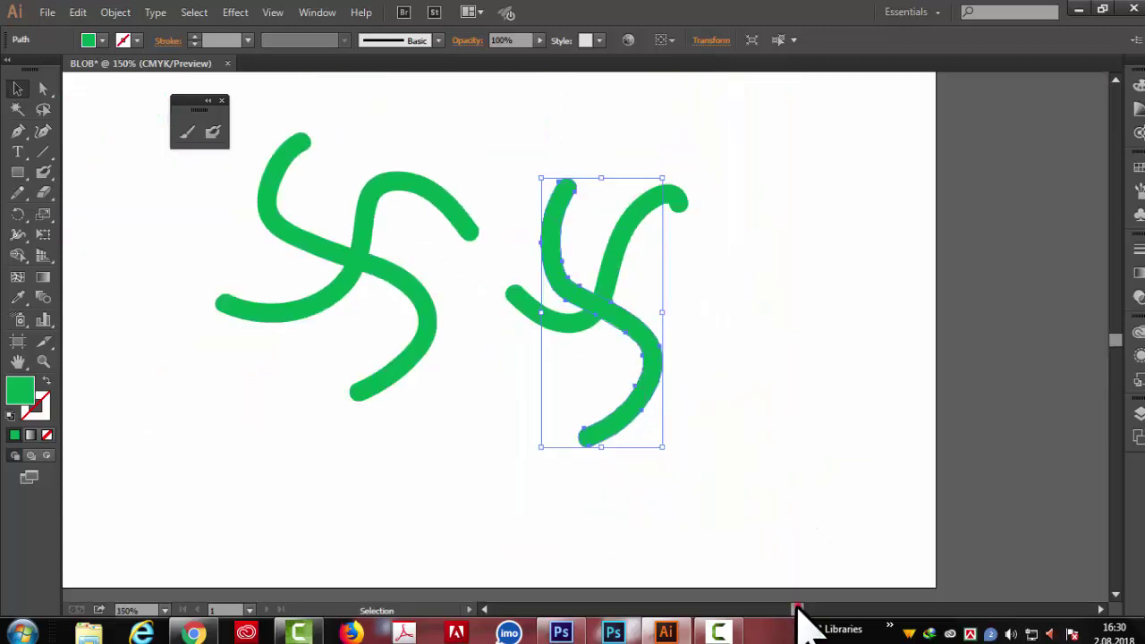
pyautogui.moveTo(797, 609); pyautogui.dragTo(795, 608)
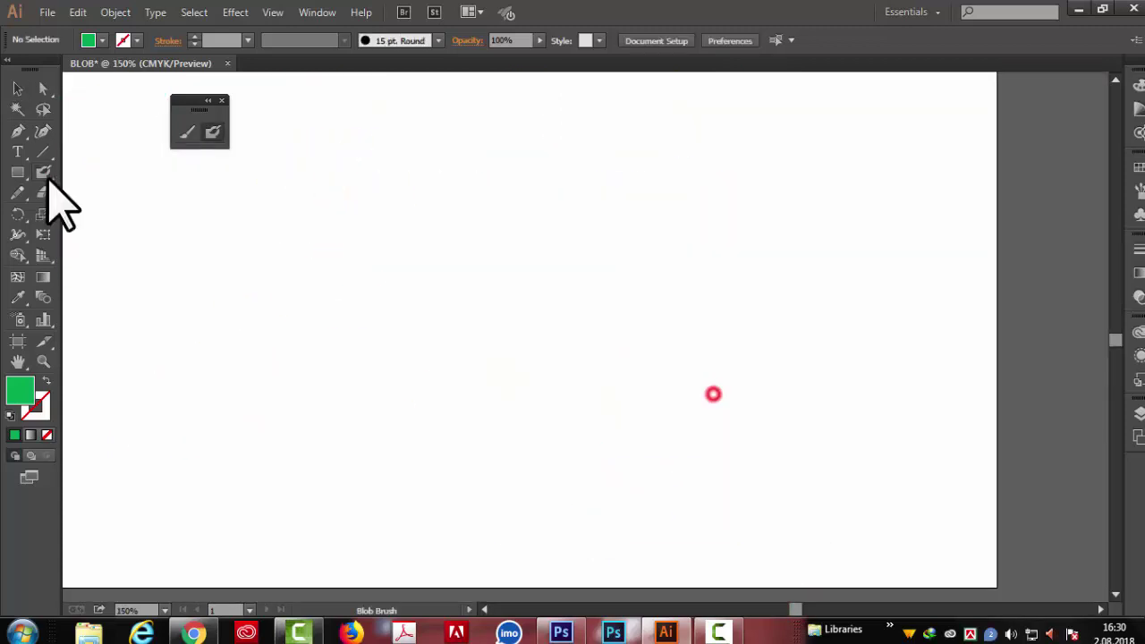
# - Turn on Keep Selected and paint an S with a crossing stroke that fuses into one shape
pyautogui.doubleClick(45, 174)
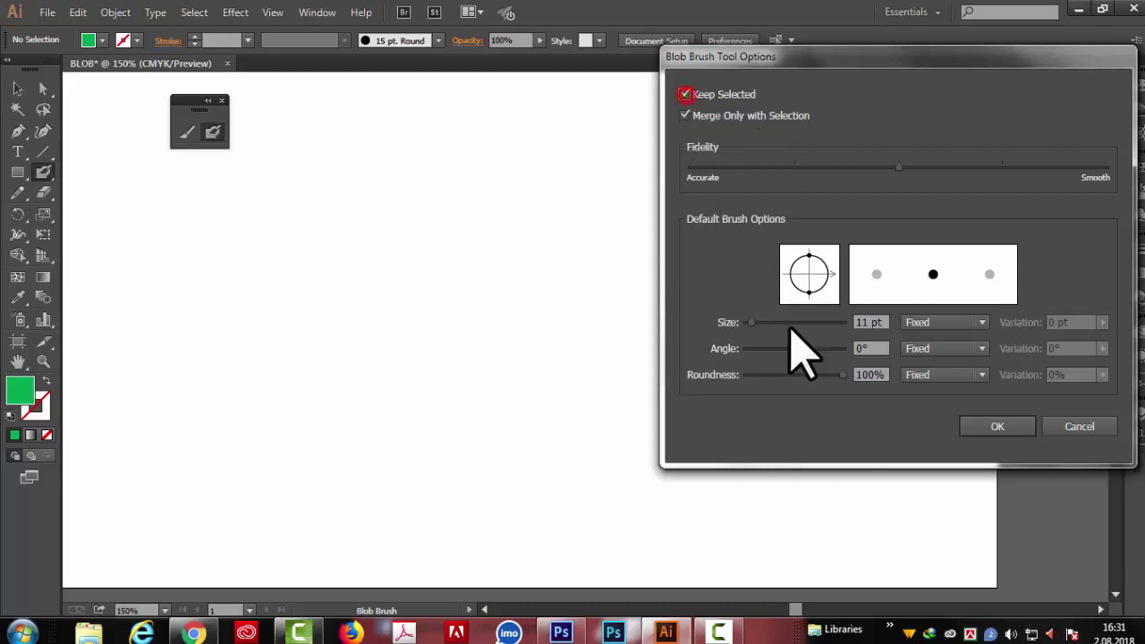
pyautogui.click(1000, 426)
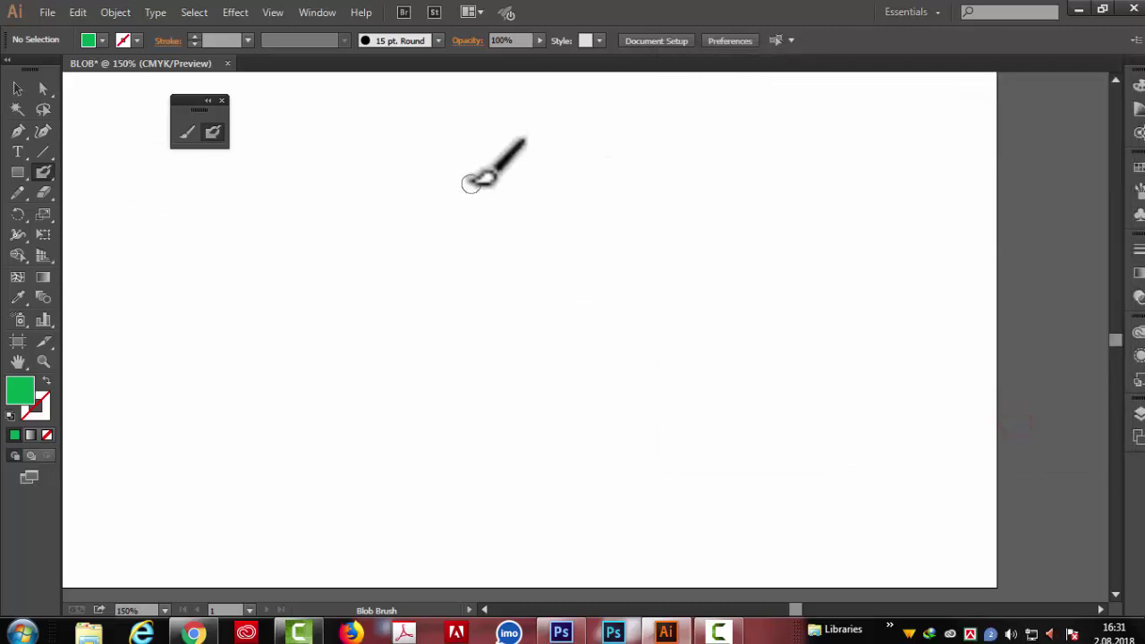
pyautogui.moveTo(469, 184); pyautogui.dragTo(480, 442)
pyautogui.moveTo(313, 335)
pyautogui.mouseDown()
pyautogui.moveTo(555, 266)
pyautogui.moveTo(644, 322)
pyautogui.mouseUp()
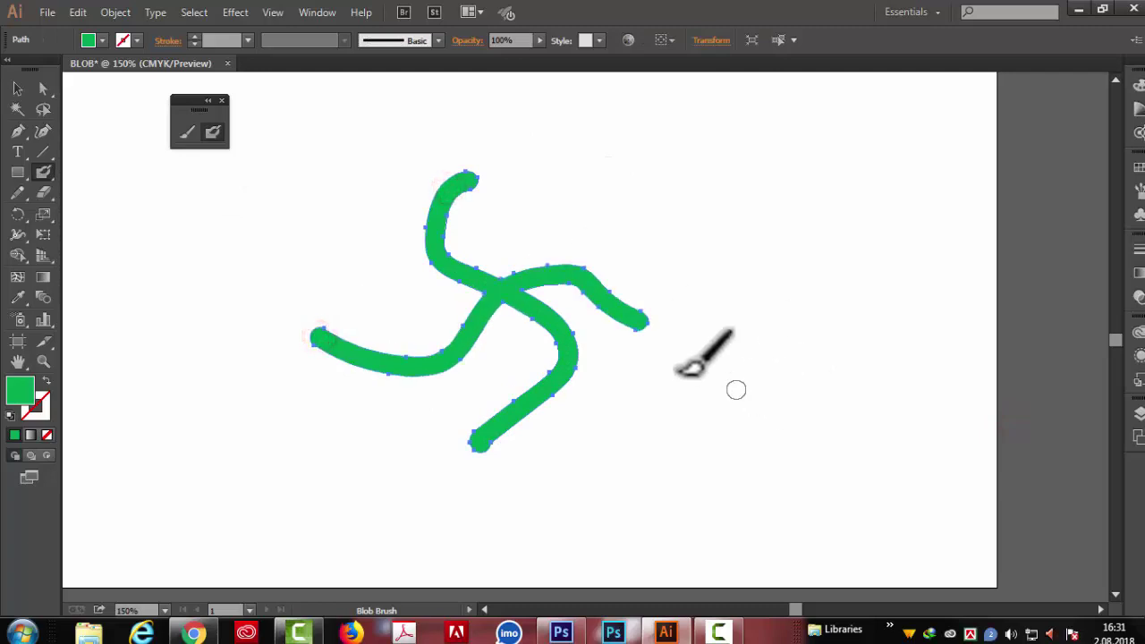
# - Select the merged green shape and move it up and to the right
pyautogui.click(20, 89)
pyautogui.click(739, 447)
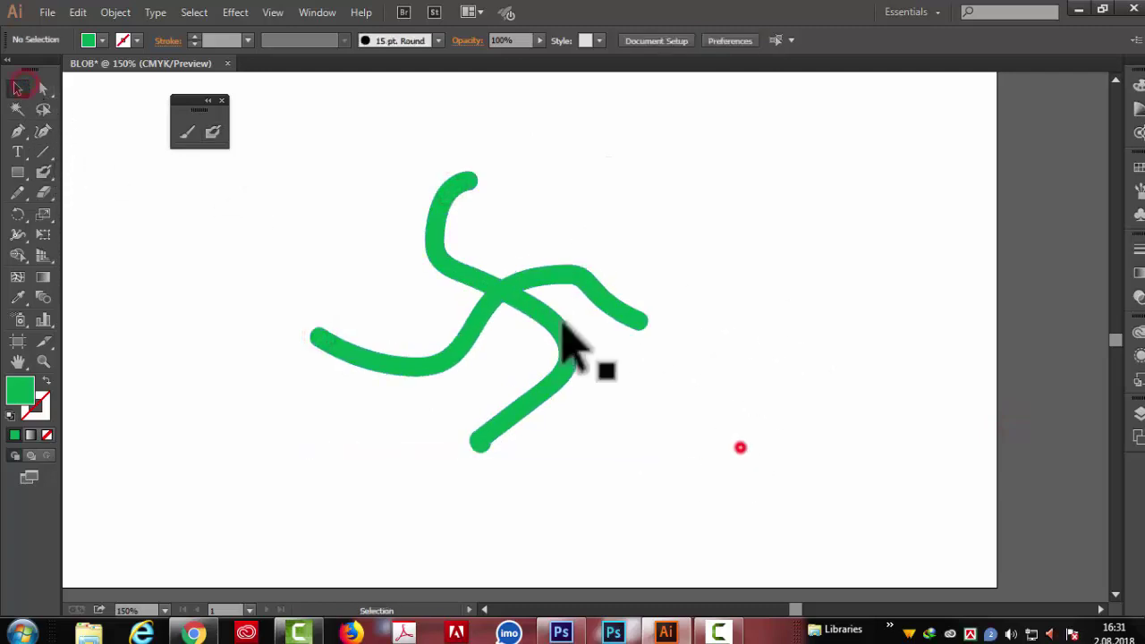
pyautogui.click(458, 266)
pyautogui.click(644, 225)
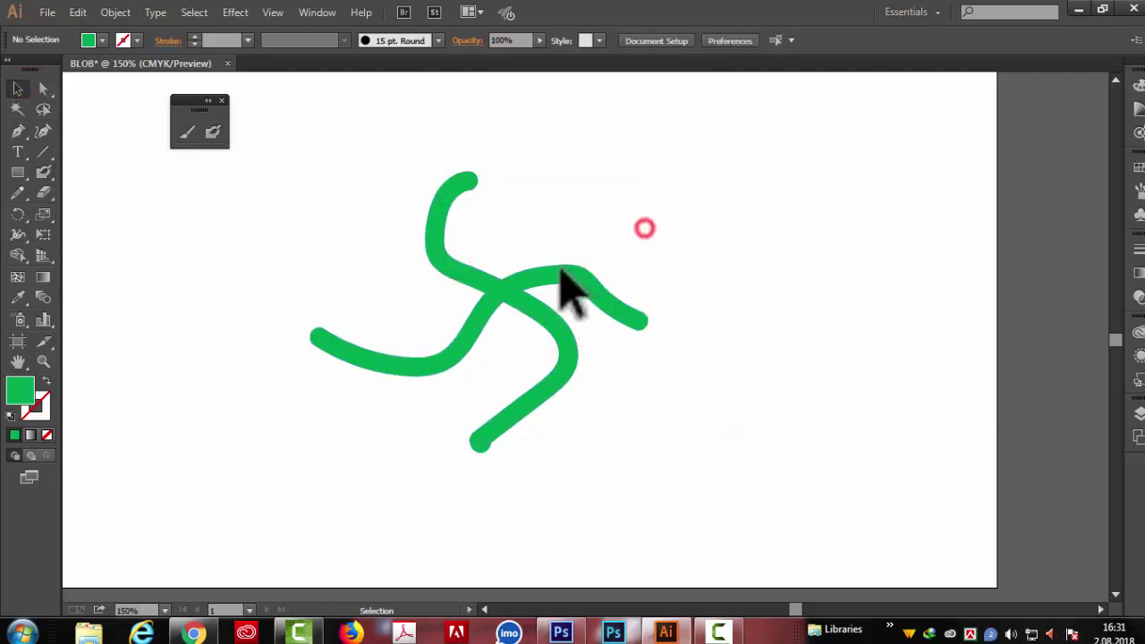
pyautogui.moveTo(559, 265); pyautogui.dragTo(790, 201)
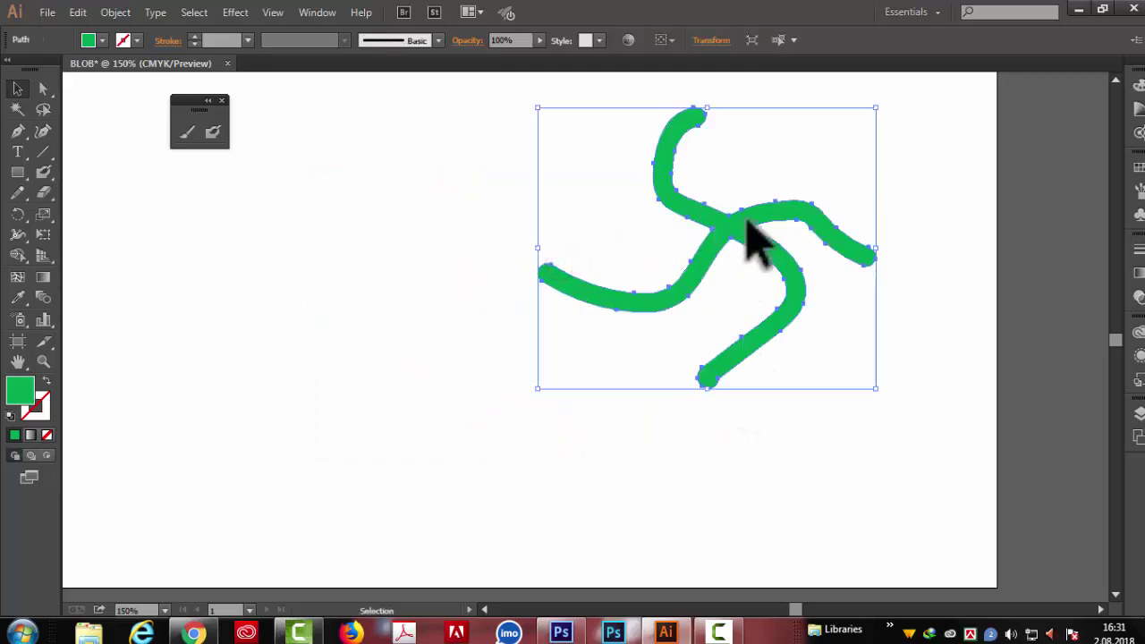
# - Confirm the Blob Brush settings and paint an S with a crossing stroke that merges
pyautogui.doubleClick(44, 172)
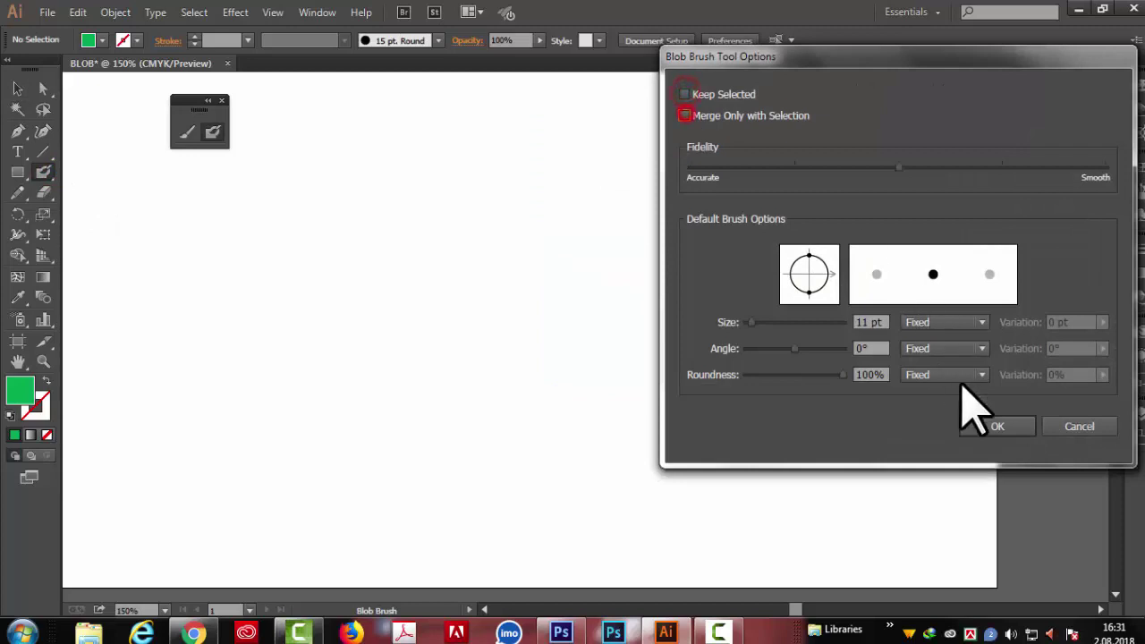
pyautogui.click(996, 428)
pyautogui.moveTo(537, 174)
pyautogui.mouseDown()
pyautogui.moveTo(499, 230)
pyautogui.moveTo(495, 424)
pyautogui.mouseUp()
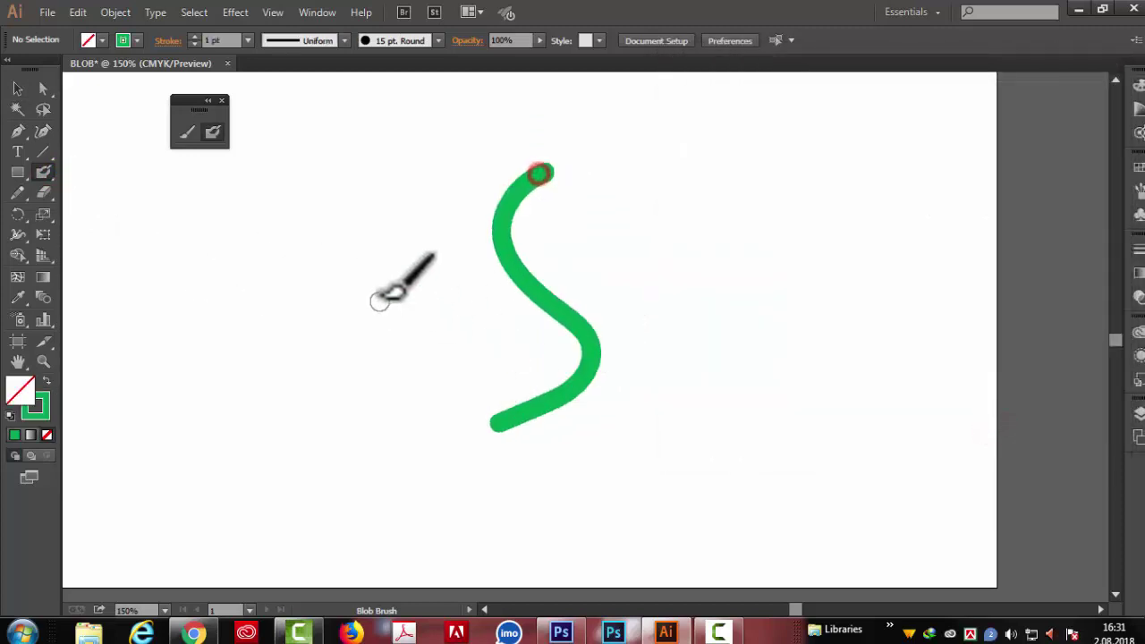
pyautogui.moveTo(382, 298); pyautogui.dragTo(618, 318)
# - Select and delete the merged green shape, then reopen the Blob Brush options
pyautogui.click(18, 89)
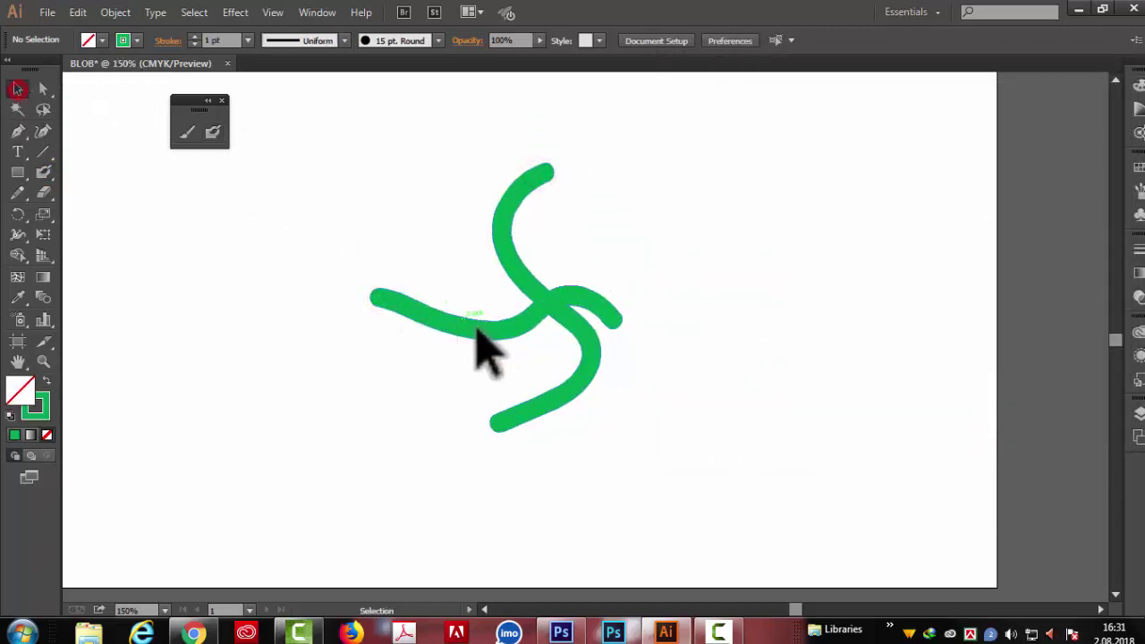
pyautogui.click(524, 310)
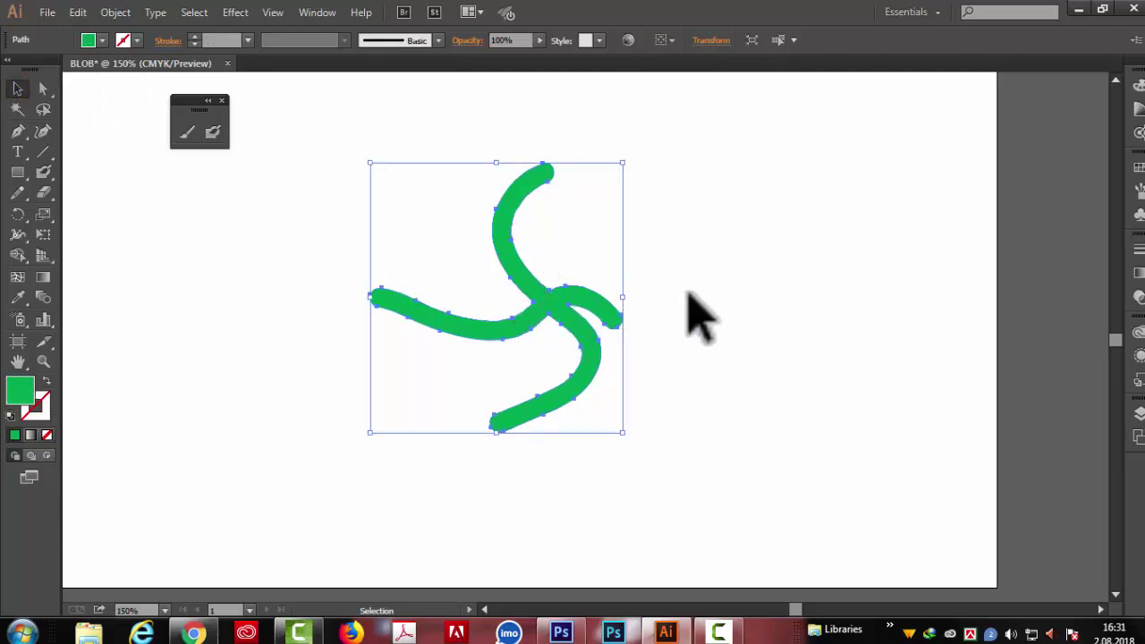
pyautogui.press('Delete')
pyautogui.doubleClick(45, 171)
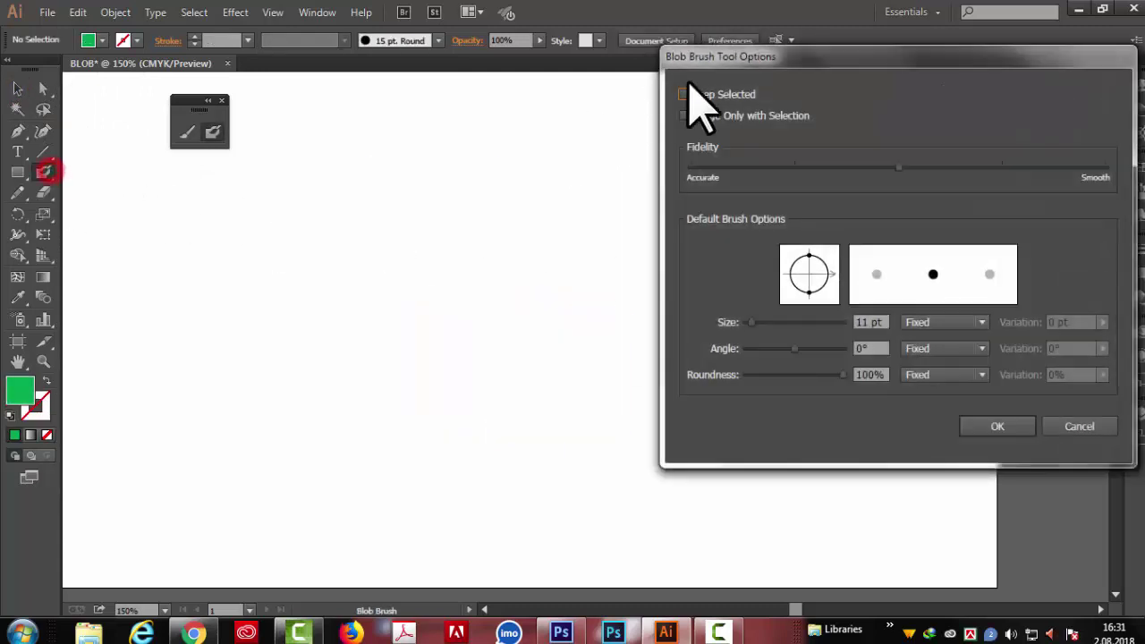
# - Enable Keep Selected and Merge Only with Selection, and set Fidelity to the most accurate end
pyautogui.click(683, 94)
pyautogui.click(684, 117)
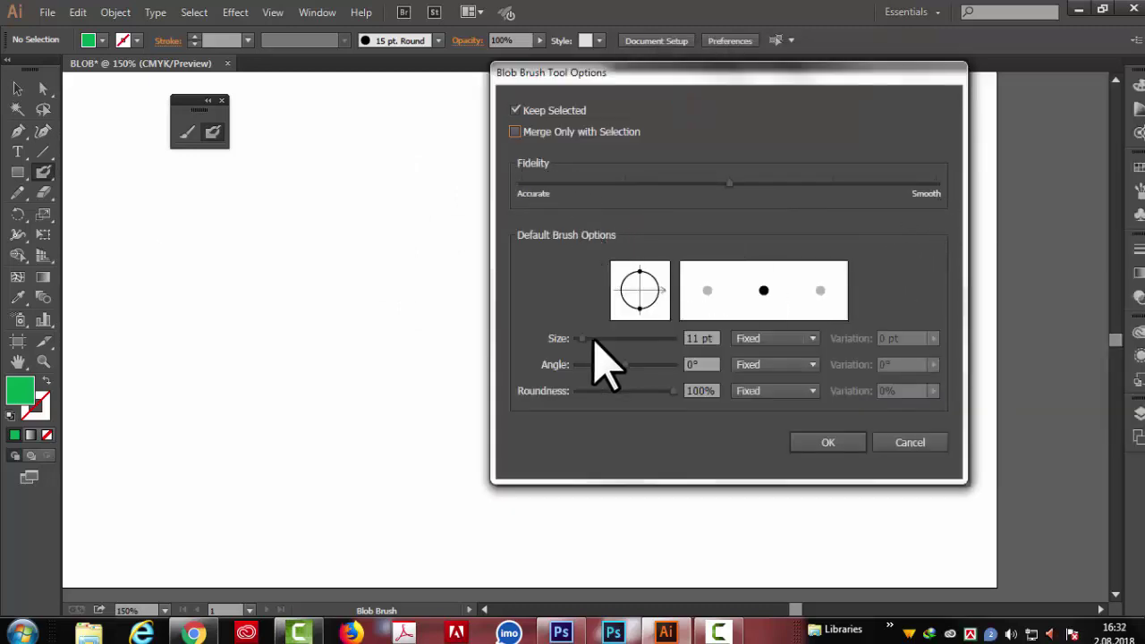
pyautogui.moveTo(729, 184); pyautogui.dragTo(531, 192)
pyautogui.click(841, 443)
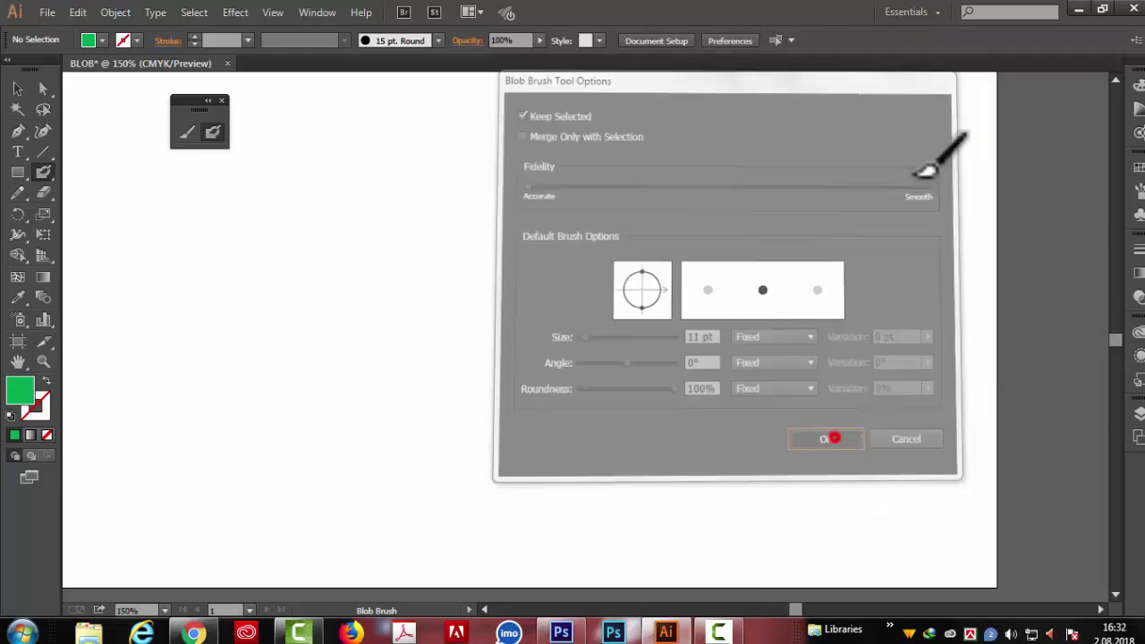
# - Paint a wavy green stroke with a zigzag stroke below it, then deselect
pyautogui.moveTo(297, 235)
pyautogui.mouseDown()
pyautogui.moveTo(334, 287)
pyautogui.moveTo(444, 266)
pyautogui.moveTo(473, 224)
pyautogui.moveTo(506, 260)
pyautogui.moveTo(542, 209)
pyautogui.moveTo(605, 249)
pyautogui.moveTo(691, 225)
pyautogui.moveTo(716, 235)
pyautogui.mouseUp()
pyautogui.moveTo(352, 353)
pyautogui.mouseDown()
pyautogui.moveTo(528, 389)
pyautogui.moveTo(650, 313)
pyautogui.moveTo(720, 322)
pyautogui.moveTo(762, 376)
pyautogui.mouseUp()
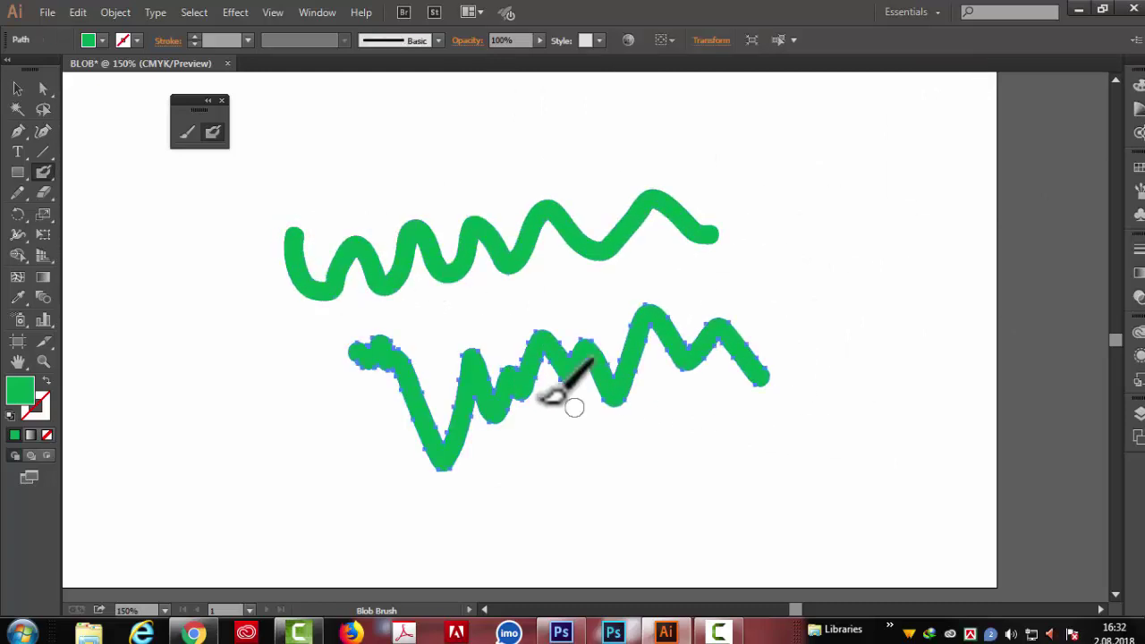
pyautogui.click(17, 88)
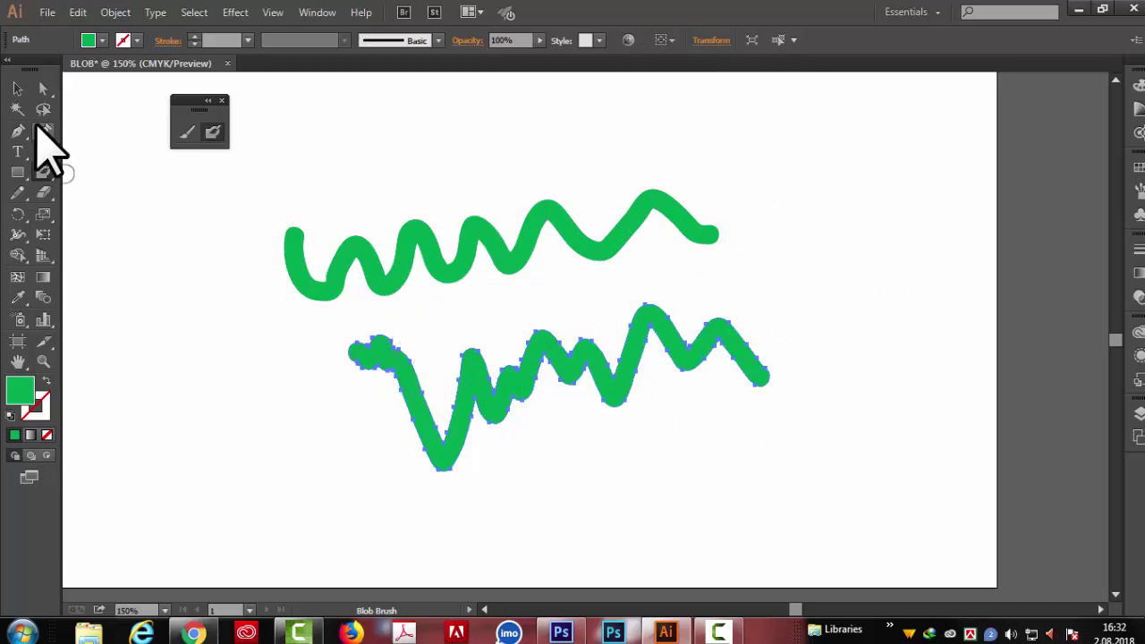
pyautogui.click(179, 215)
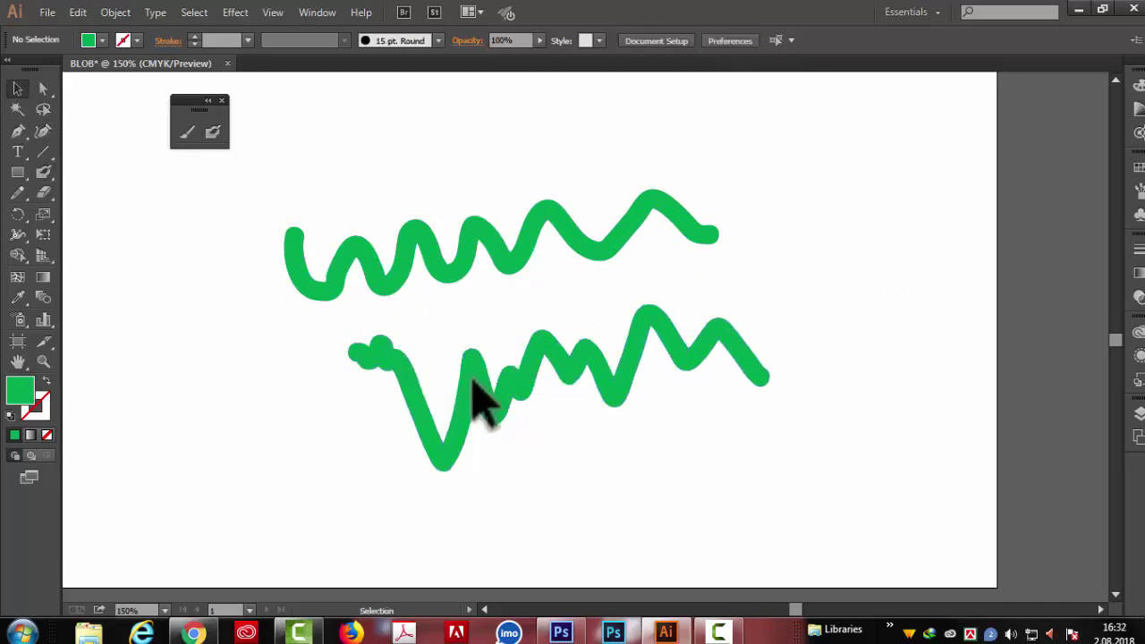
# - Paint a third wavy green stroke above the other two and zoom to 300%
pyautogui.doubleClick(45, 172)
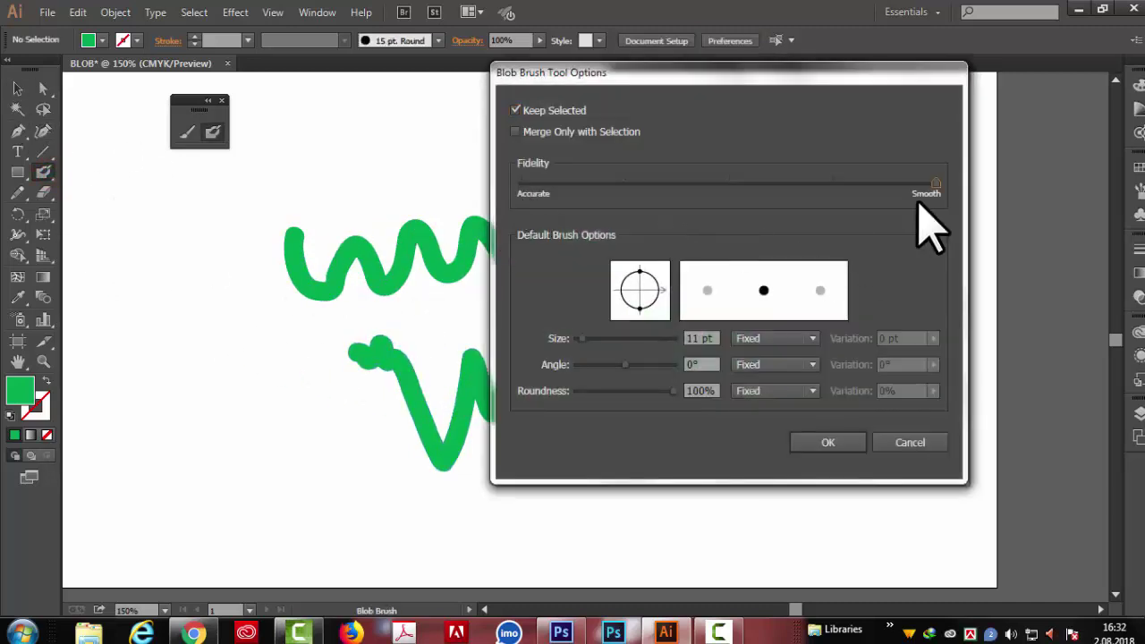
pyautogui.click(825, 447)
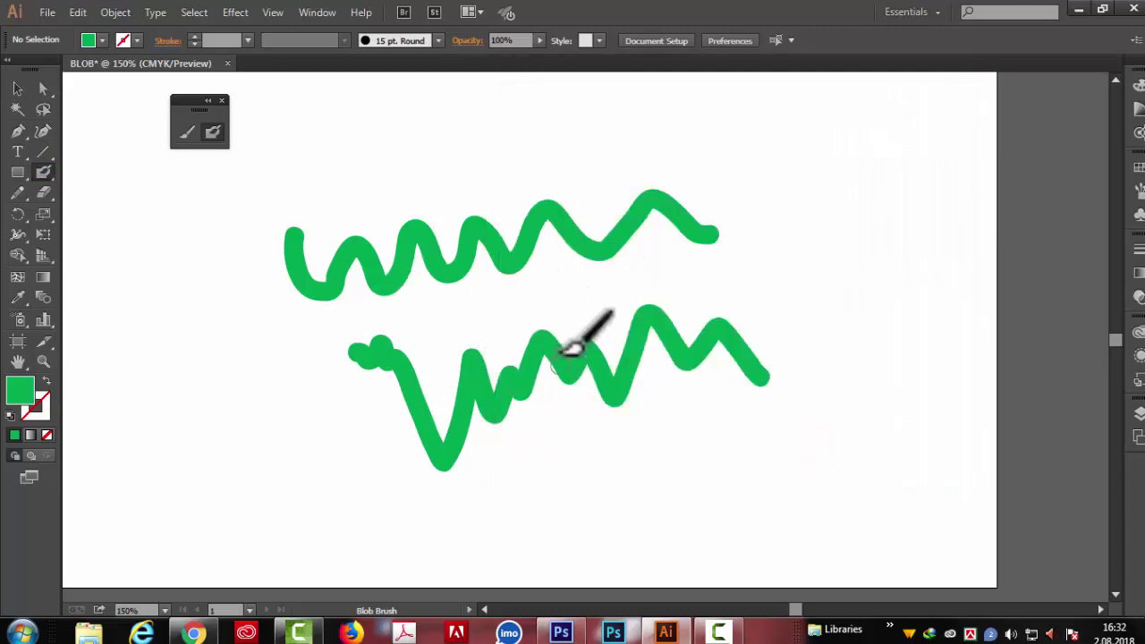
pyautogui.moveTo(324, 143)
pyautogui.mouseDown()
pyautogui.moveTo(335, 174)
pyautogui.moveTo(436, 139)
pyautogui.moveTo(478, 156)
pyautogui.moveTo(749, 191)
pyautogui.mouseUp()
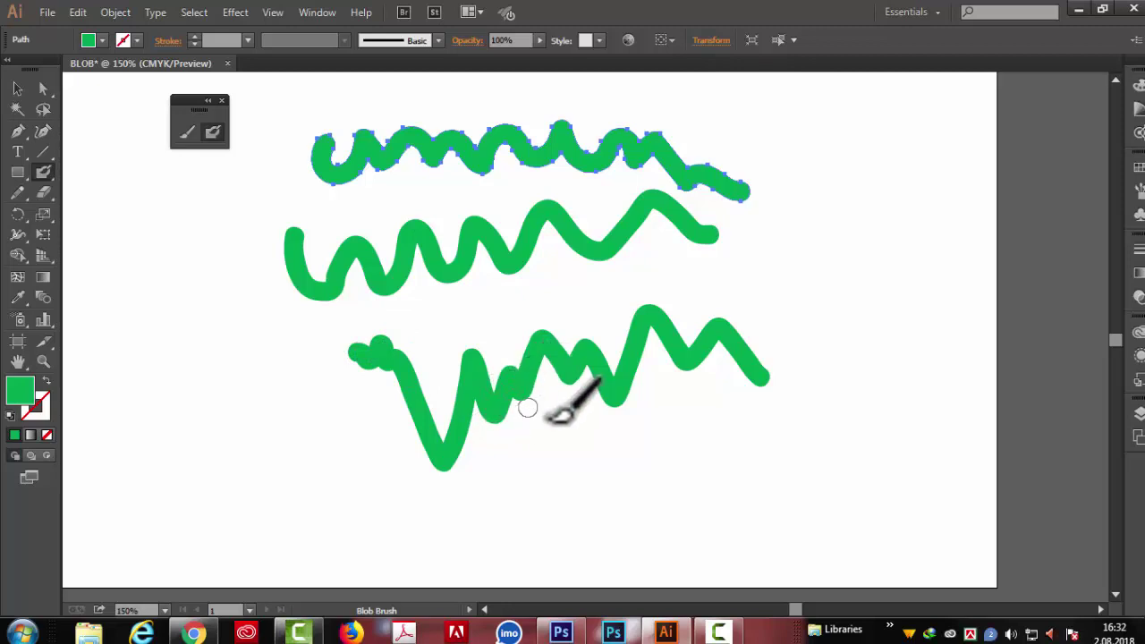
pyautogui.scroll(1, 550, 412)
pyautogui.hotkey('ctrl', '+')
pyautogui.hotkey('ctrl', '+')
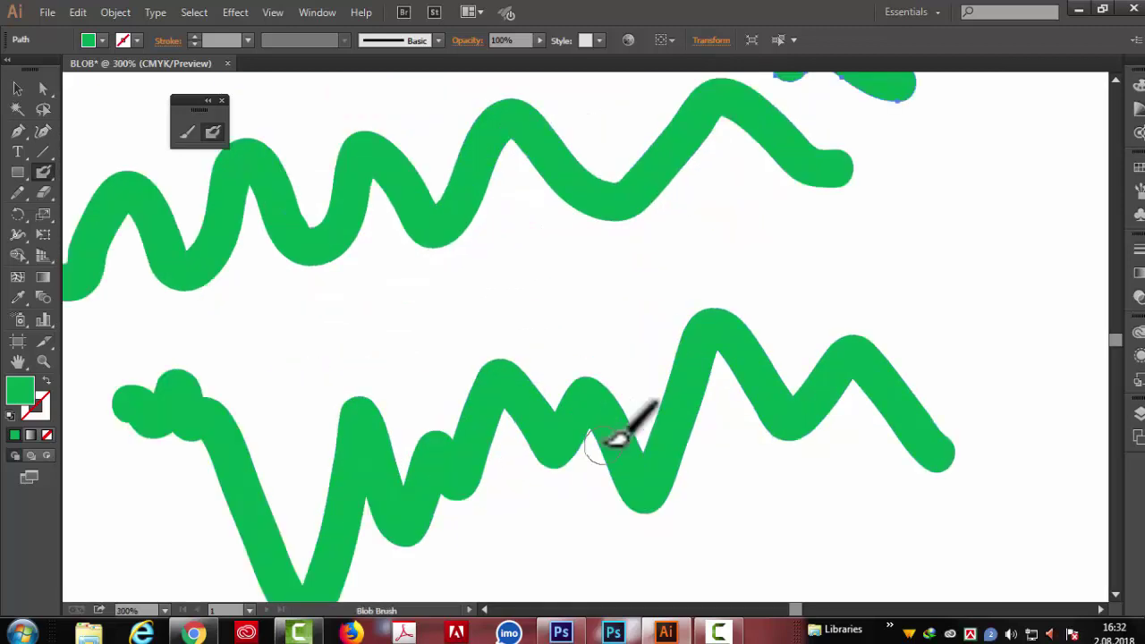
pyautogui.scroll(-1, 617, 420)
# - With Fidelity at Accurate, paint a lumpy green stroke between the two large strokes
pyautogui.doubleClick(43, 172)
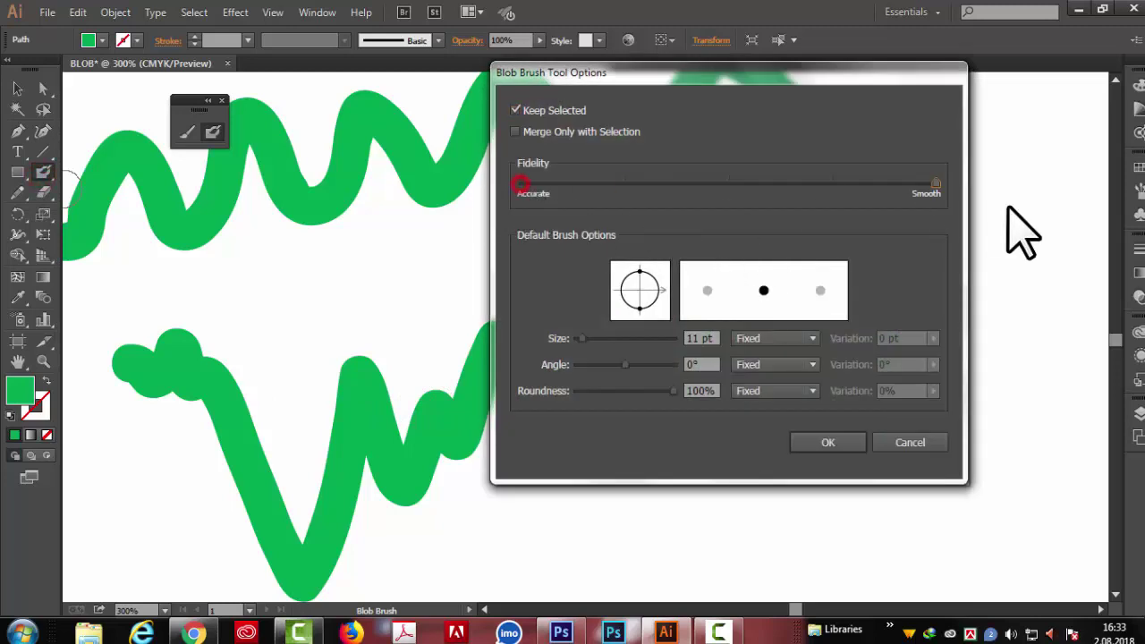
pyautogui.click(825, 445)
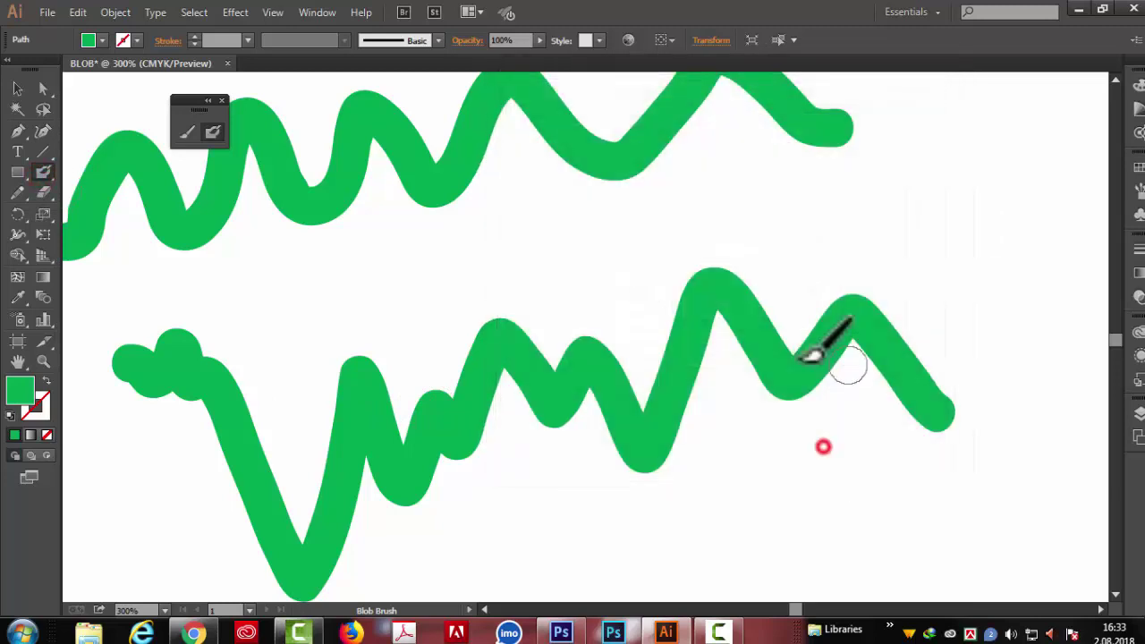
pyautogui.moveTo(486, 250)
pyautogui.mouseDown()
pyautogui.moveTo(515, 279)
pyautogui.moveTo(540, 254)
pyautogui.moveTo(569, 280)
pyautogui.moveTo(585, 253)
pyautogui.moveTo(624, 301)
pyautogui.moveTo(682, 215)
pyautogui.moveTo(703, 220)
pyautogui.moveTo(737, 185)
pyautogui.moveTo(801, 231)
pyautogui.moveTo(871, 212)
pyautogui.moveTo(973, 213)
pyautogui.mouseUp()
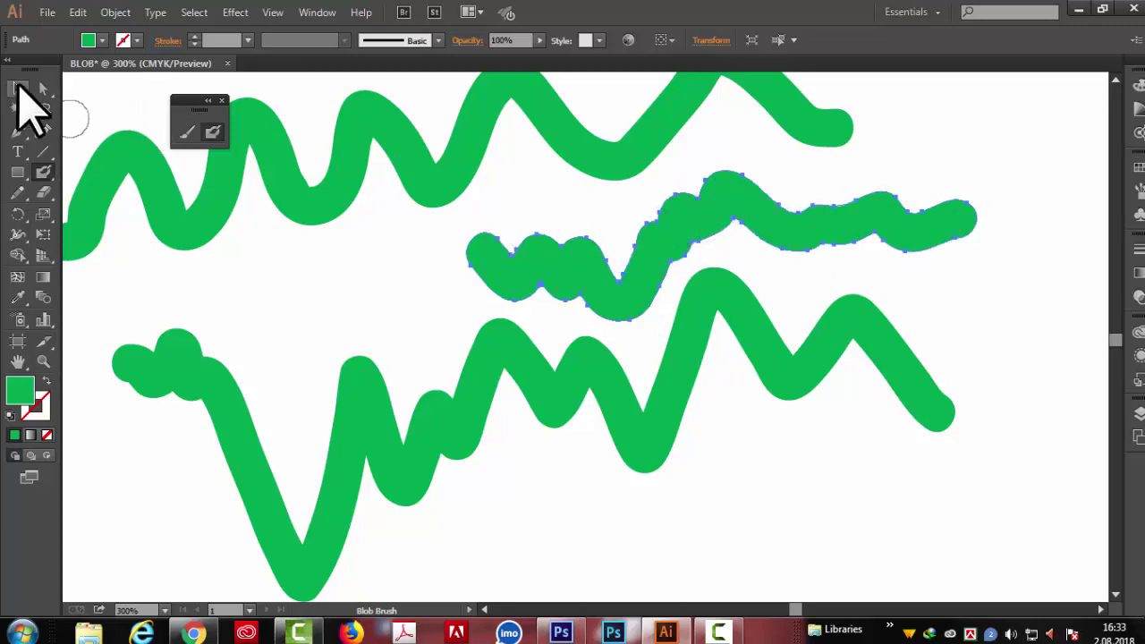
pyautogui.click(17, 87)
# - Set the Blob Brush Fidelity back to the Smooth end
pyautogui.doubleClick(43, 172)
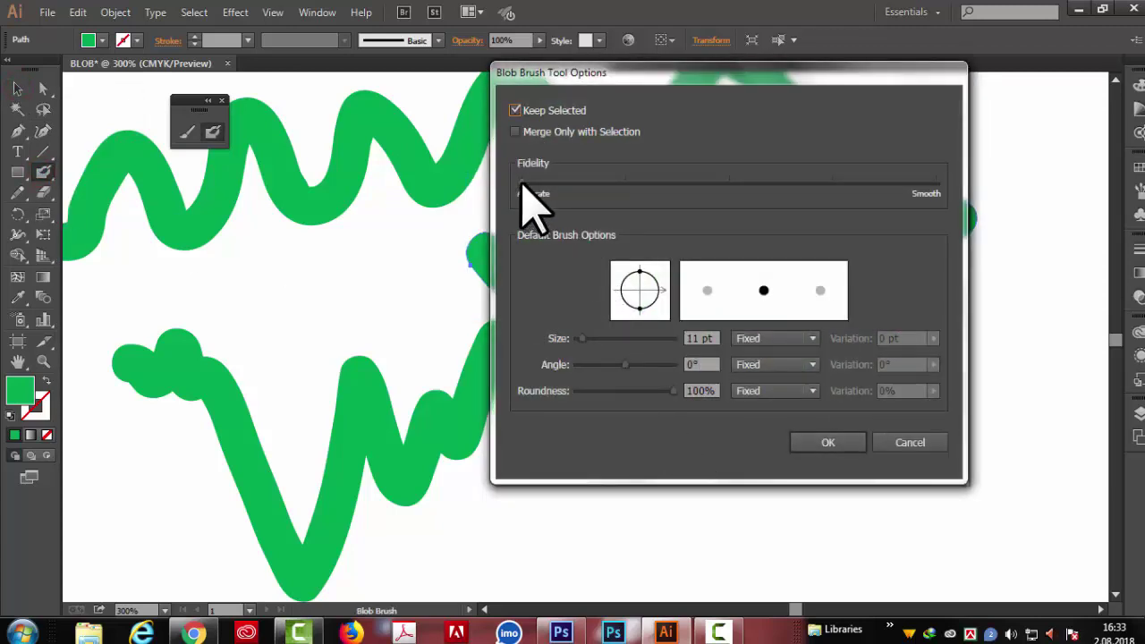
pyautogui.moveTo(548, 185); pyautogui.dragTo(947, 188)
pyautogui.click(829, 442)
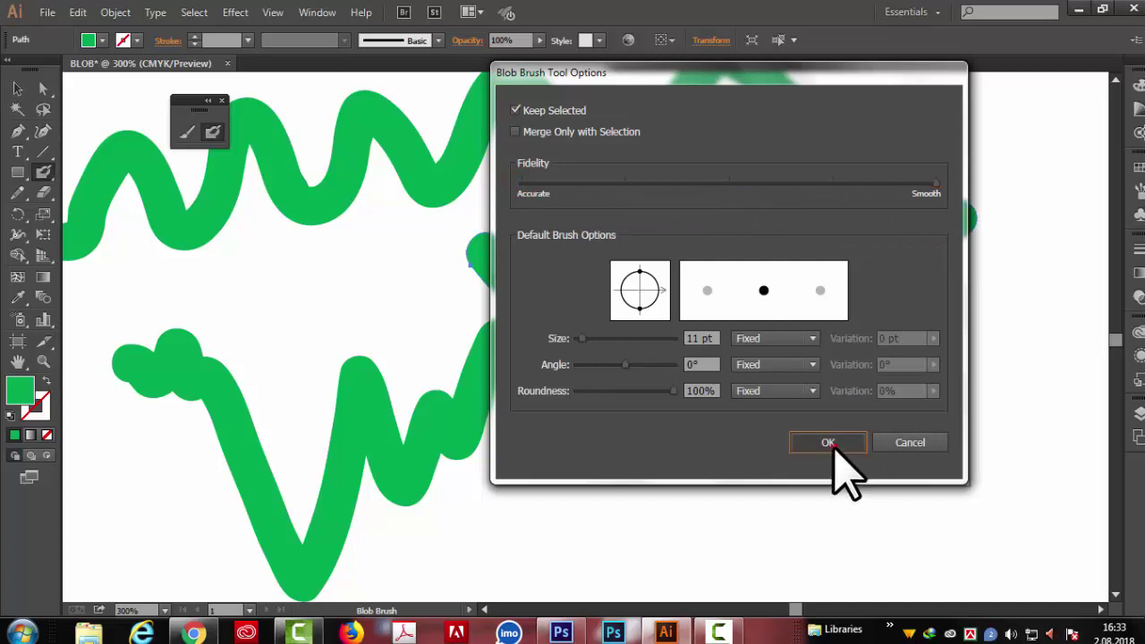
# - Paint a wavy stroke below the zigzag and two vertical strokes near the right edge
pyautogui.moveTo(511, 506)
pyautogui.mouseDown()
pyautogui.moveTo(575, 534)
pyautogui.moveTo(614, 520)
pyautogui.moveTo(699, 532)
pyautogui.moveTo(735, 481)
pyautogui.moveTo(766, 495)
pyautogui.moveTo(791, 476)
pyautogui.moveTo(892, 468)
pyautogui.moveTo(943, 484)
pyautogui.mouseUp()
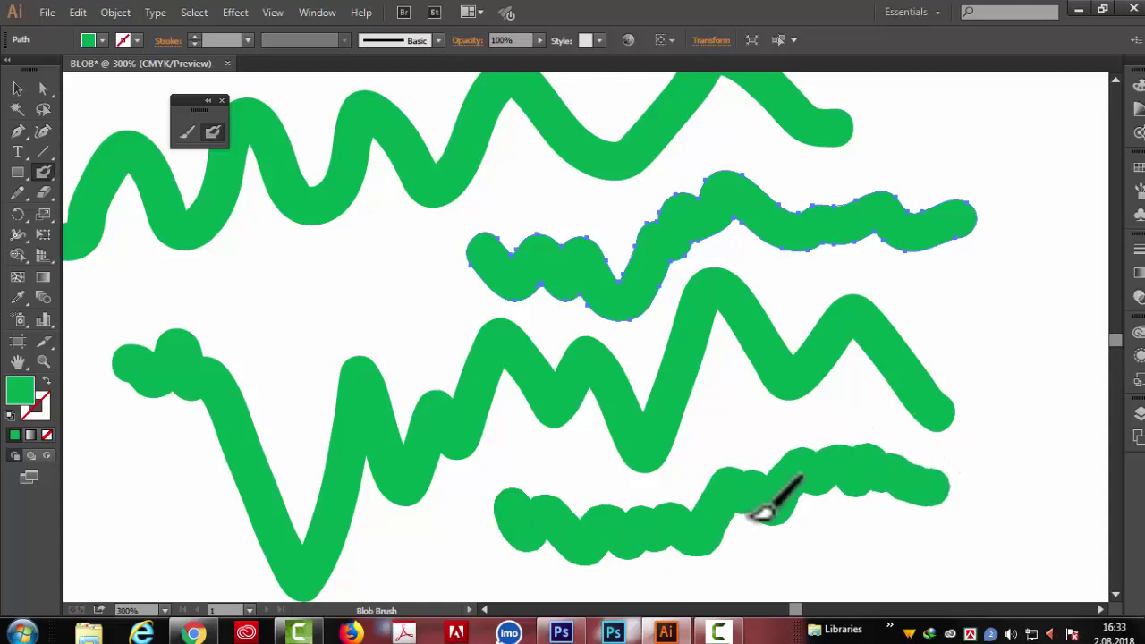
pyautogui.moveTo(761, 510); pyautogui.dragTo(657, 515)
pyautogui.scroll(-1, 524, 440)
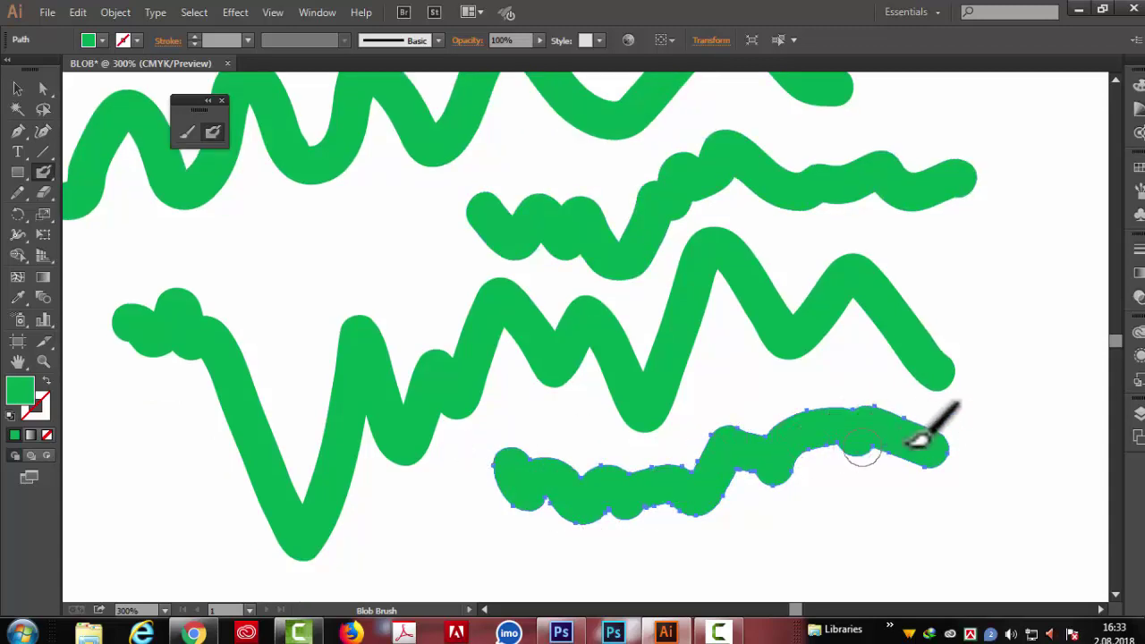
pyautogui.moveTo(1020, 168)
pyautogui.mouseDown()
pyautogui.moveTo(1031, 269)
pyautogui.moveTo(1013, 307)
pyautogui.moveTo(1033, 355)
pyautogui.moveTo(1036, 462)
pyautogui.mouseUp()
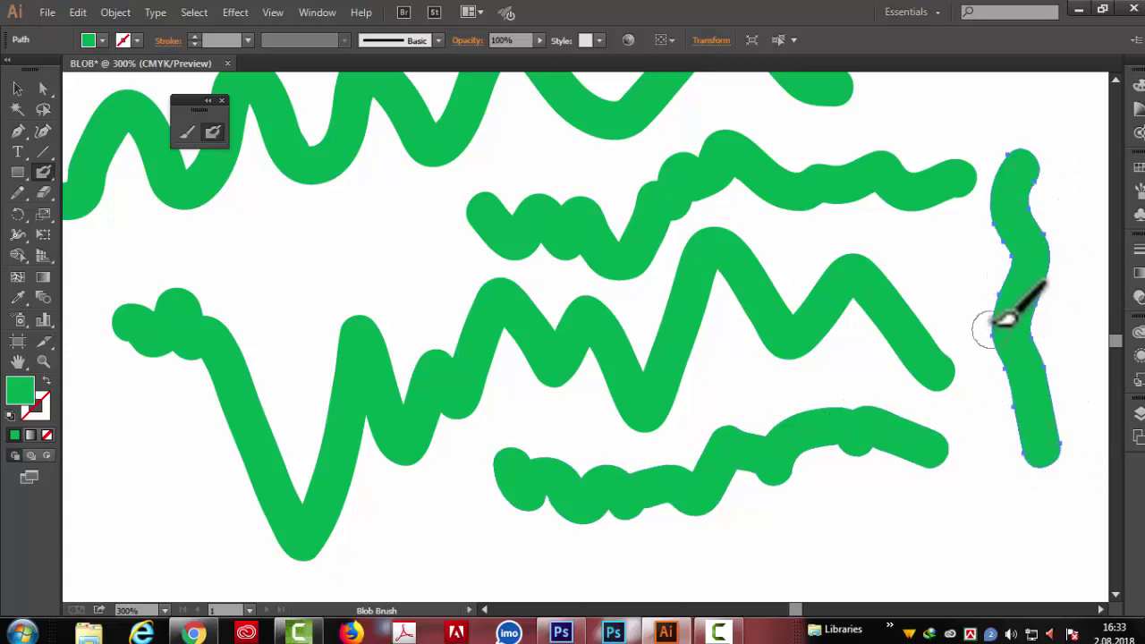
pyautogui.moveTo(952, 262)
pyautogui.mouseDown()
pyautogui.moveTo(956, 305)
pyautogui.moveTo(982, 345)
pyautogui.moveTo(973, 429)
pyautogui.moveTo(995, 460)
pyautogui.moveTo(985, 542)
pyautogui.mouseUp()
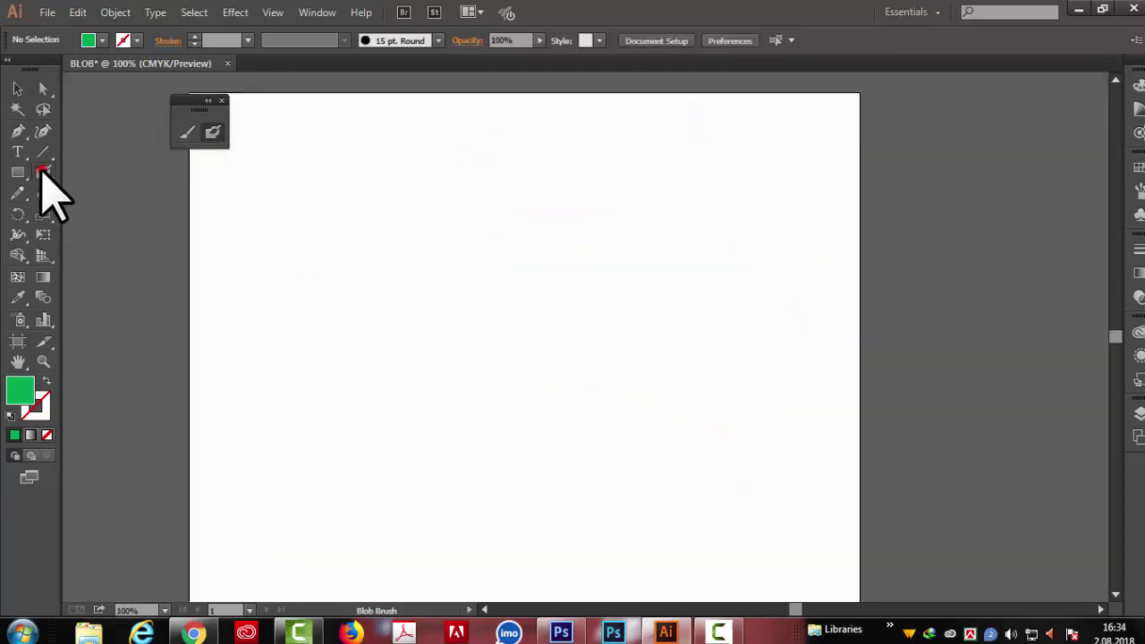
# - In Blob Brush options, set Fidelity to the middle position and Size to 25 pt
pyautogui.doubleClick(43, 171)
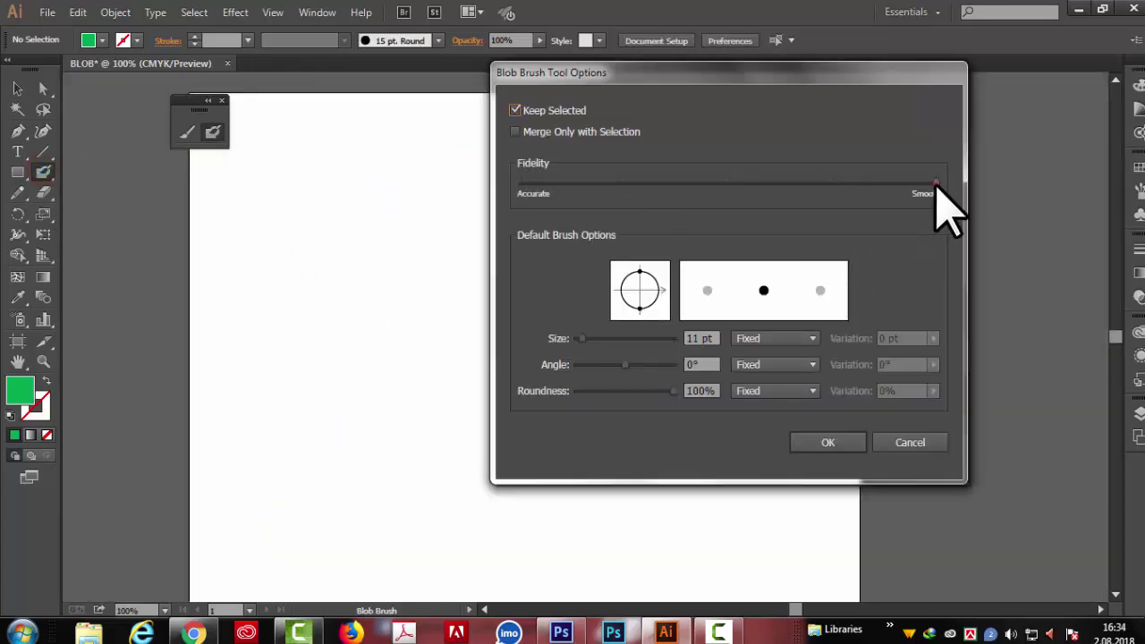
pyautogui.moveTo(937, 184)
pyautogui.mouseDown()
pyautogui.moveTo(777, 198)
pyautogui.moveTo(805, 186)
pyautogui.moveTo(732, 184)
pyautogui.moveTo(808, 182)
pyautogui.mouseUp()
pyautogui.moveTo(833, 183)
pyautogui.mouseDown()
pyautogui.moveTo(742, 199)
pyautogui.moveTo(655, 190)
pyautogui.moveTo(709, 188)
pyautogui.moveTo(560, 200)
pyautogui.moveTo(704, 200)
pyautogui.mouseUp()
pyautogui.moveTo(584, 338); pyautogui.dragTo(723, 366)
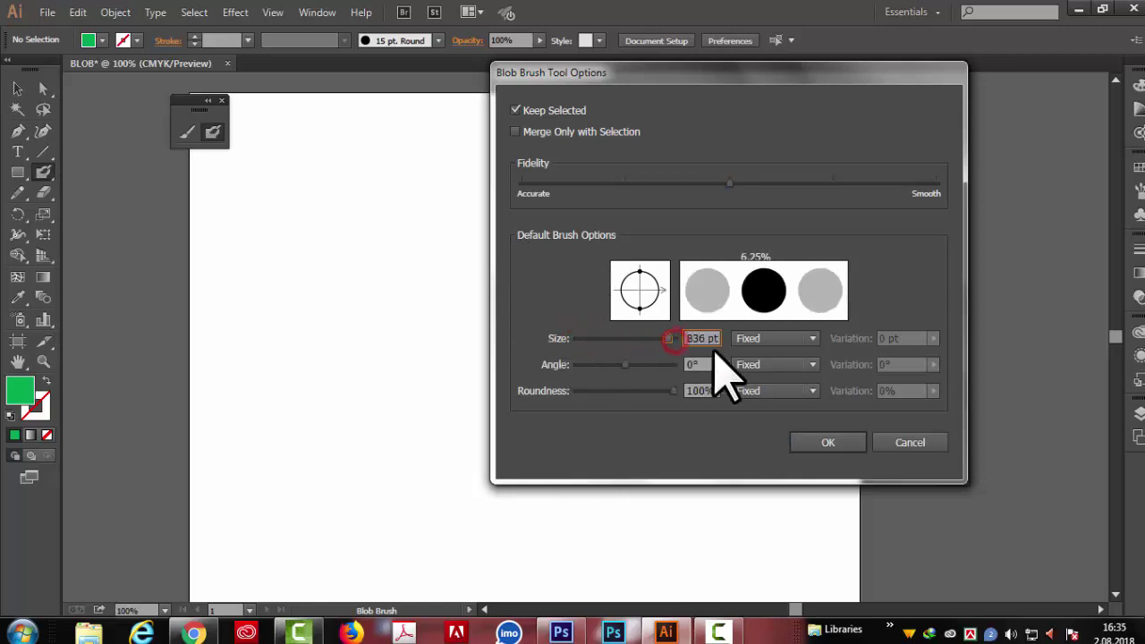
pyautogui.moveTo(673, 338); pyautogui.dragTo(288, 375)
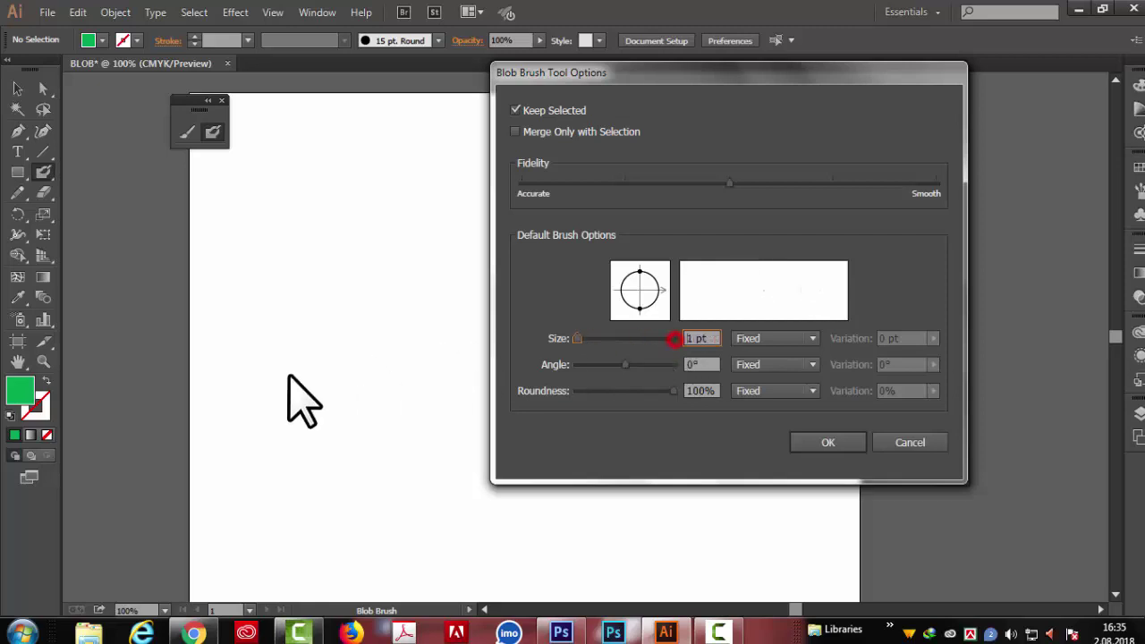
pyautogui.moveTo(567, 362); pyautogui.dragTo(480, 361)
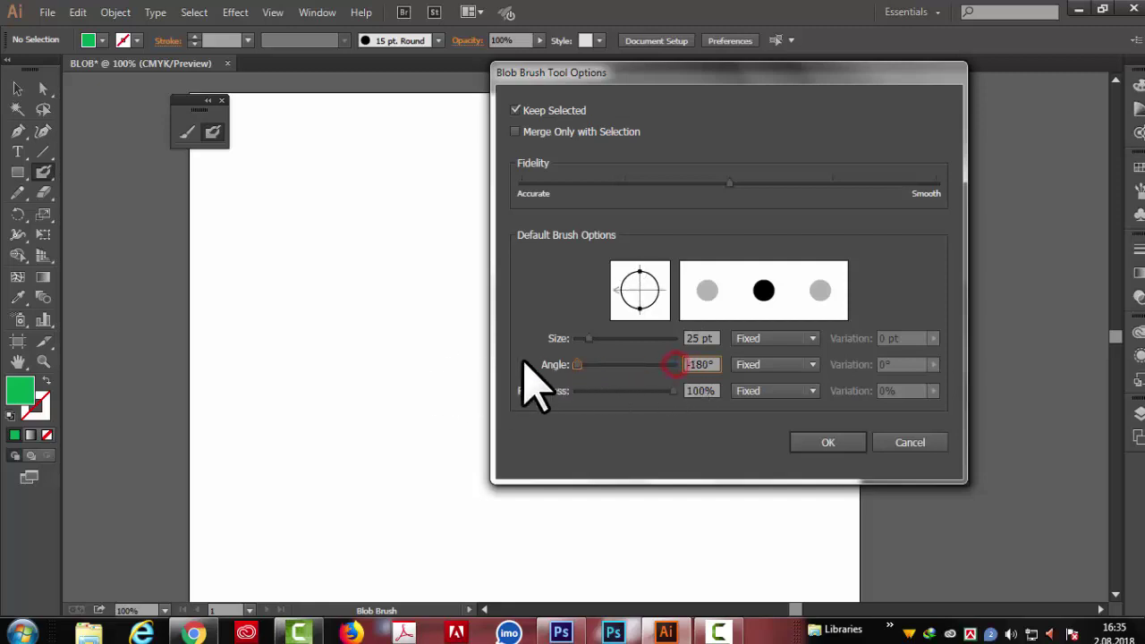
# - Set the brush Angle to -180° and Roundness to 34%, keeping Roundness Fixed
pyautogui.click(577, 365)
pyautogui.moveTo(679, 392)
pyautogui.mouseDown()
pyautogui.moveTo(578, 394)
pyautogui.moveTo(843, 391)
pyautogui.moveTo(624, 391)
pyautogui.moveTo(642, 404)
pyautogui.moveTo(612, 403)
pyautogui.mouseUp()
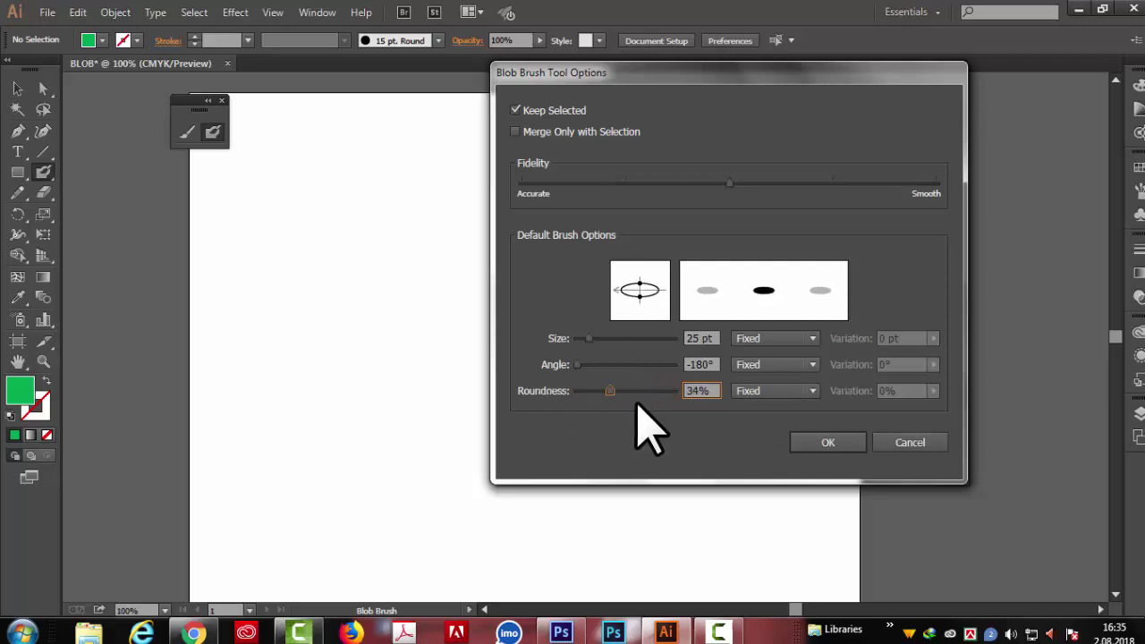
pyautogui.click(812, 393)
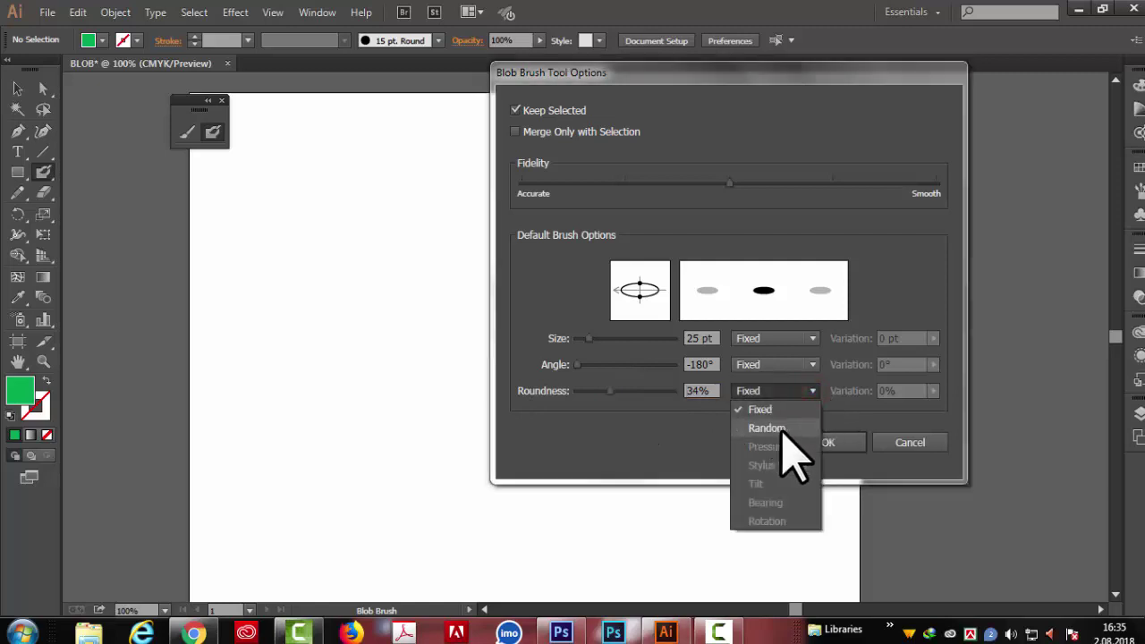
pyautogui.click(810, 396)
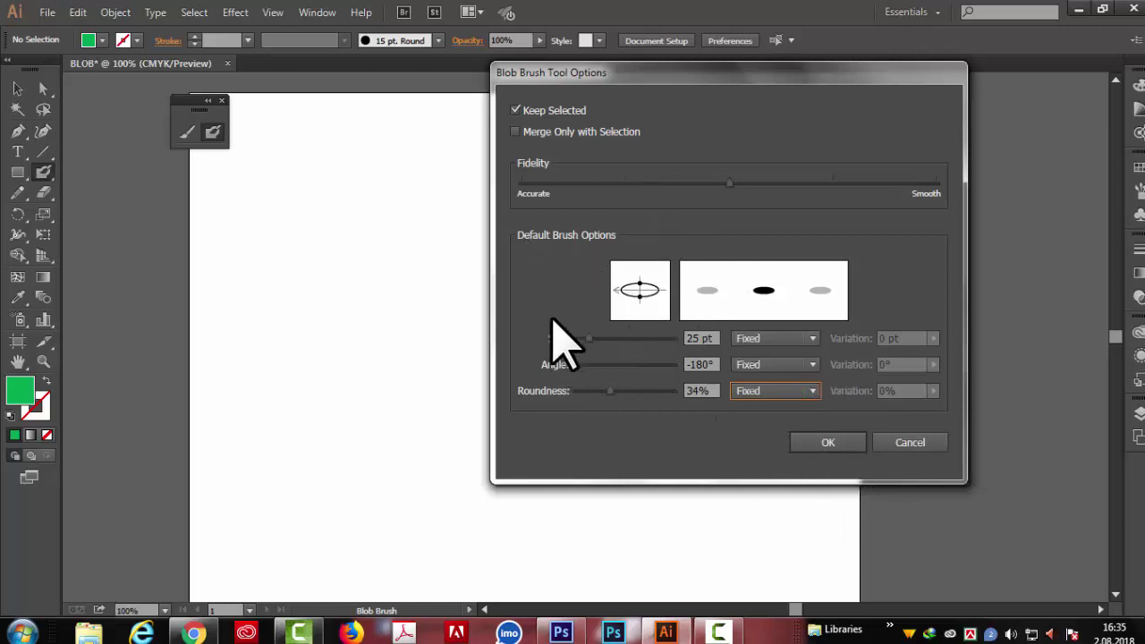
# - Paint an S-shaped stroke with the flattened Blob Brush, then lower the tip roundness toward 23%
pyautogui.click(818, 444)
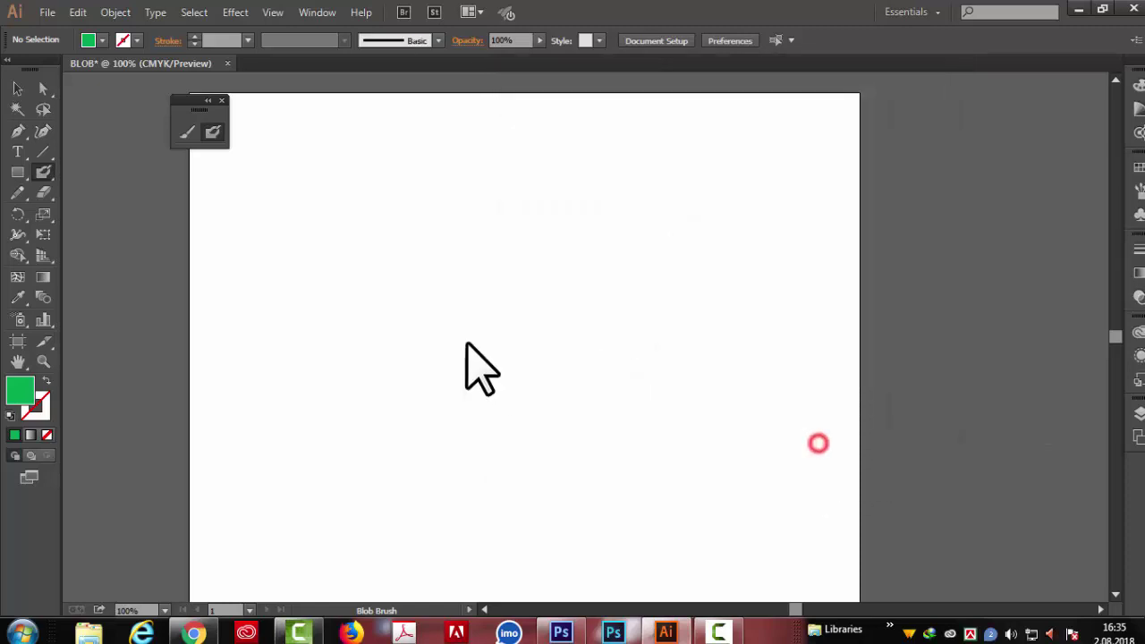
pyautogui.moveTo(430, 197)
pyautogui.mouseDown()
pyautogui.moveTo(426, 318)
pyautogui.moveTo(466, 458)
pyautogui.mouseUp()
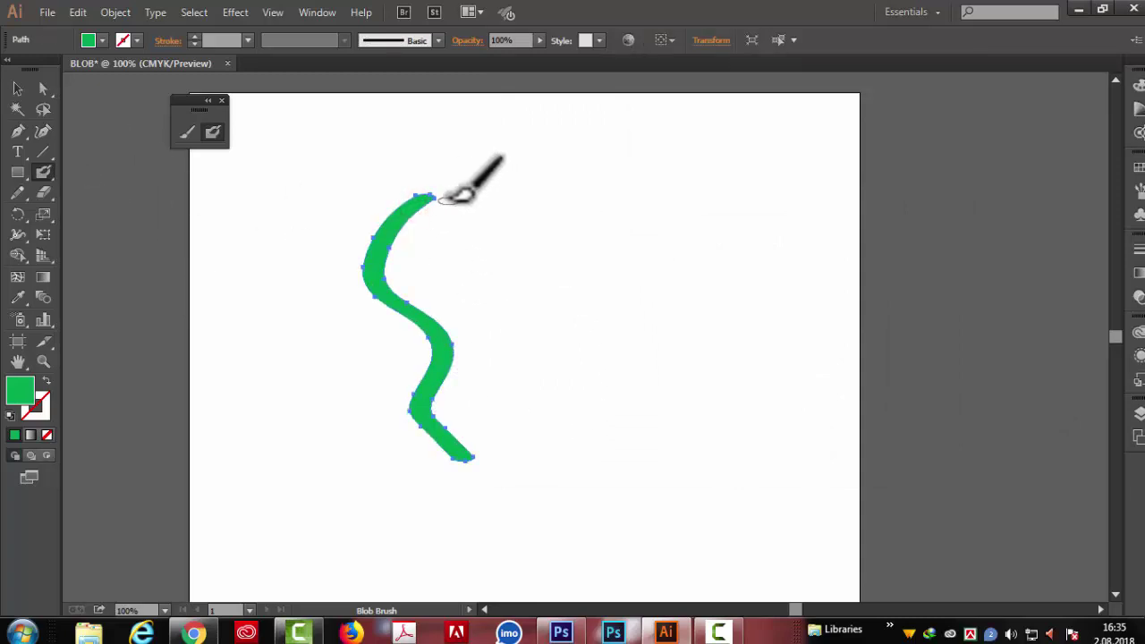
pyautogui.doubleClick(44, 172)
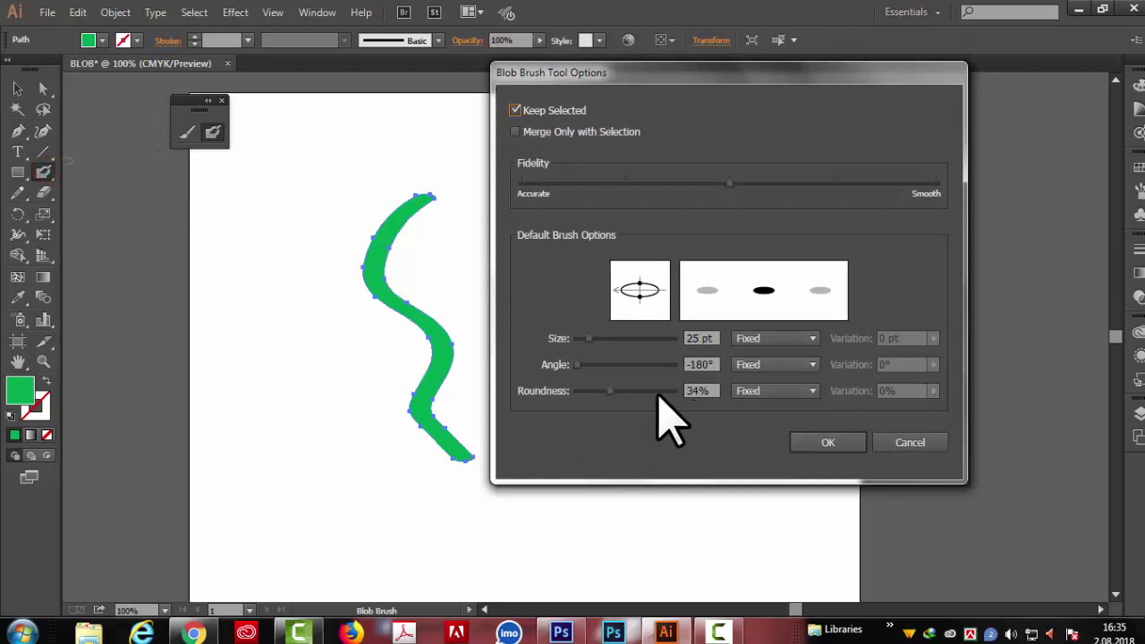
pyautogui.moveTo(611, 392)
pyautogui.mouseDown()
pyautogui.moveTo(565, 394)
pyautogui.moveTo(689, 395)
pyautogui.moveTo(607, 394)
pyautogui.mouseUp()
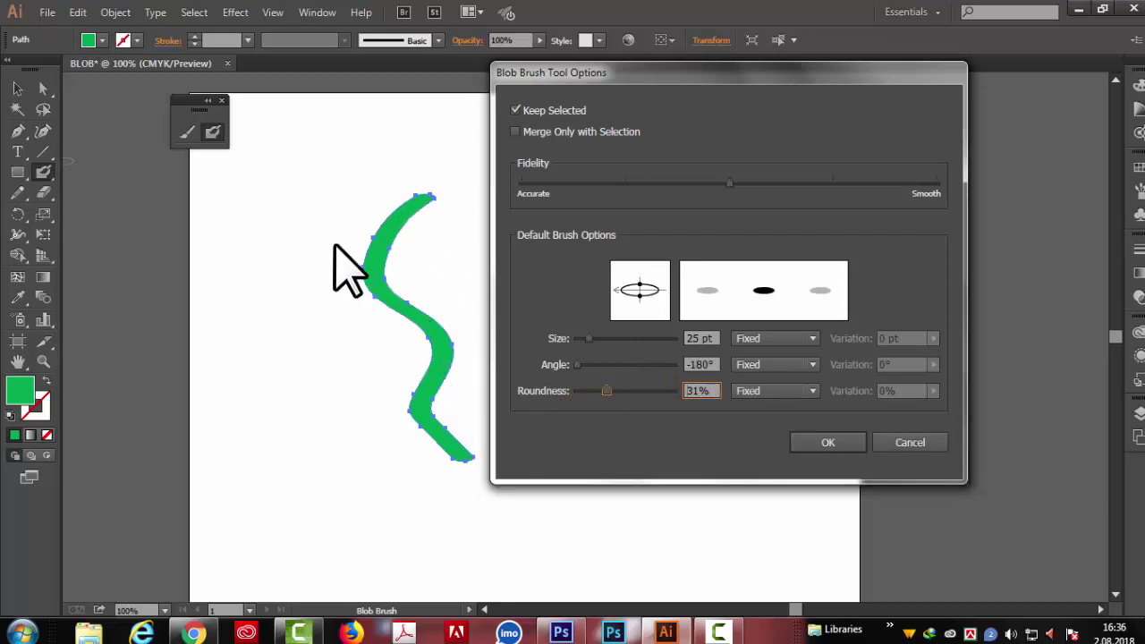
pyautogui.moveTo(604, 395)
pyautogui.mouseDown()
pyautogui.moveTo(593, 396)
pyautogui.moveTo(621, 402)
pyautogui.moveTo(582, 399)
pyautogui.mouseUp()
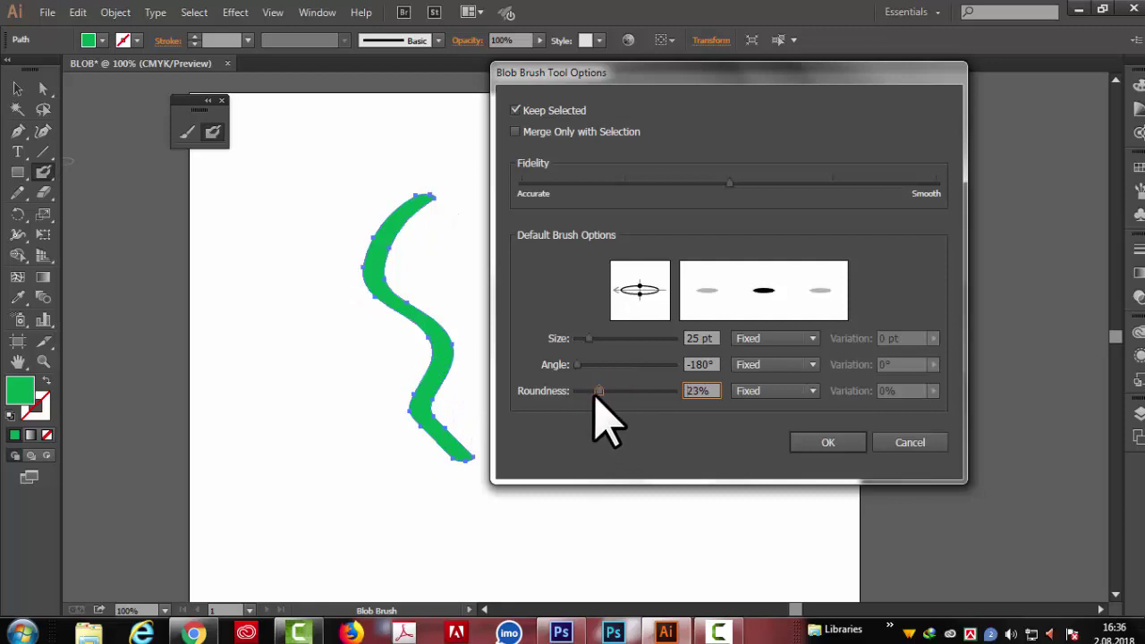
# - Apply the 23% roundness and paint a wavy green stroke and a straight vertical one
pyautogui.click(826, 442)
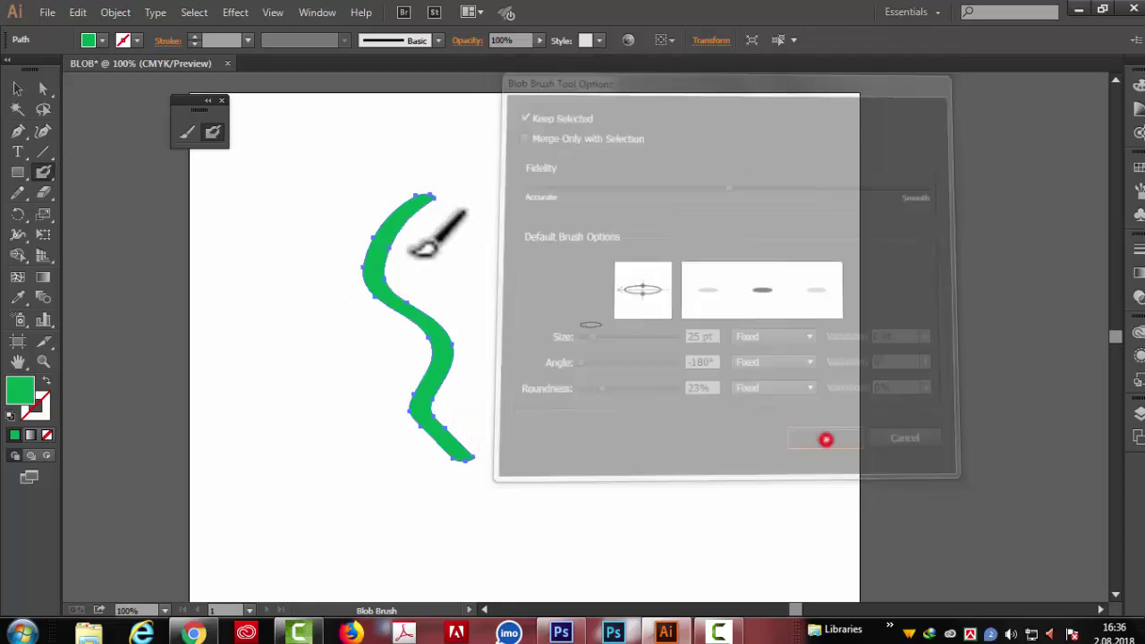
pyautogui.moveTo(542, 179)
pyautogui.mouseDown()
pyautogui.moveTo(550, 401)
pyautogui.moveTo(615, 471)
pyautogui.mouseUp()
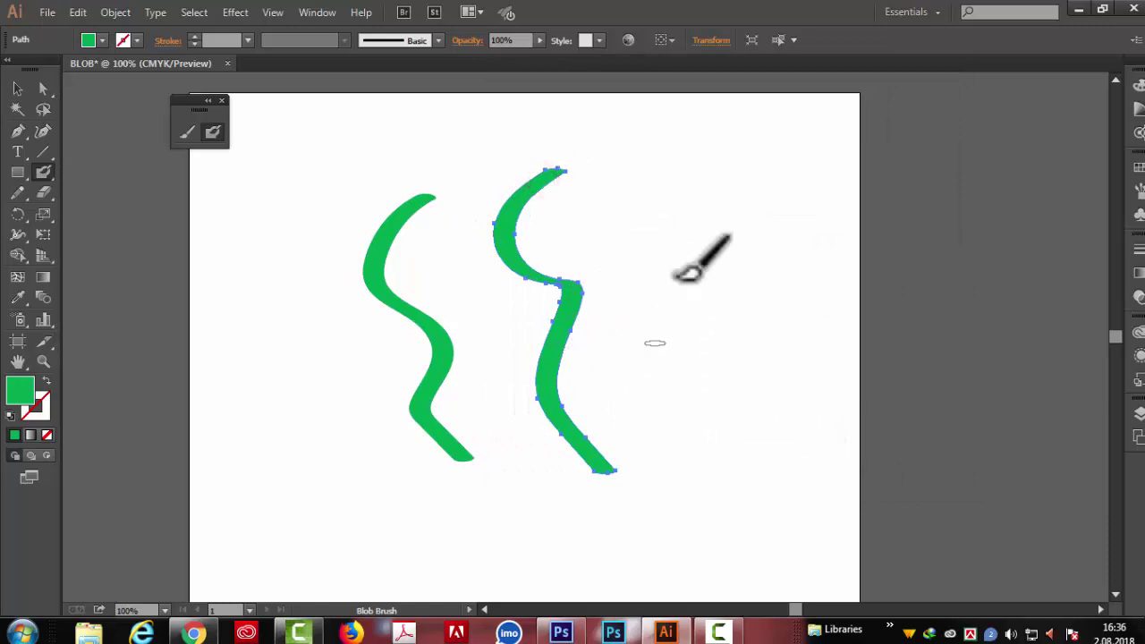
pyautogui.moveTo(714, 194); pyautogui.dragTo(712, 515)
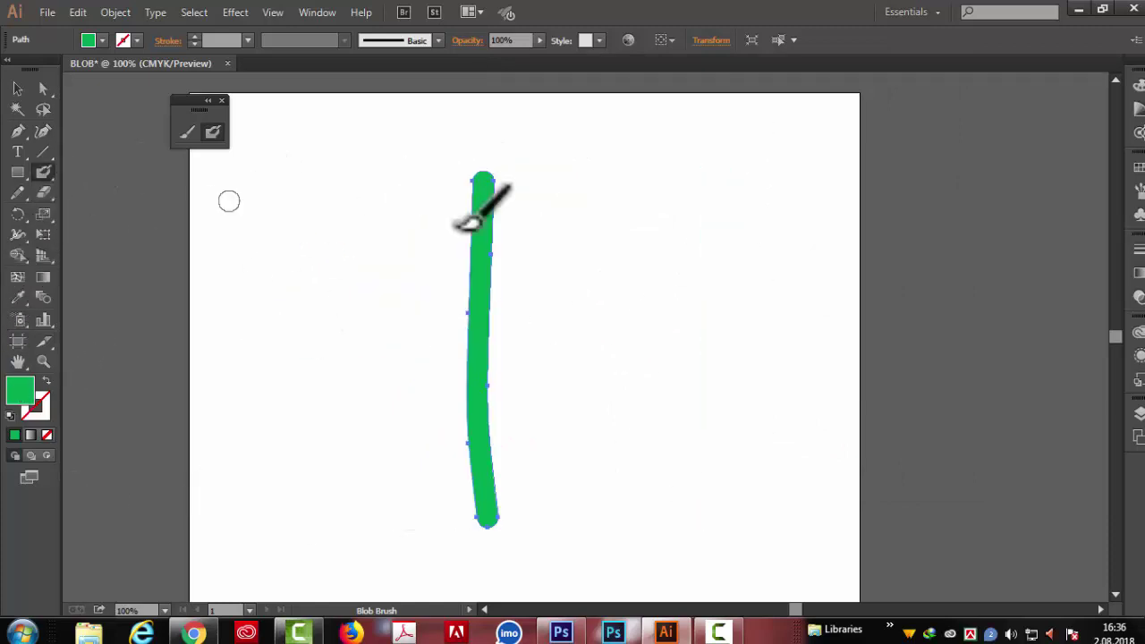
# - Draw a vertical Paintbrush stroke left of the green one and apply a pattern brush to it
pyautogui.click(188, 131)
pyautogui.moveTo(317, 186); pyautogui.dragTo(319, 475)
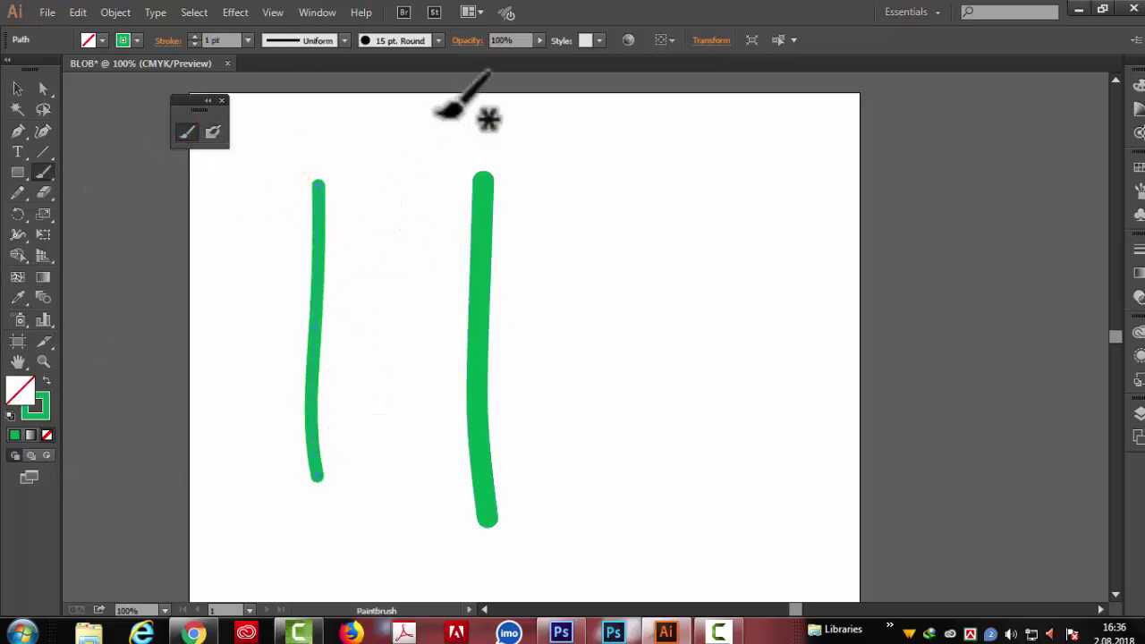
pyautogui.click(1137, 192)
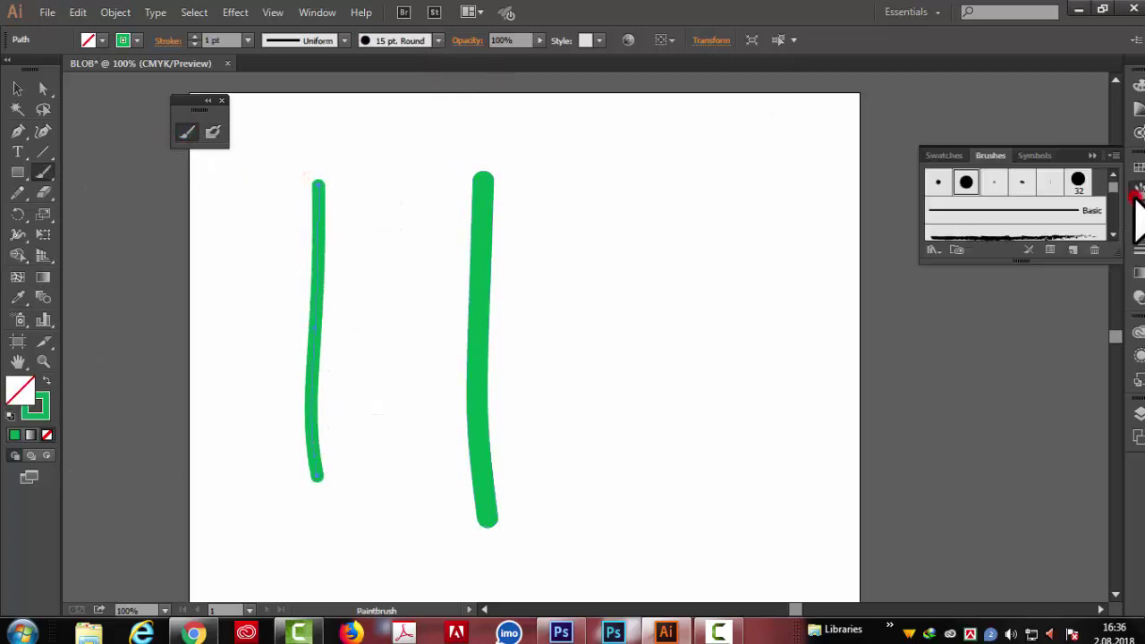
pyautogui.moveTo(975, 261); pyautogui.dragTo(997, 528)
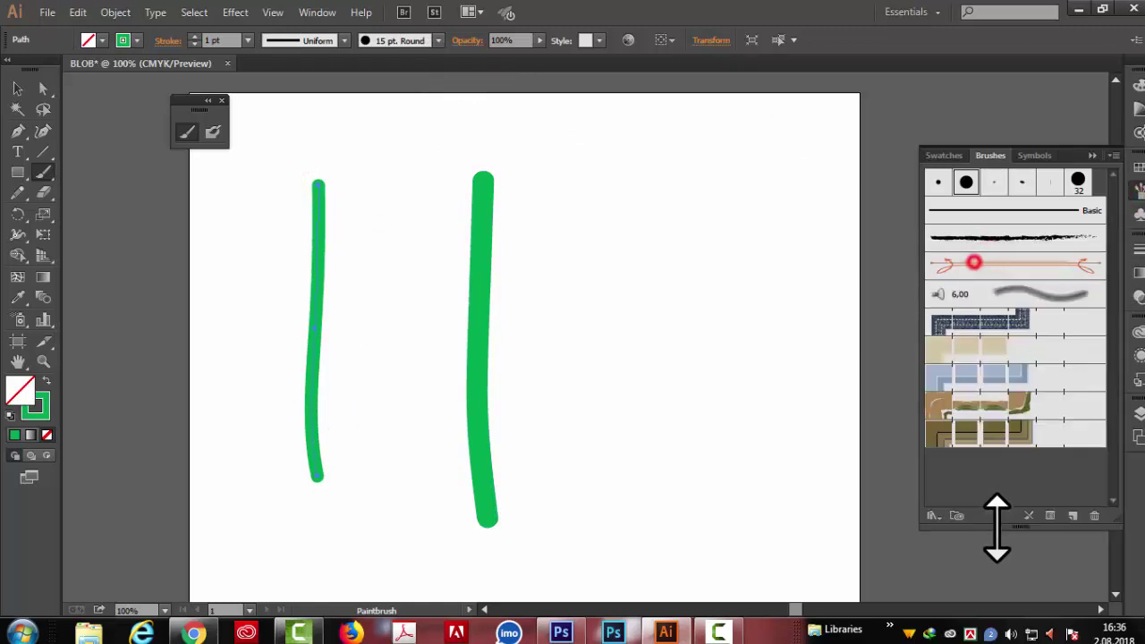
pyautogui.click(980, 434)
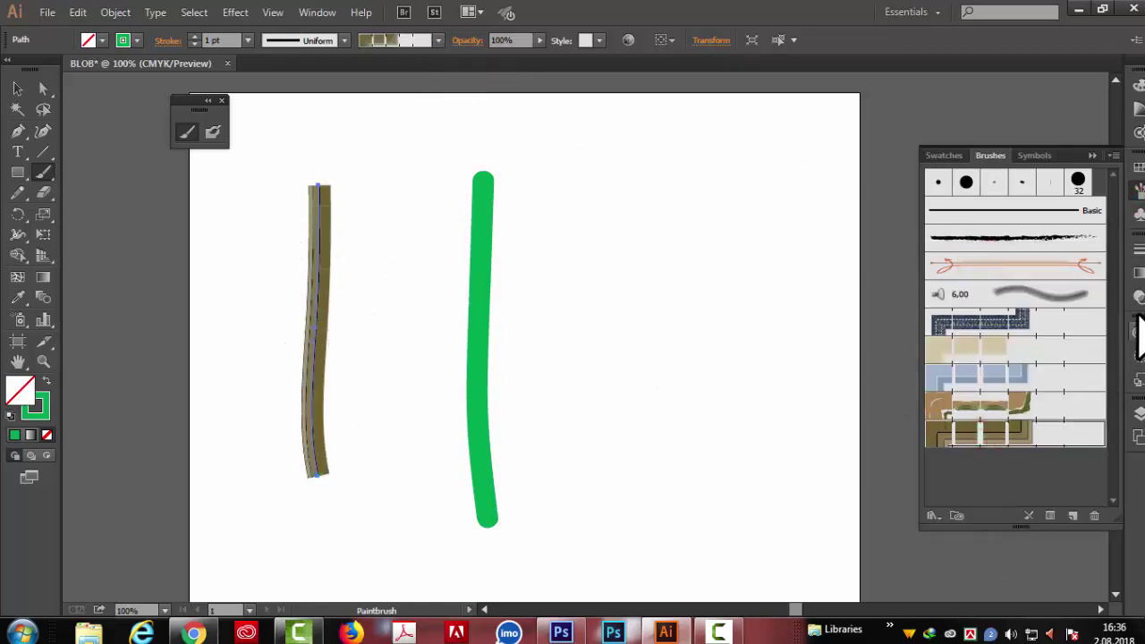
# - Give the left stroke the Borders_Decorative diamond border, then select the green vertical stroke
pyautogui.click(932, 515)
pyautogui.click(971, 357)
pyautogui.click(859, 357)
pyautogui.click(162, 276)
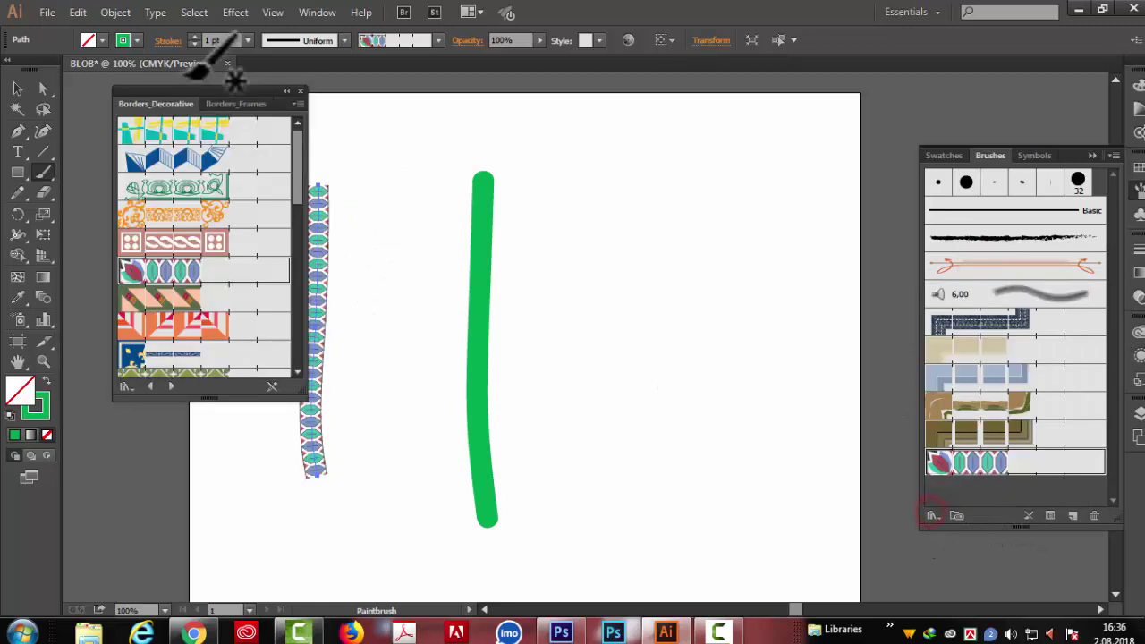
pyautogui.moveTo(205, 116)
pyautogui.mouseDown()
pyautogui.moveTo(780, 179)
pyautogui.moveTo(790, 162)
pyautogui.mouseUp()
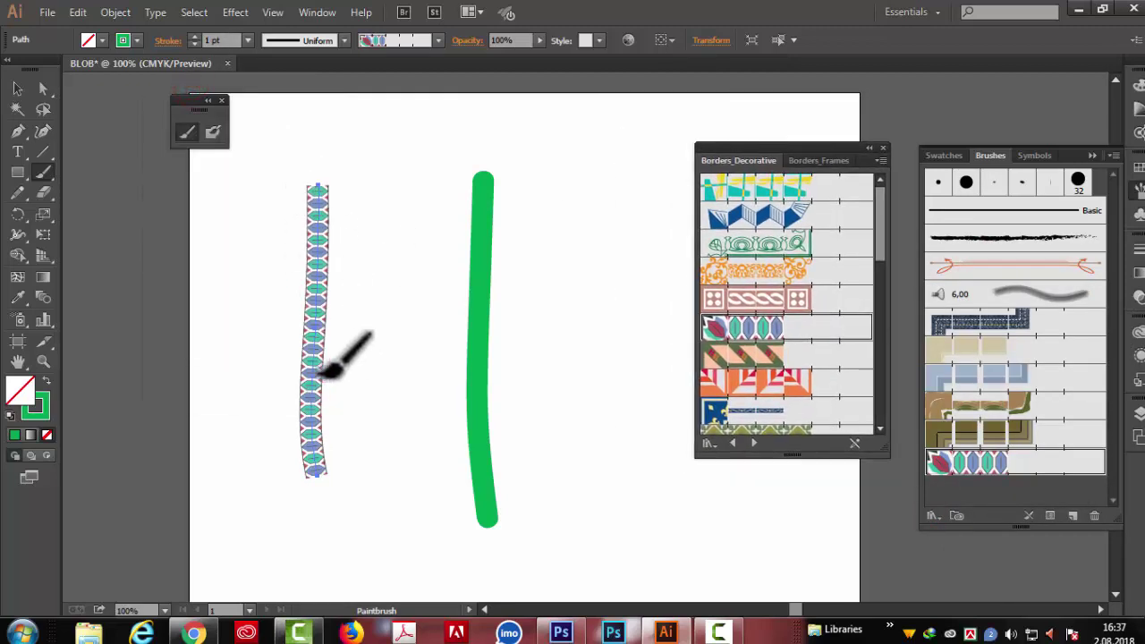
pyautogui.click(780, 274)
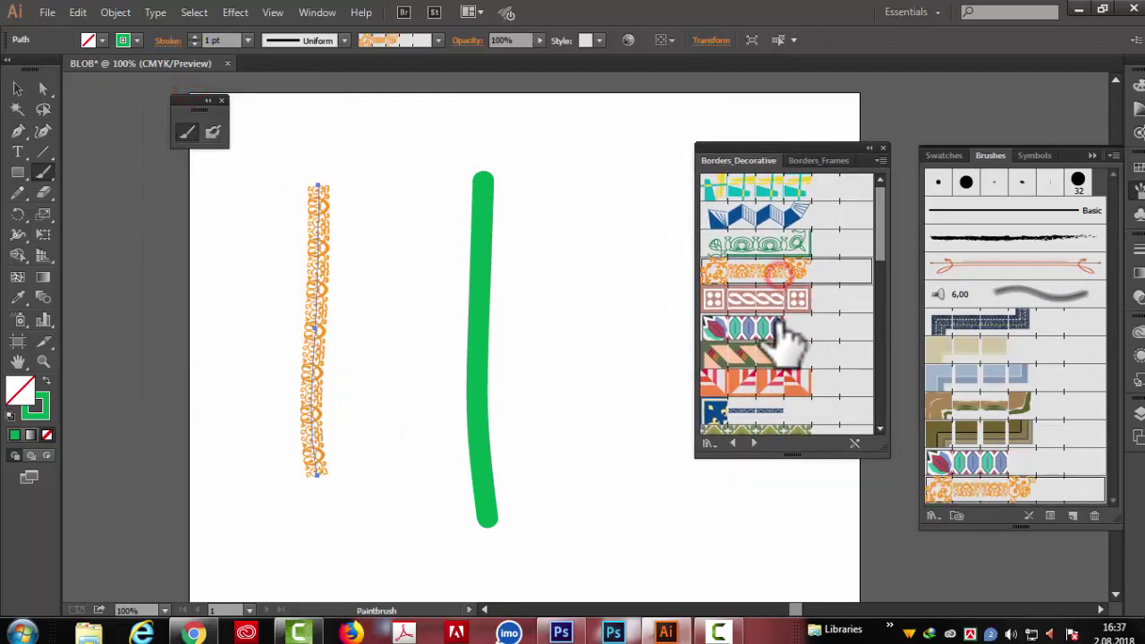
pyautogui.click(780, 336)
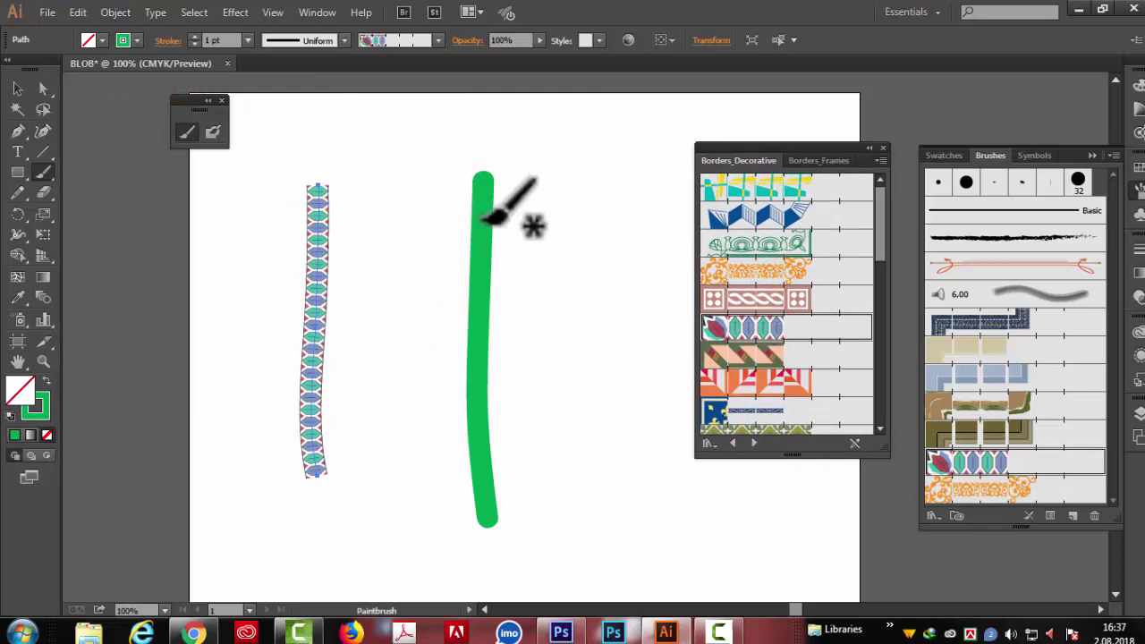
pyautogui.click(18, 88)
pyautogui.click(482, 233)
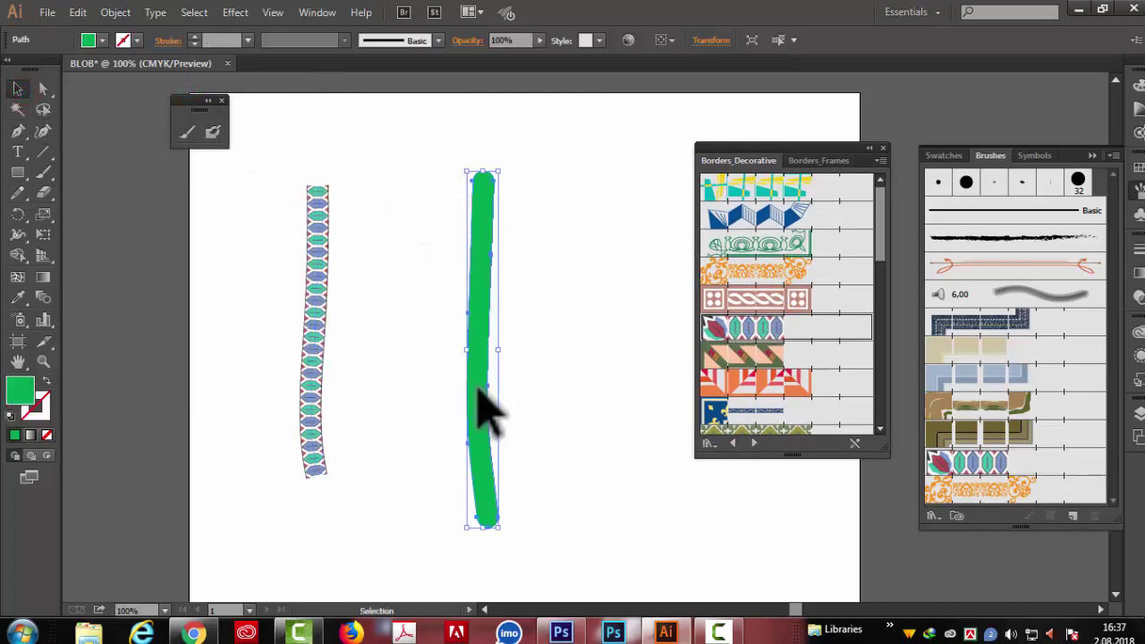
# - Widen the diamond-bordered green shape to about 115 pt and try floral, swirl and zigzag borders
pyautogui.click(767, 333)
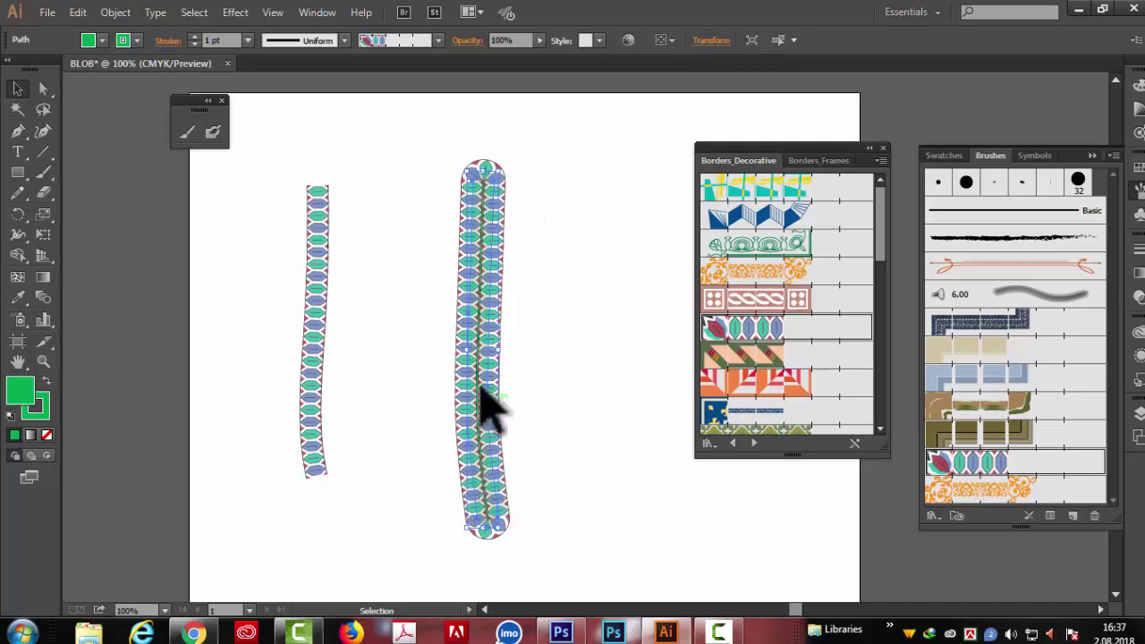
pyautogui.moveTo(499, 353)
pyautogui.mouseDown()
pyautogui.moveTo(572, 358)
pyautogui.moveTo(603, 434)
pyautogui.moveTo(595, 456)
pyautogui.mouseUp()
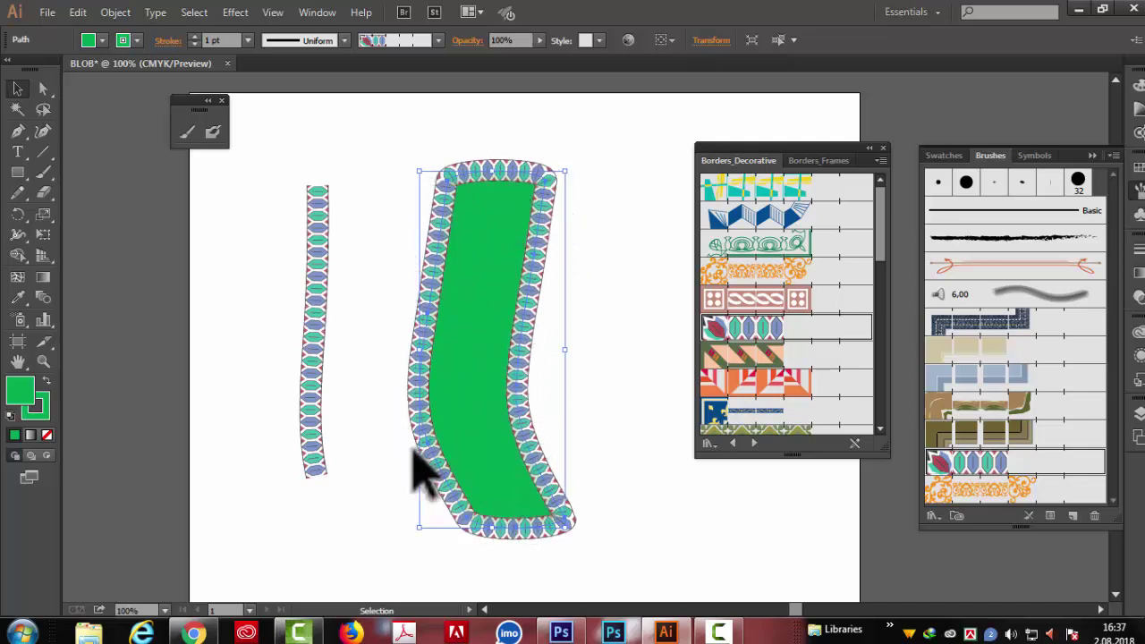
pyautogui.click(746, 271)
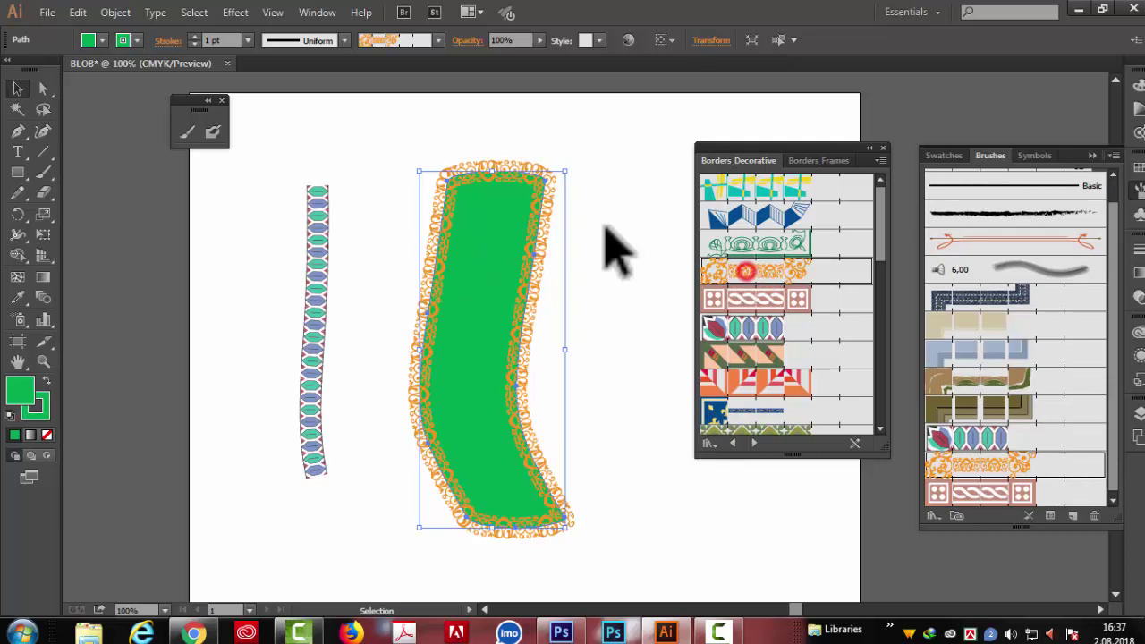
pyautogui.click(755, 242)
pyautogui.click(747, 215)
pyautogui.click(741, 186)
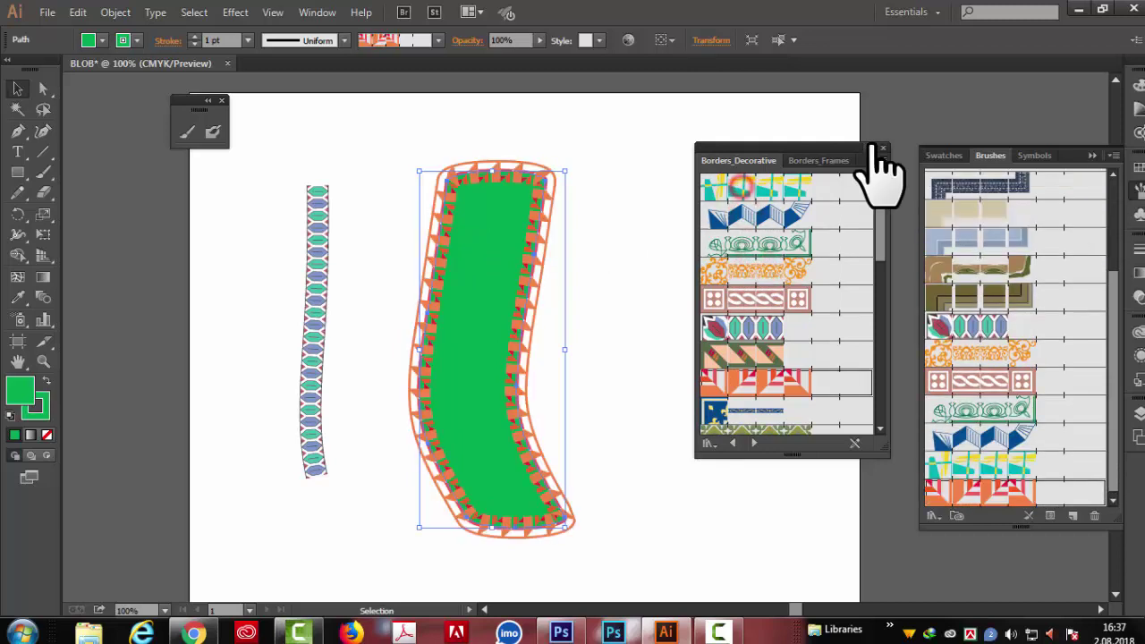
pyautogui.click(882, 149)
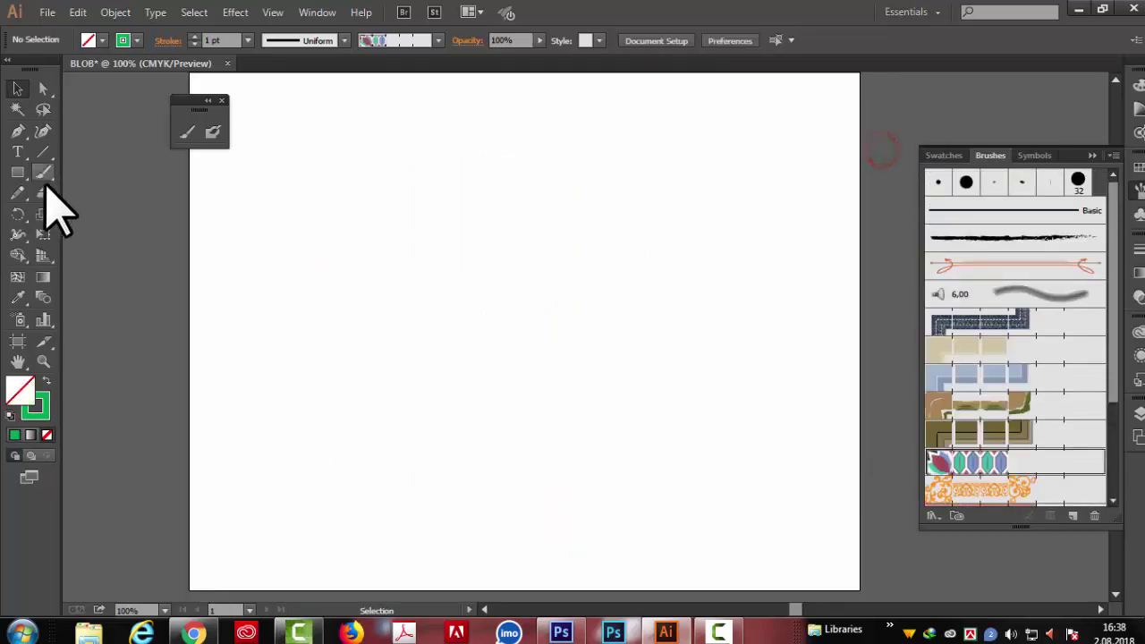
# - Enlarge the Blob Brush twice with ], shrink it once with [, then return to the Paintbrush
pyautogui.click(212, 132)
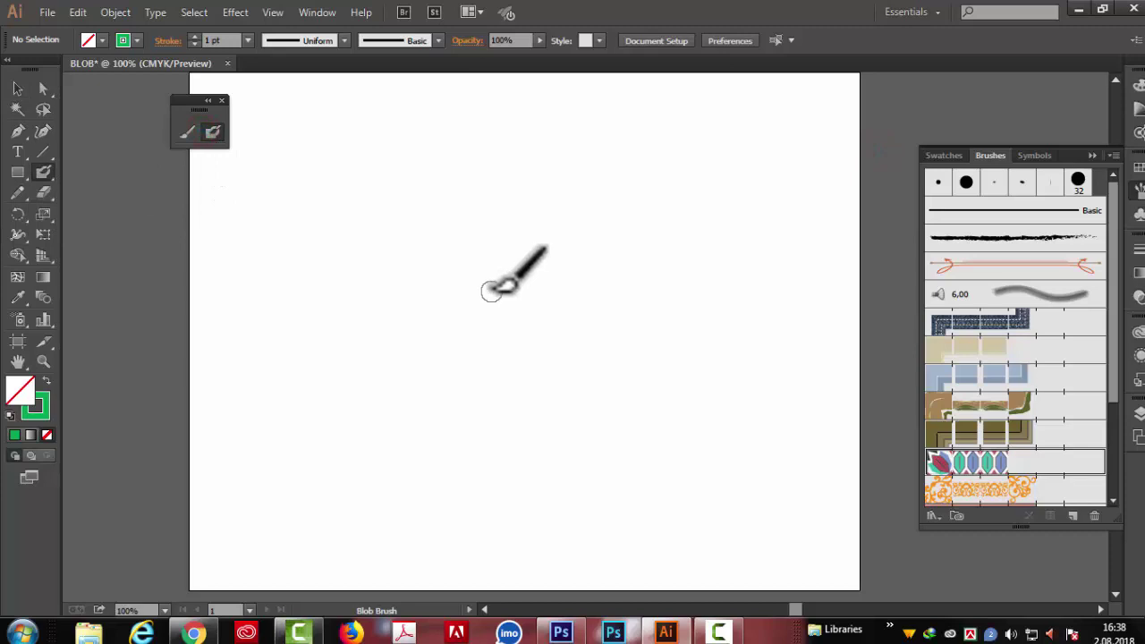
pyautogui.press(']')
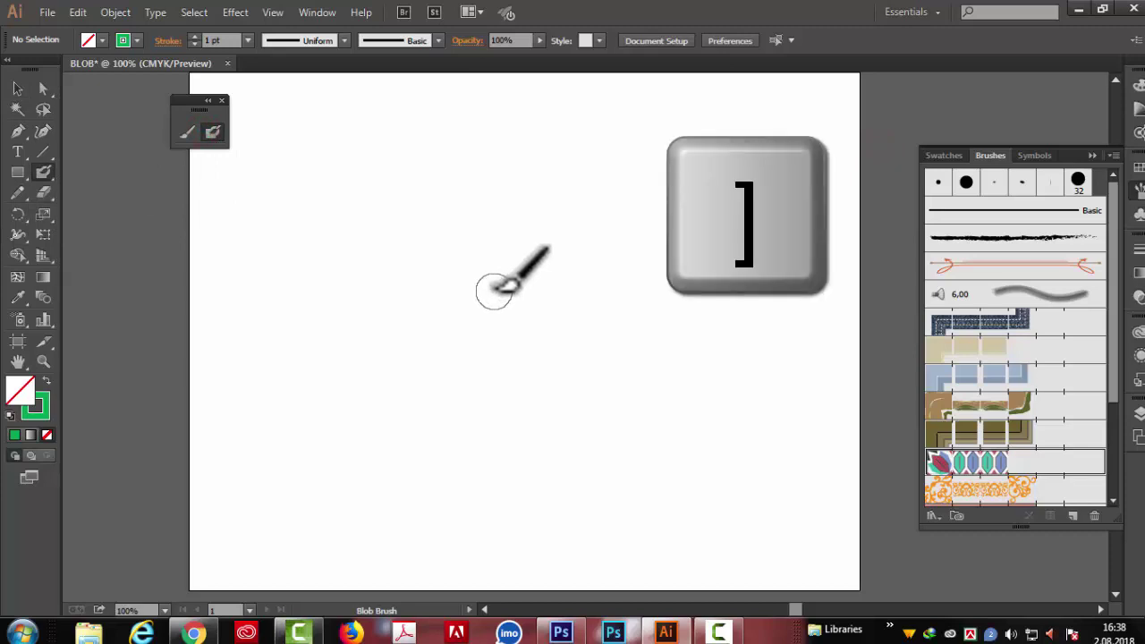
pyautogui.press(']')
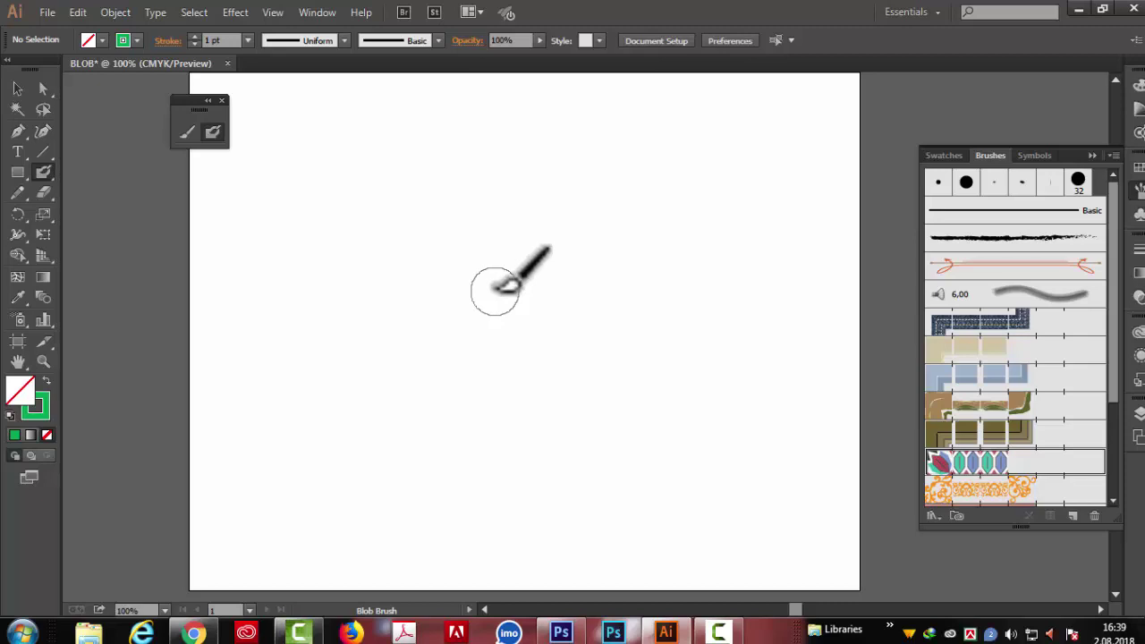
pyautogui.press('[')
pyautogui.click(187, 133)
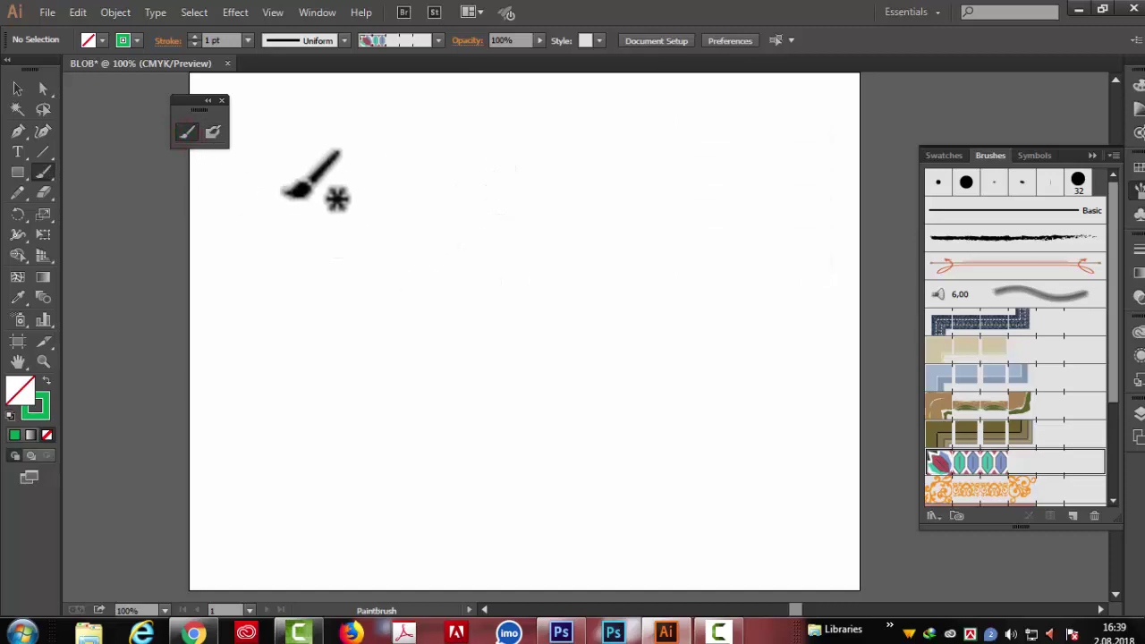
# - Set the Control bar brush definition to 5 pt. Round
pyautogui.click(248, 40)
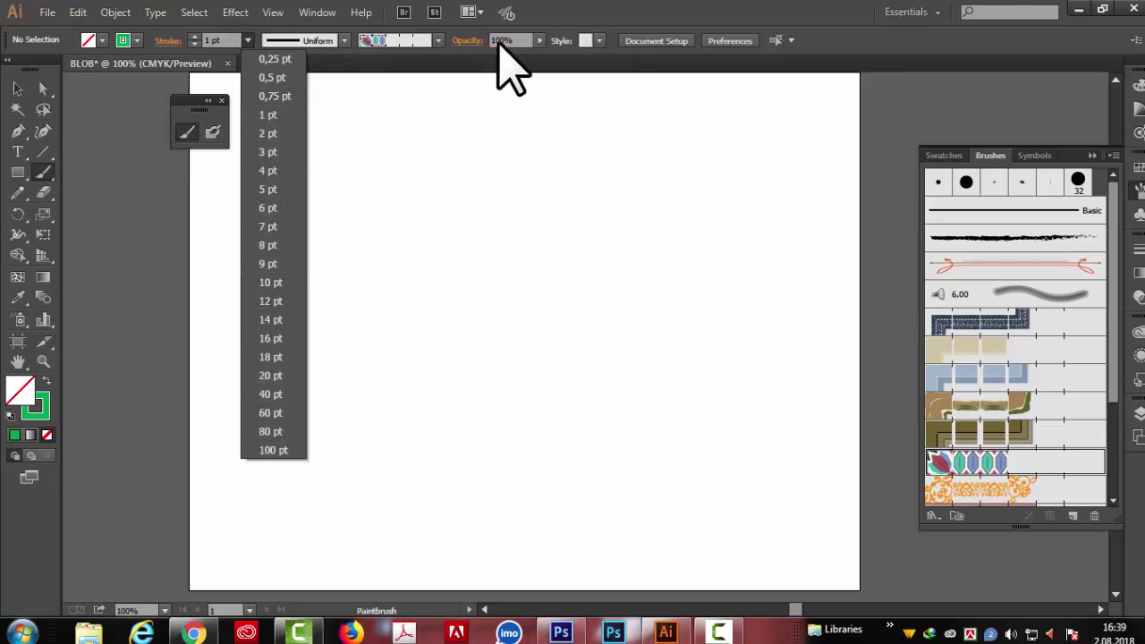
pyautogui.click(438, 40)
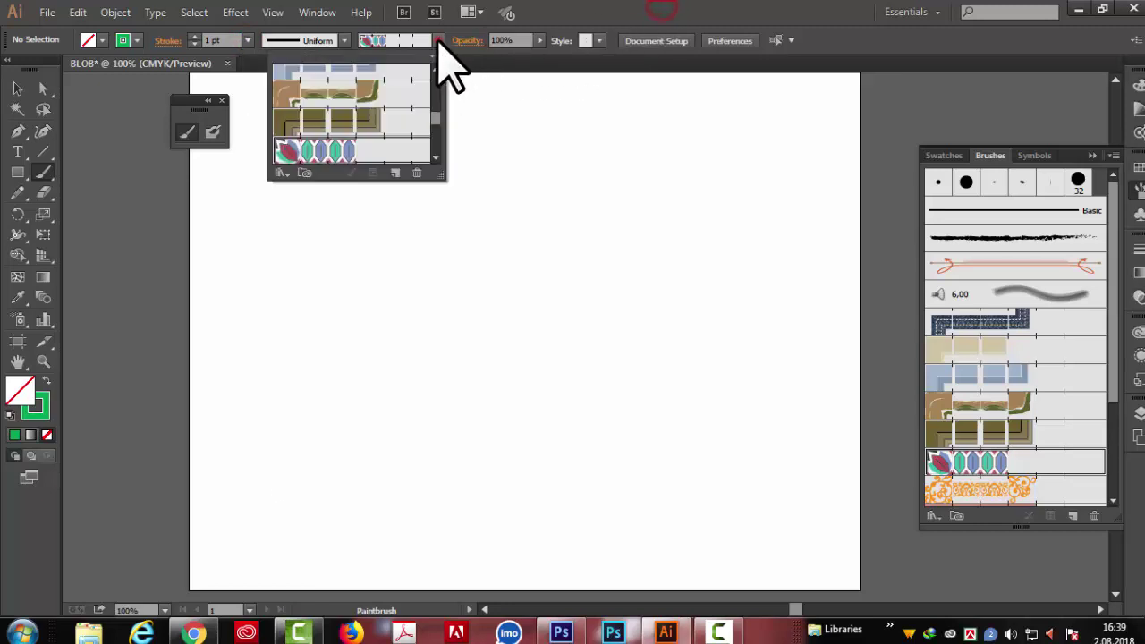
pyautogui.click(279, 75)
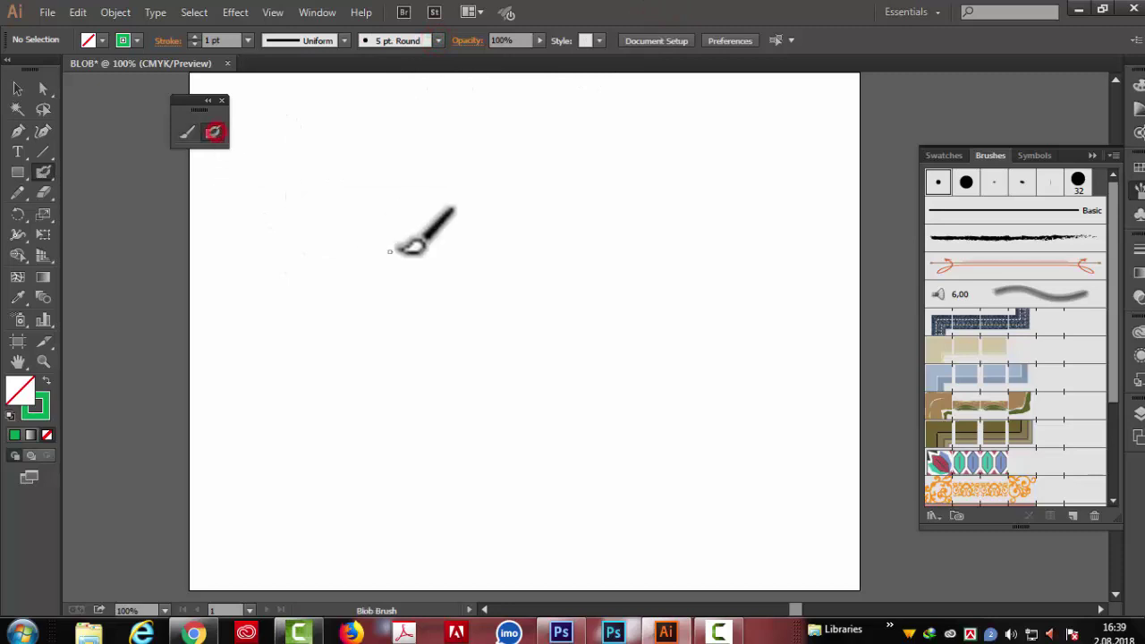